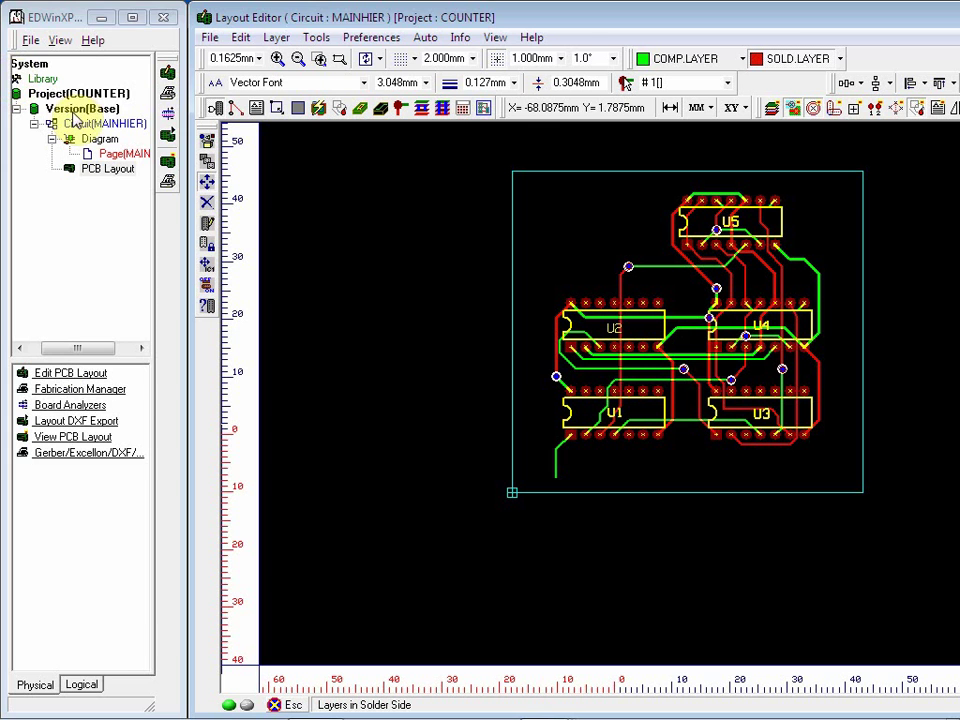
Open the Print Manager for the project's base version and add the FF74 D Flip-Flop symbol to the print queue.
click(80, 109)
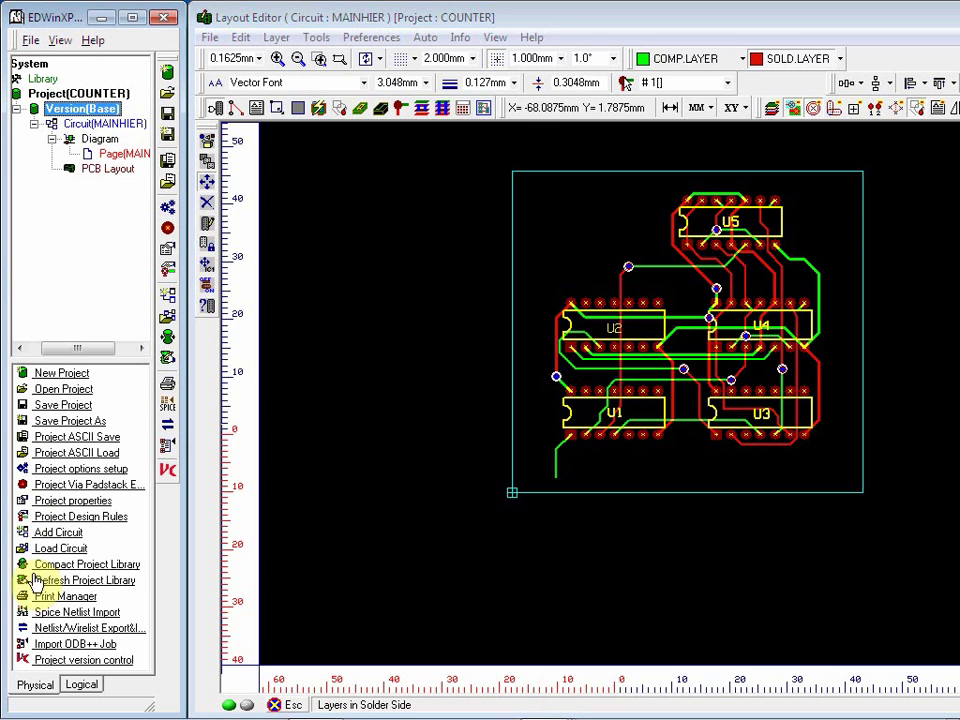
click(63, 596)
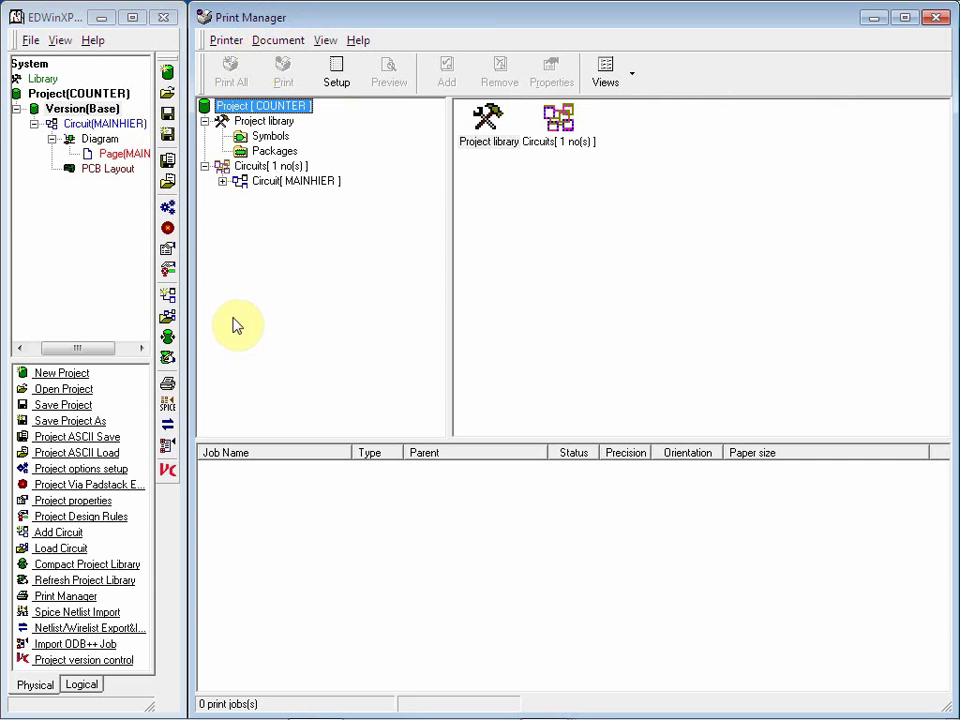
click(246, 140)
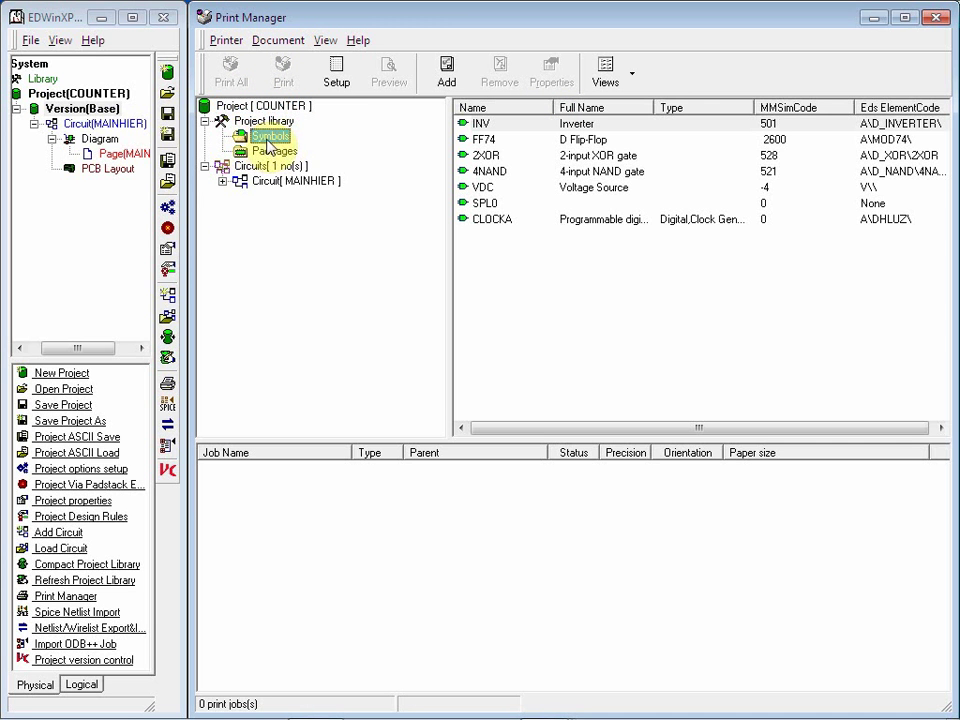
click(257, 107)
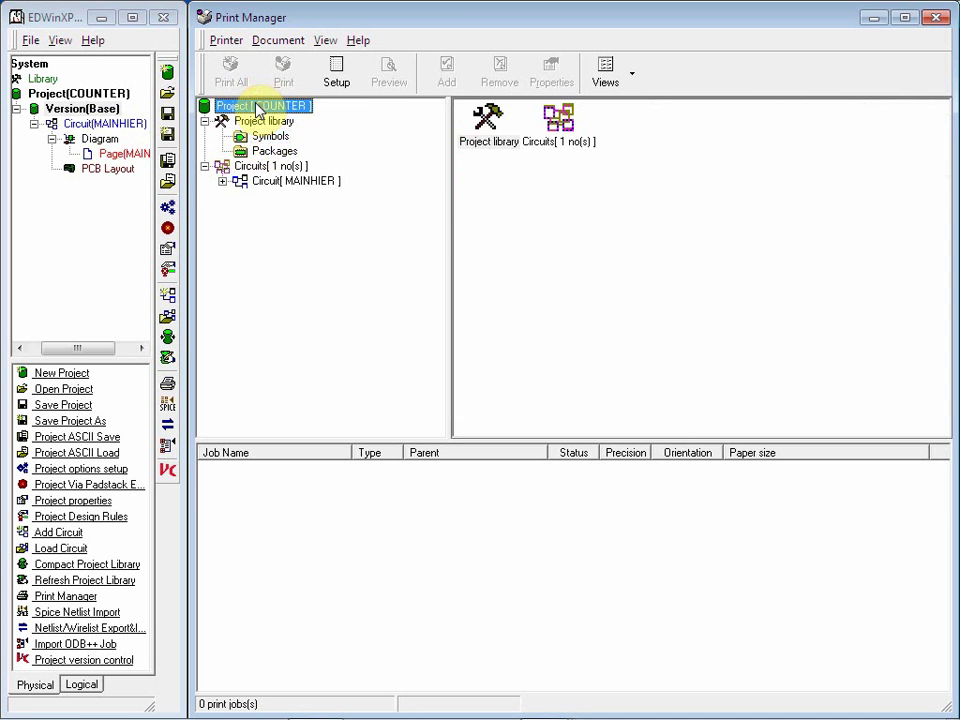
click(266, 136)
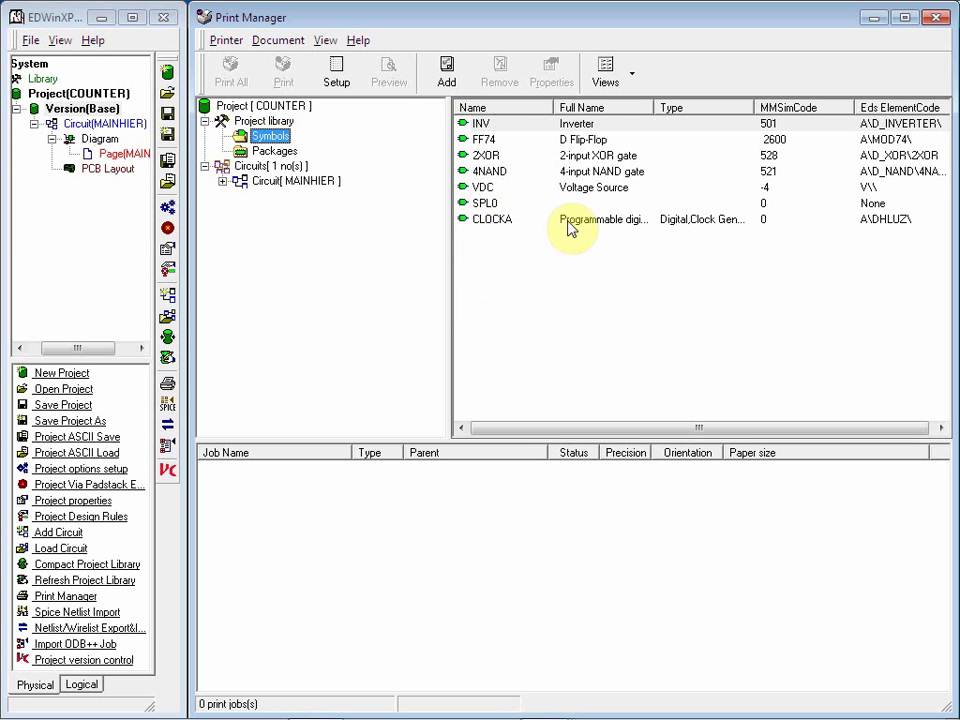
double_click(575, 143)
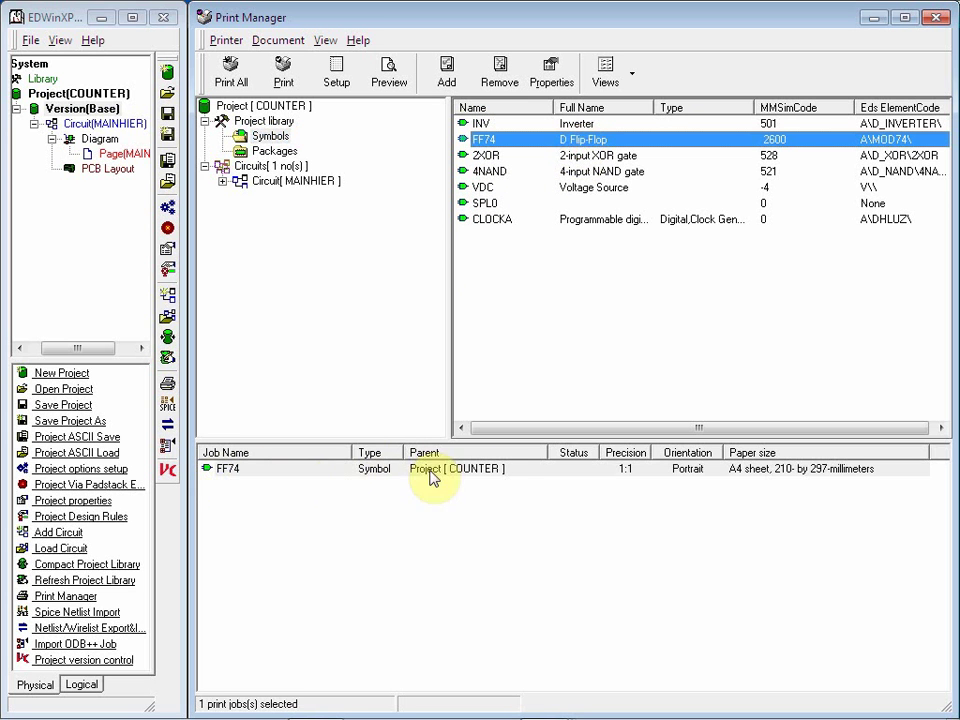
Preview the FF74 print job at 100% zoom, examine the flip-flop symbol on the page, and close the preview.
click(493, 477)
right_click(493, 477)
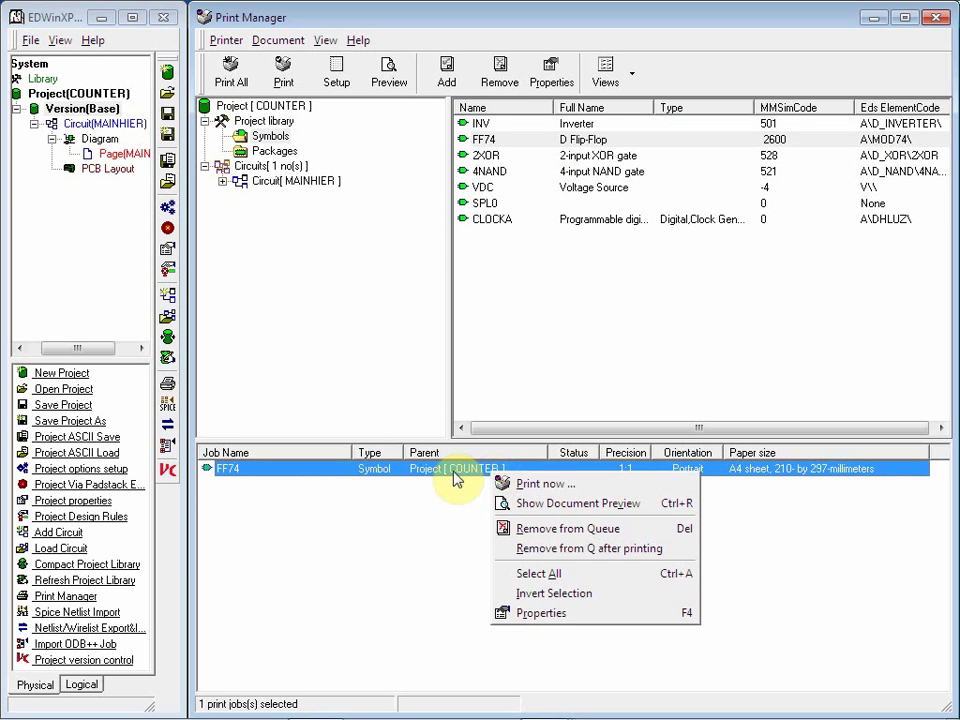
click(454, 478)
click(381, 85)
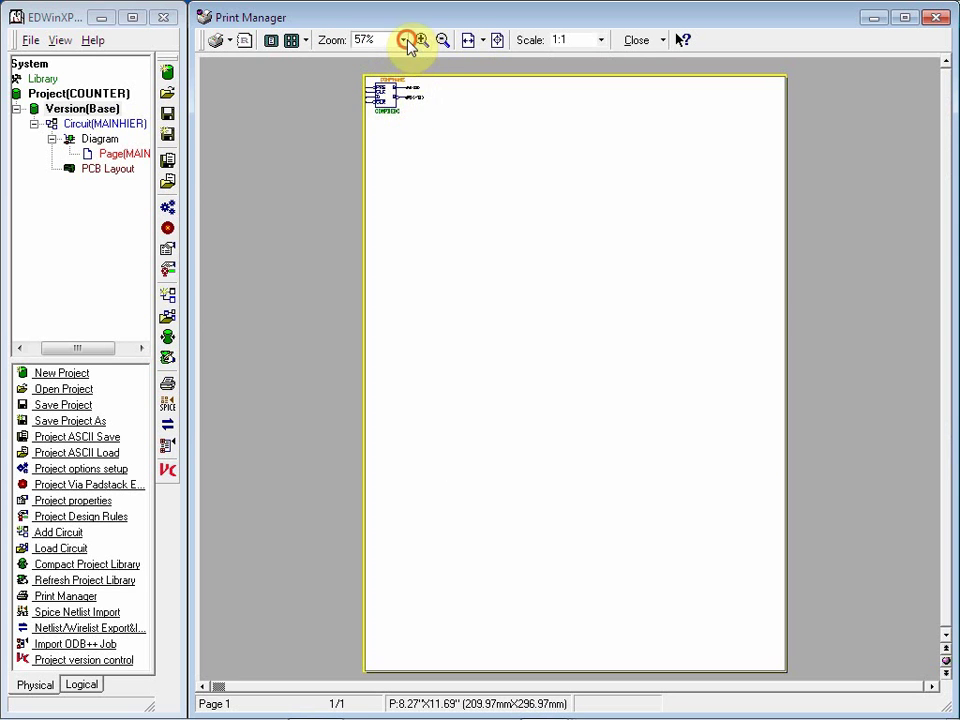
click(405, 40)
click(387, 92)
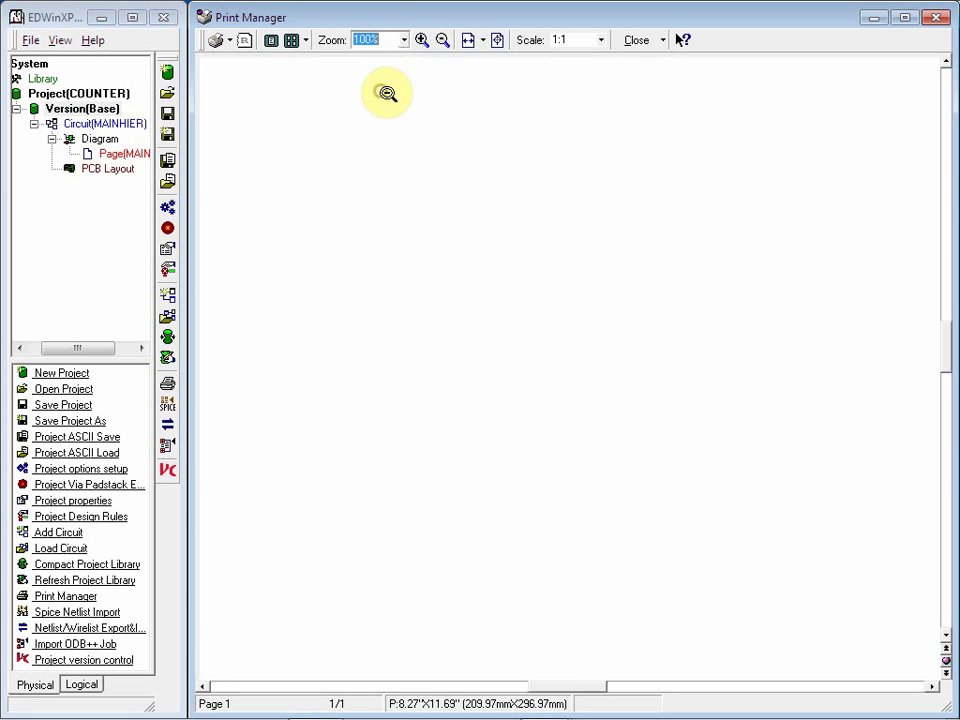
drag(540, 687, 210, 690)
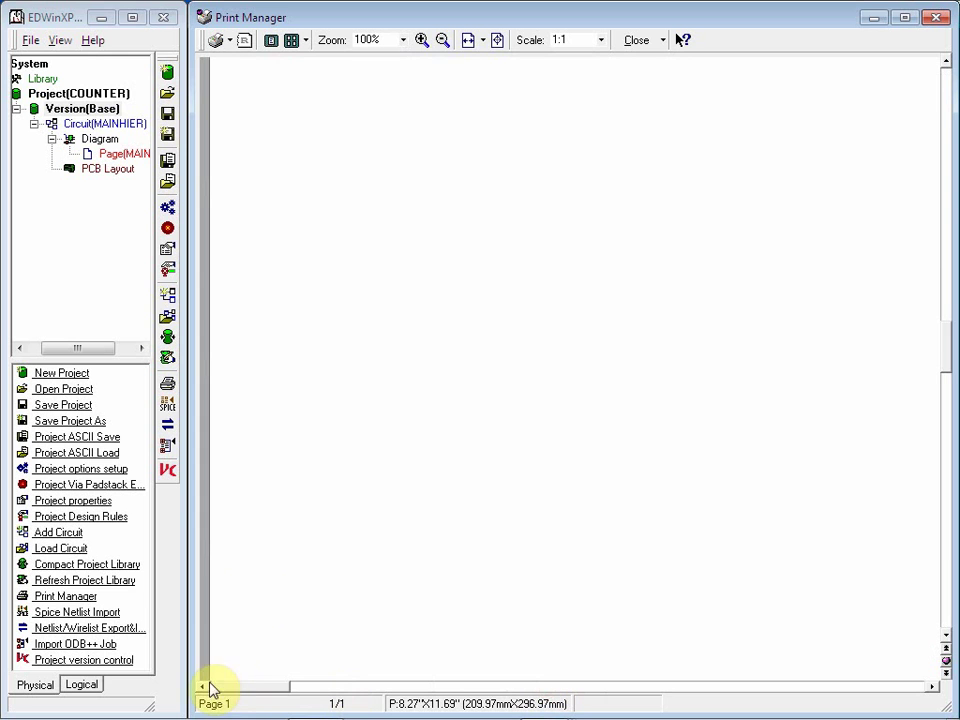
drag(949, 354, 948, 98)
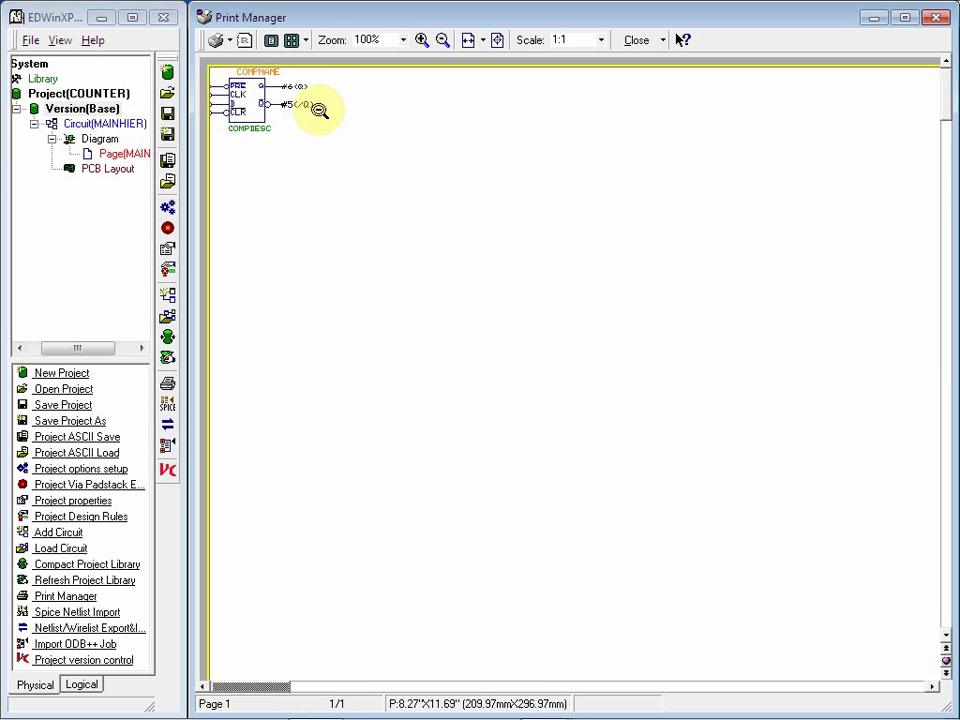
click(936, 17)
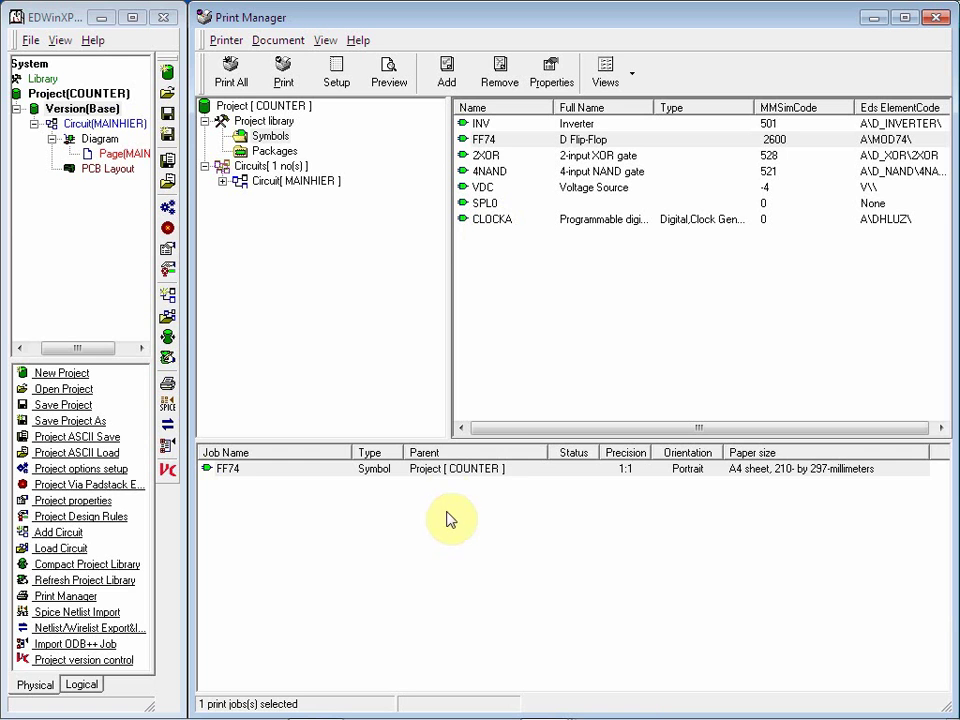
Print the queued FF74 job to PDF on the Desktop as Print Manager Page _ 1.pdf.
click(440, 469)
click(288, 75)
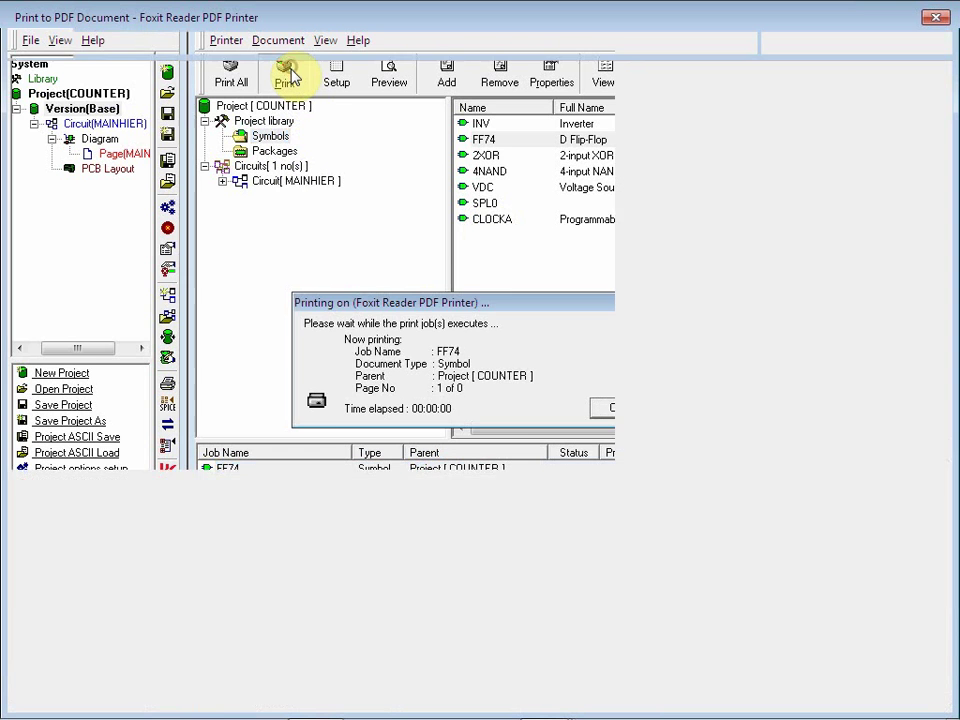
click(801, 690)
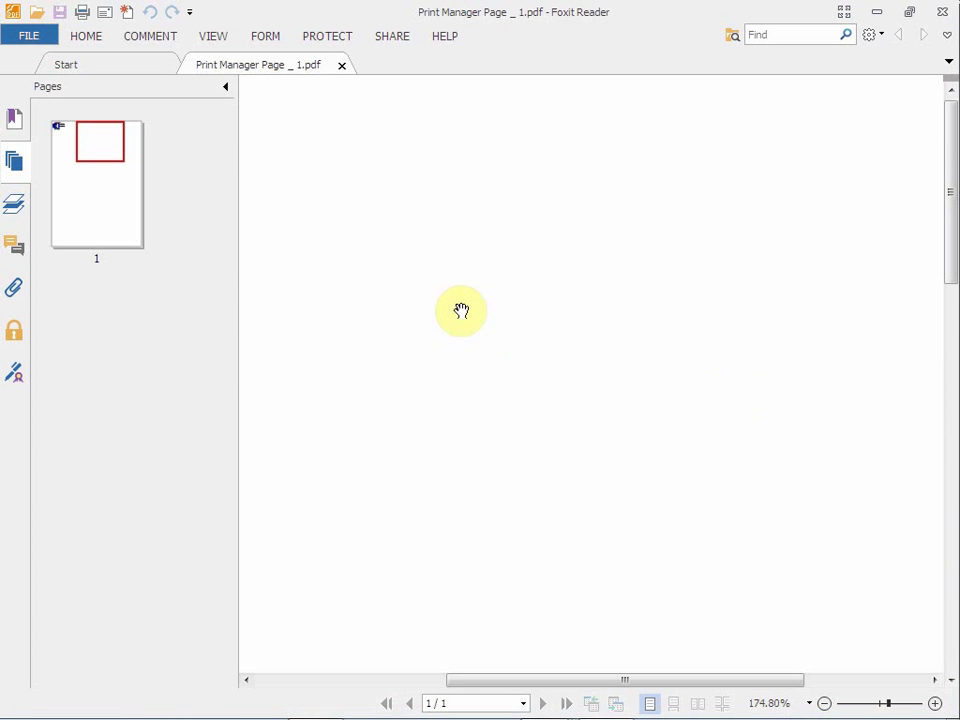
Examine the flip-flop symbol in the printed PDF in Foxit Reader and close the reader.
drag(469, 182, 786, 236)
drag(363, 168, 760, 311)
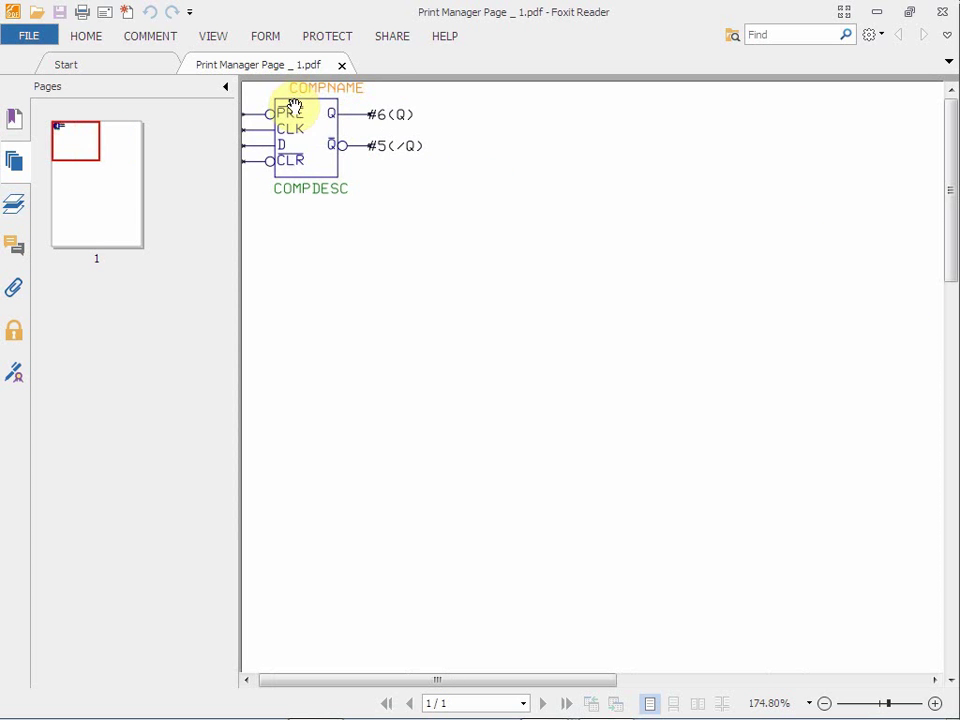
drag(314, 232, 598, 384)
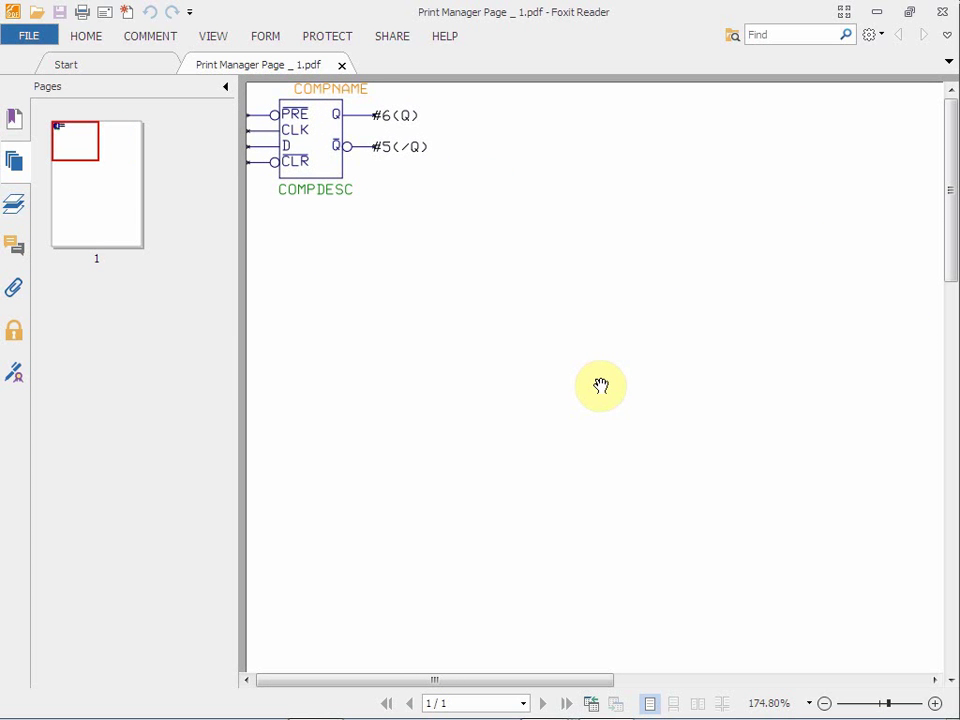
click(941, 13)
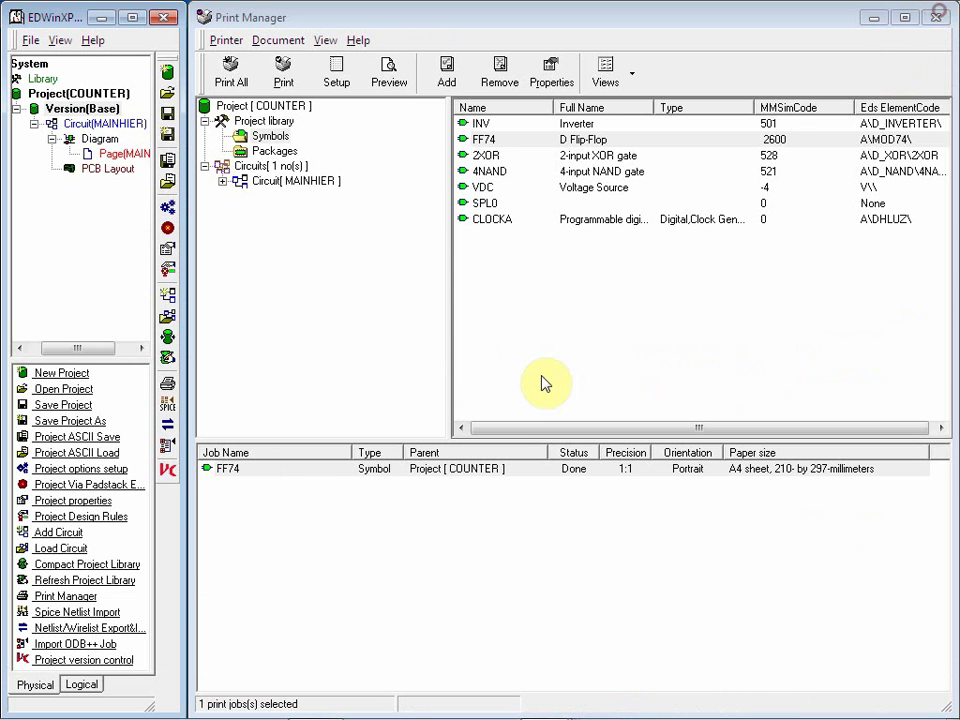
Remove the FF74 job from the print queue.
click(360, 472)
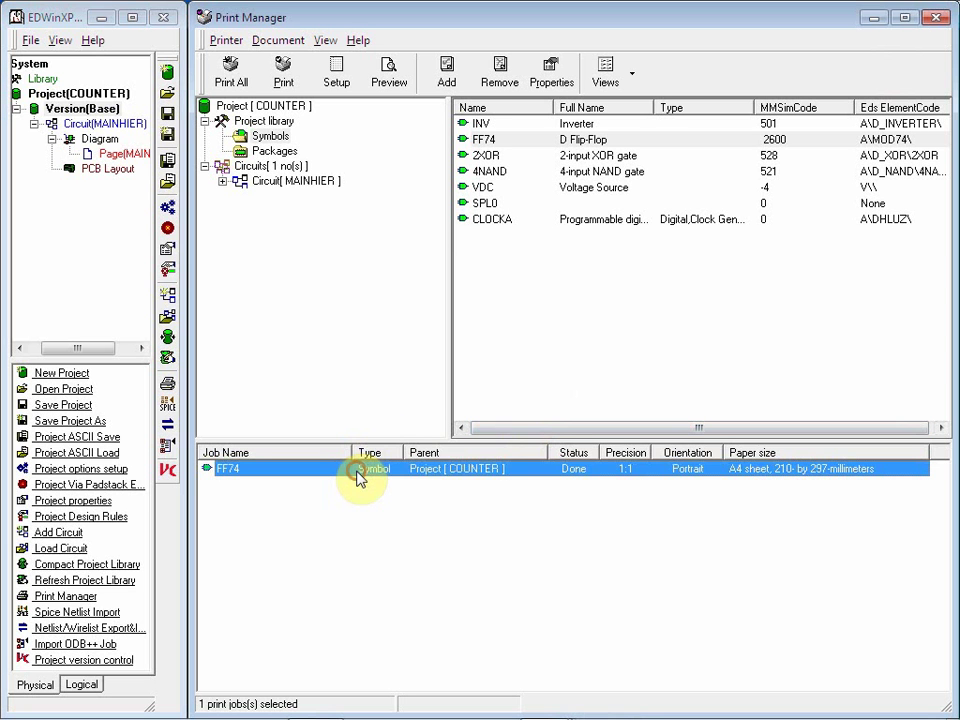
right_click(358, 474)
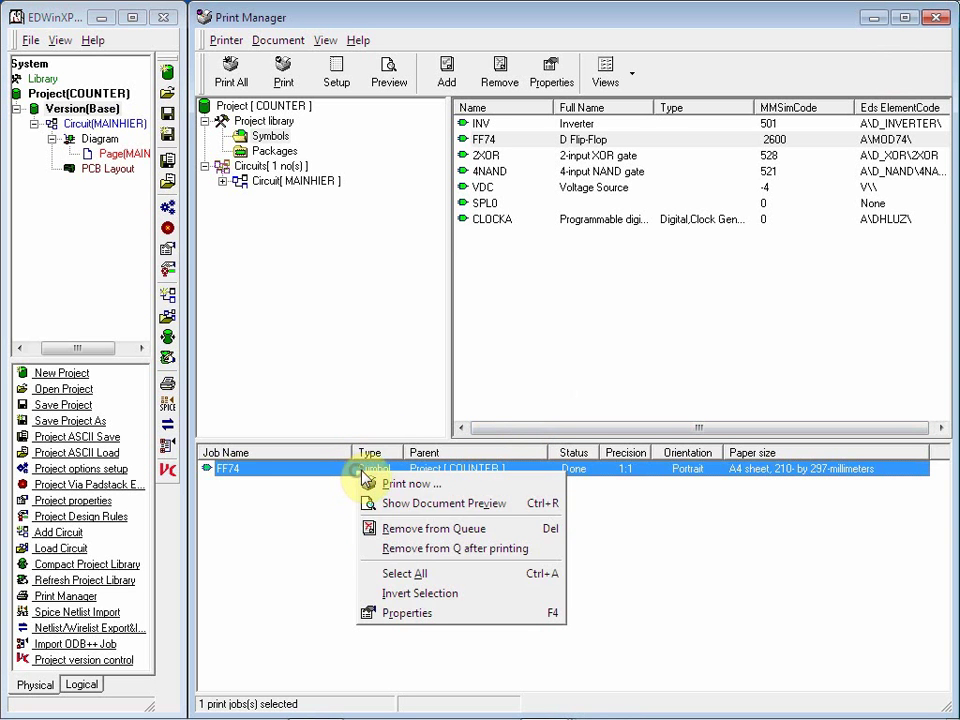
click(438, 529)
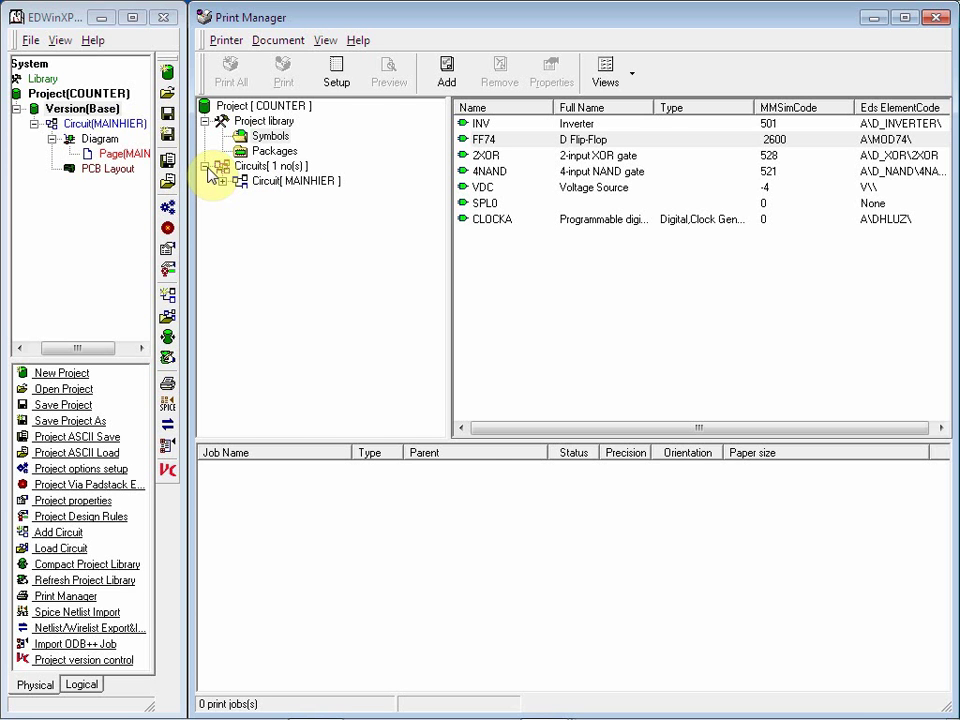
Review the paper size and paper source options in the page setup and leave it without applying changes.
click(333, 73)
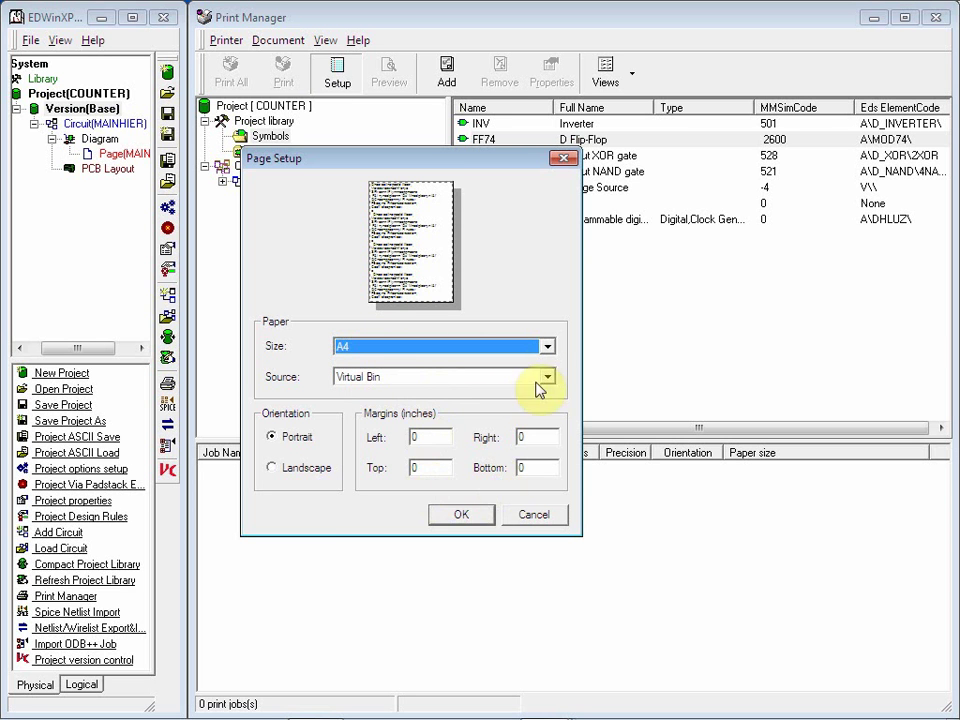
click(547, 346)
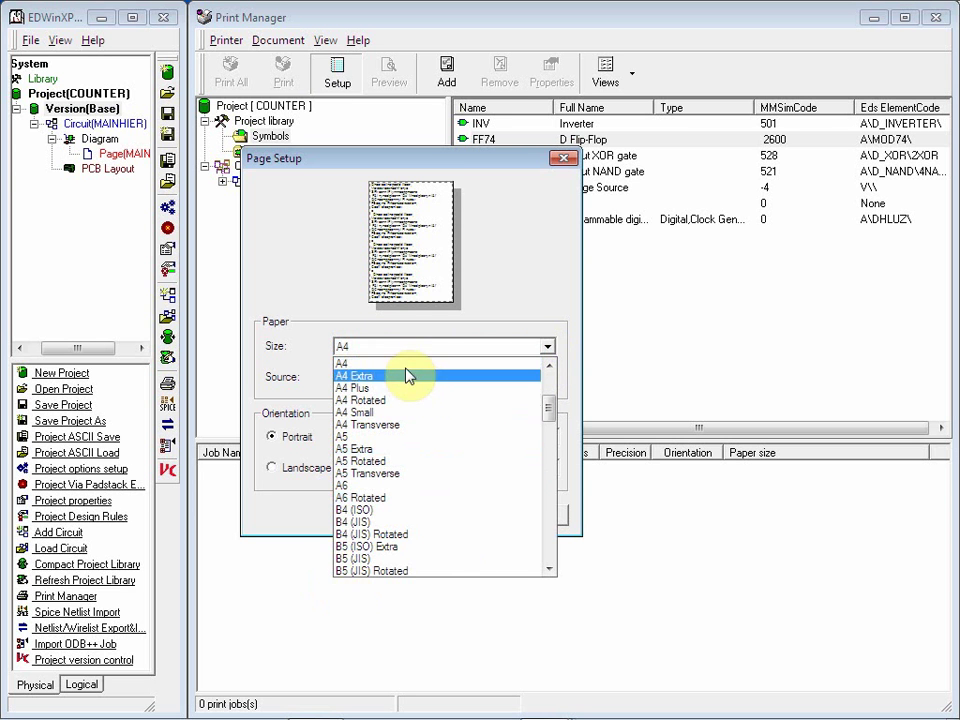
click(398, 366)
click(547, 377)
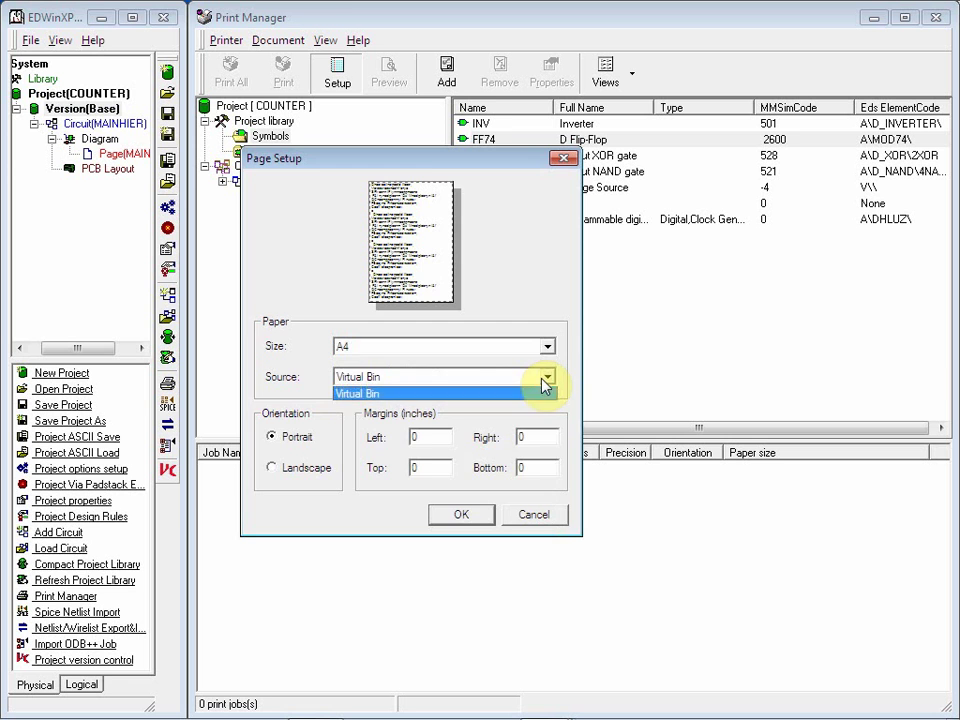
click(545, 377)
click(522, 516)
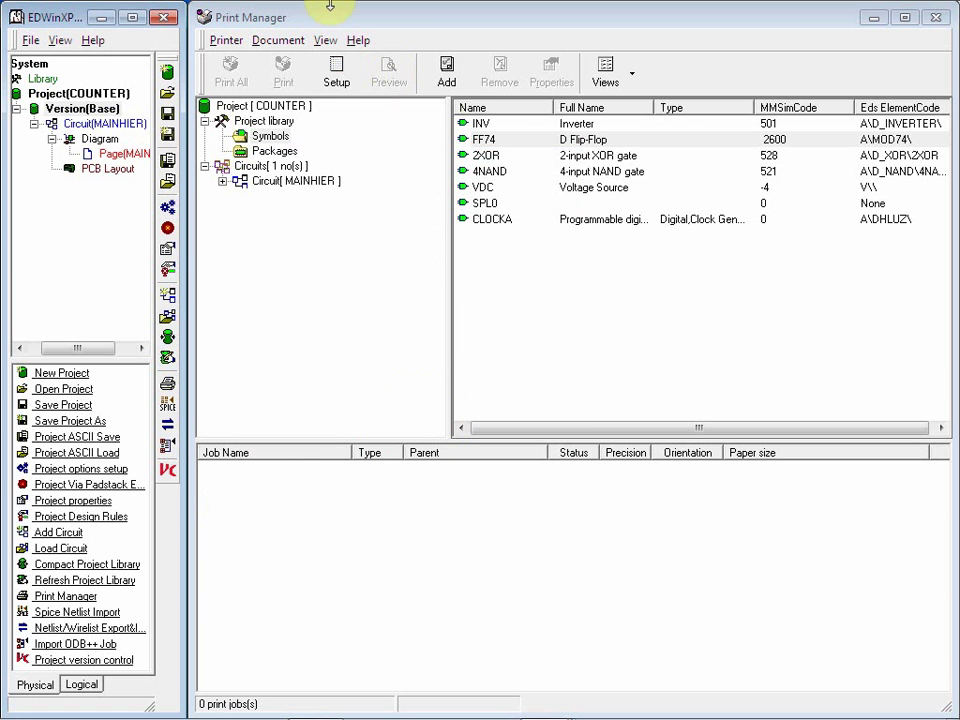
Refresh the Print Manager view.
click(277, 40)
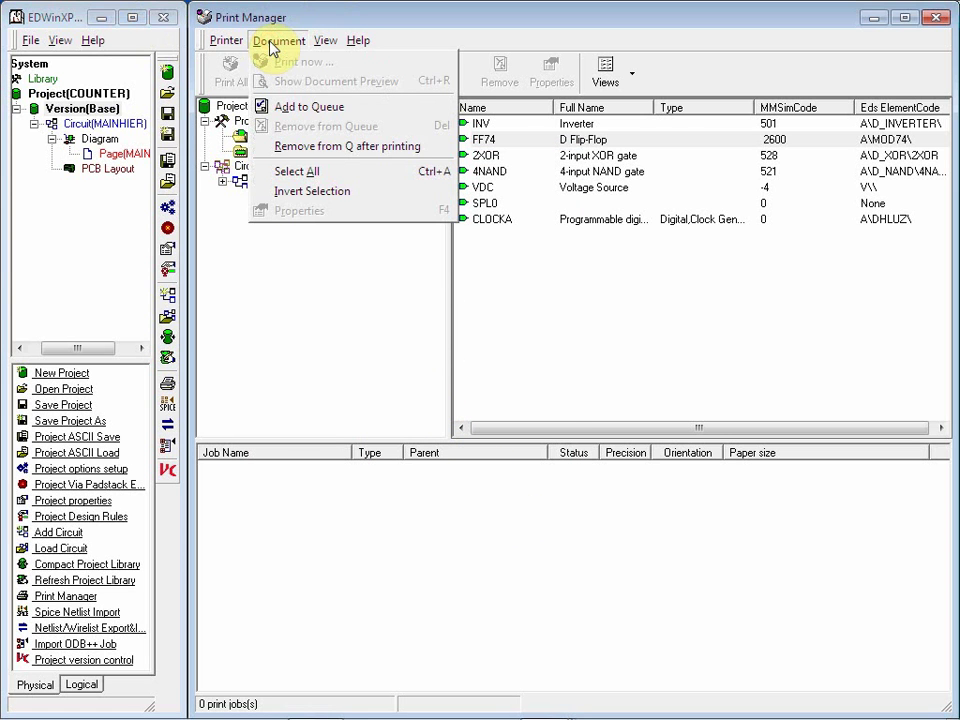
click(270, 42)
click(324, 40)
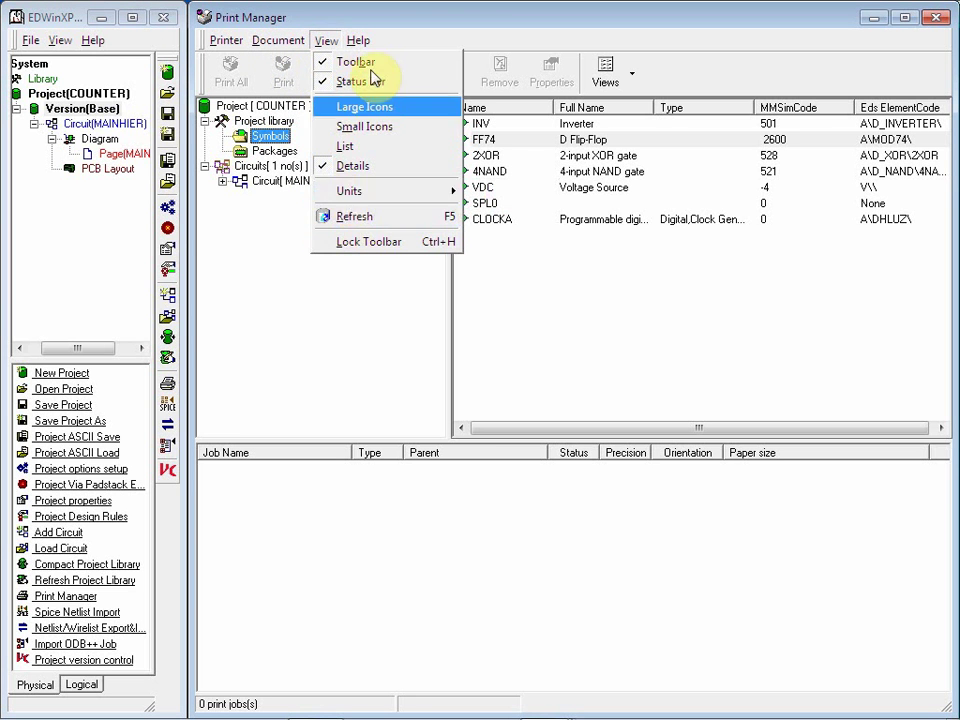
mouse_move(360, 30)
mouse_move(328, 42)
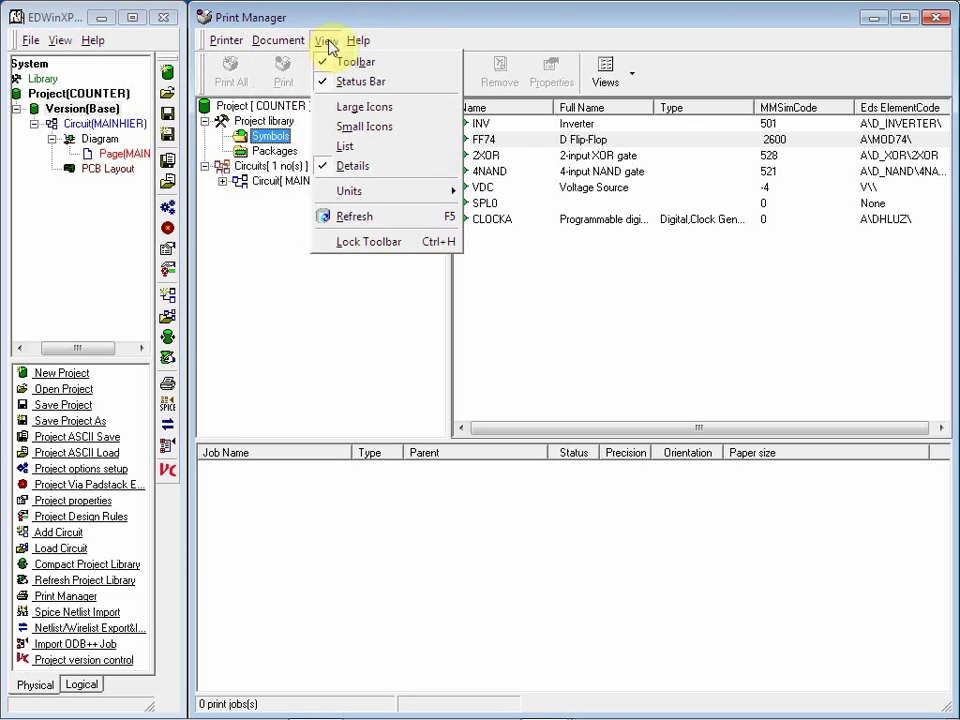
click(337, 220)
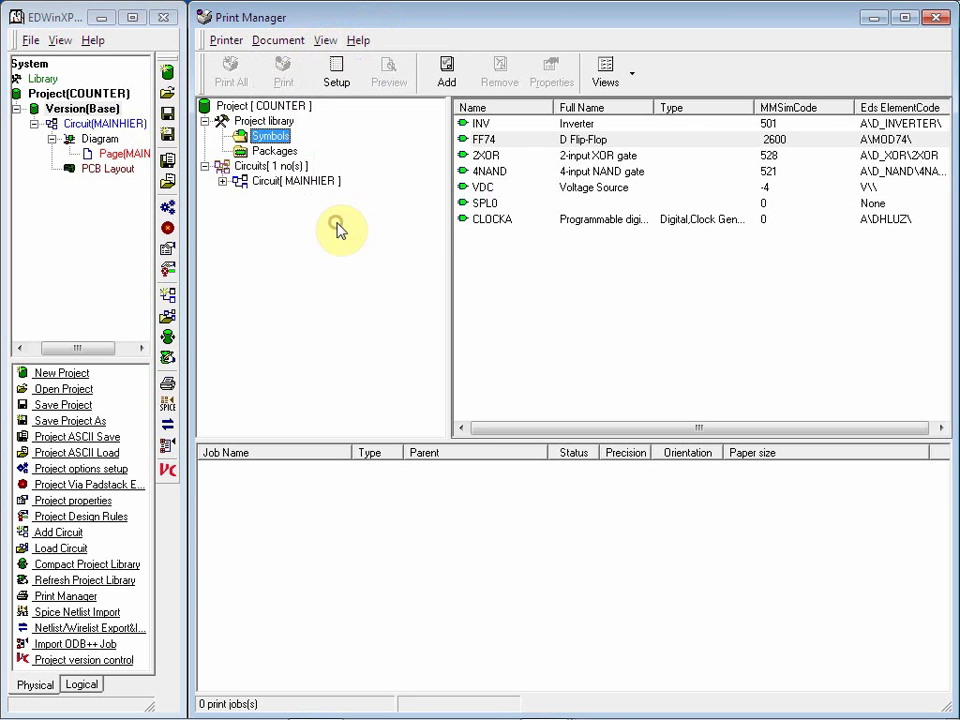
Add the DIP14 package from the project library to the print queue.
click(270, 151)
click(490, 124)
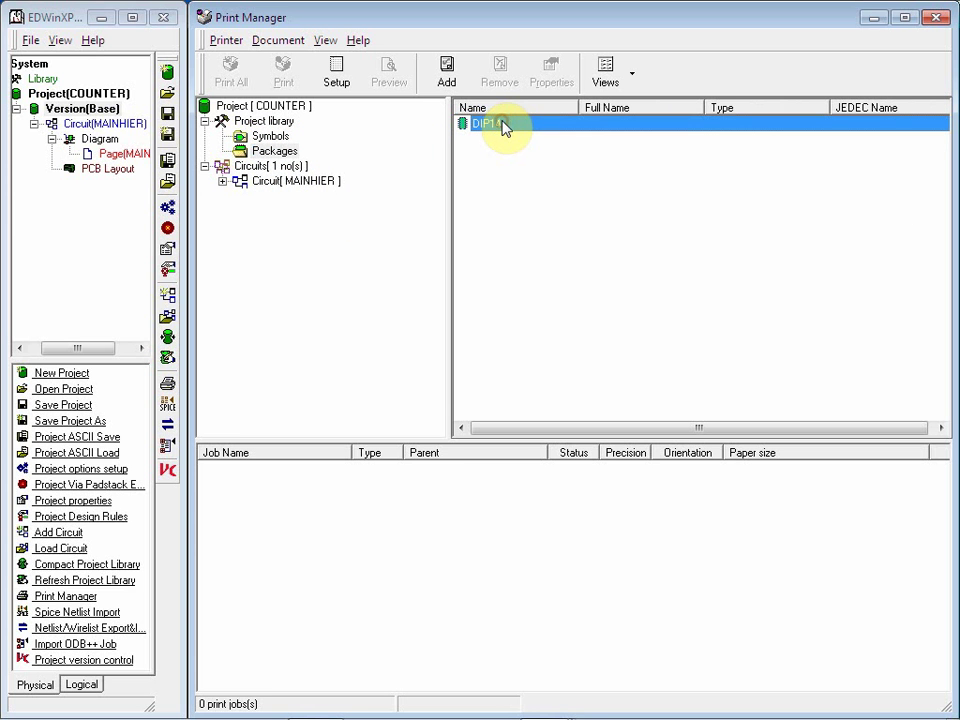
right_click(503, 126)
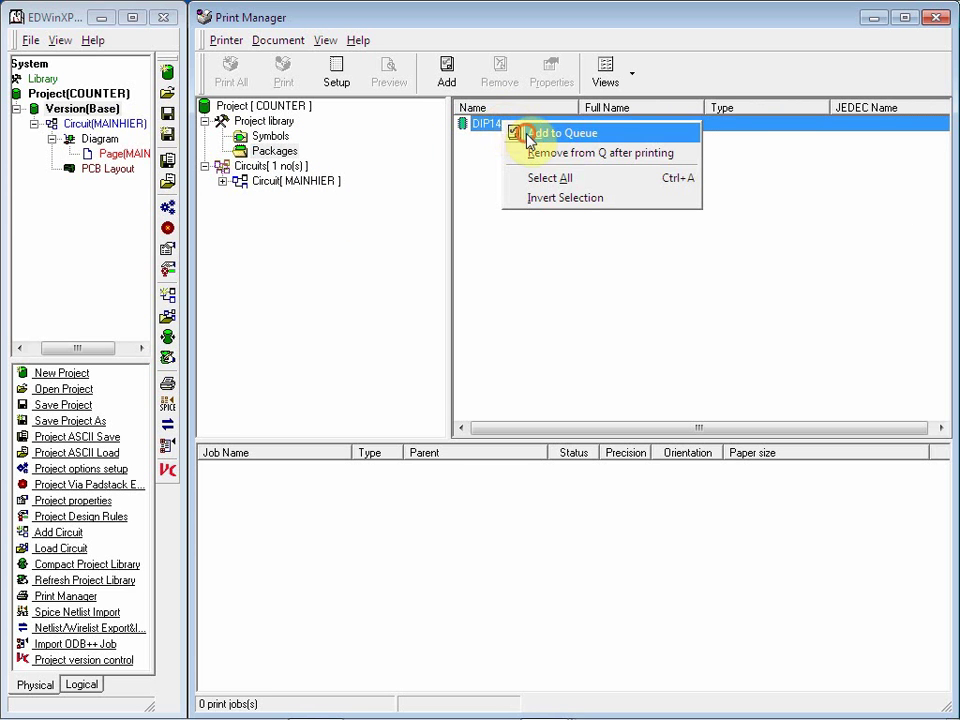
click(528, 134)
Print the DIP14 job to PDF, replacing the existing Print Manager Page _ 1.pdf, and view the package in the output.
click(420, 469)
right_click(420, 470)
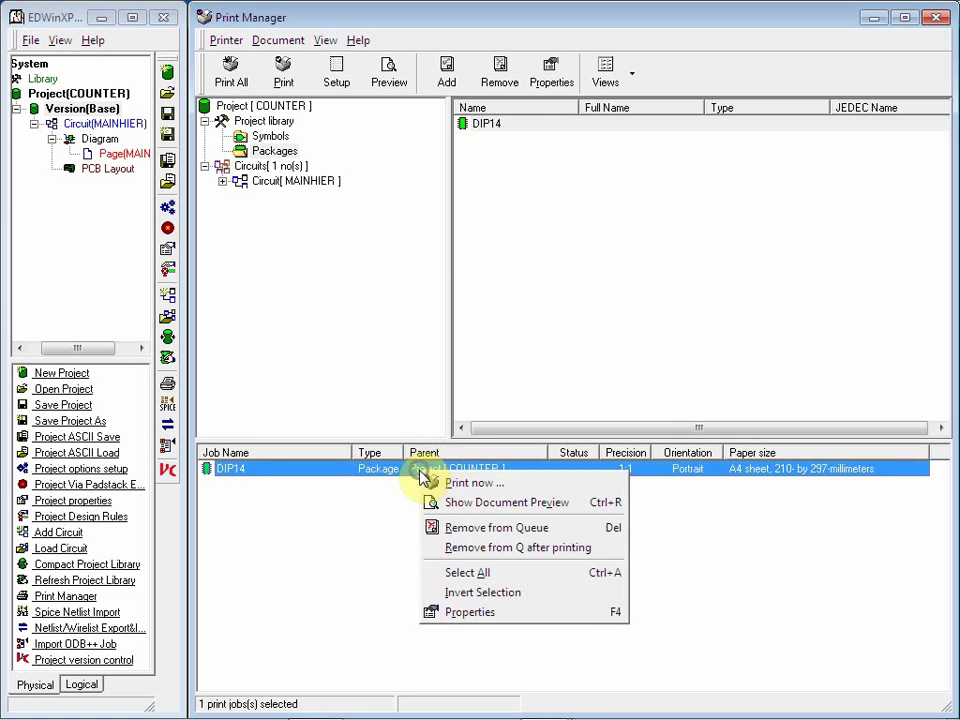
click(476, 484)
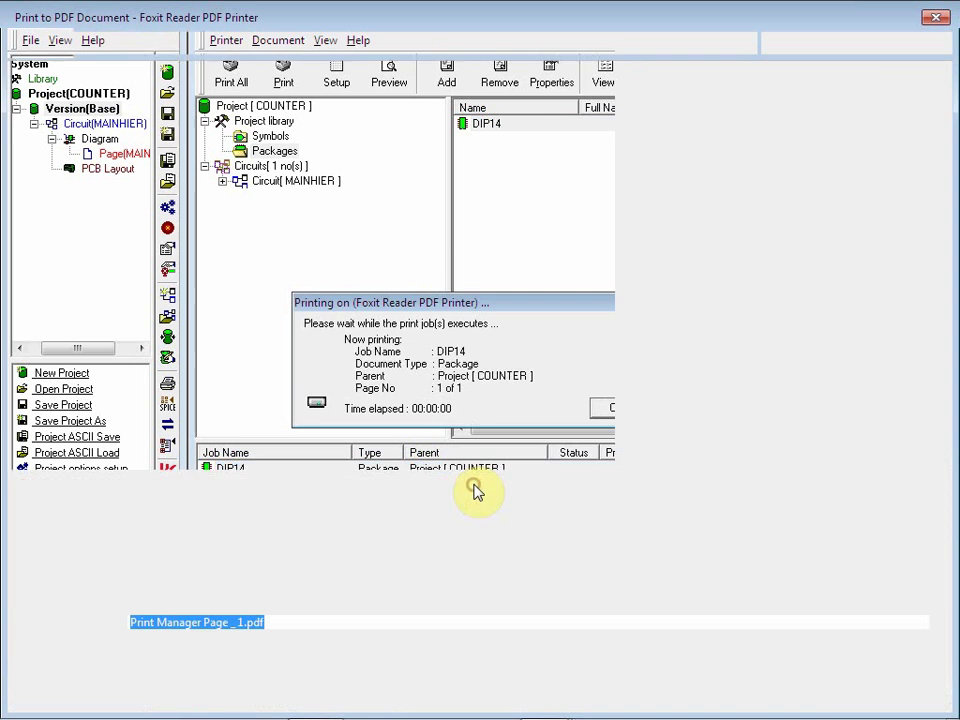
click(805, 689)
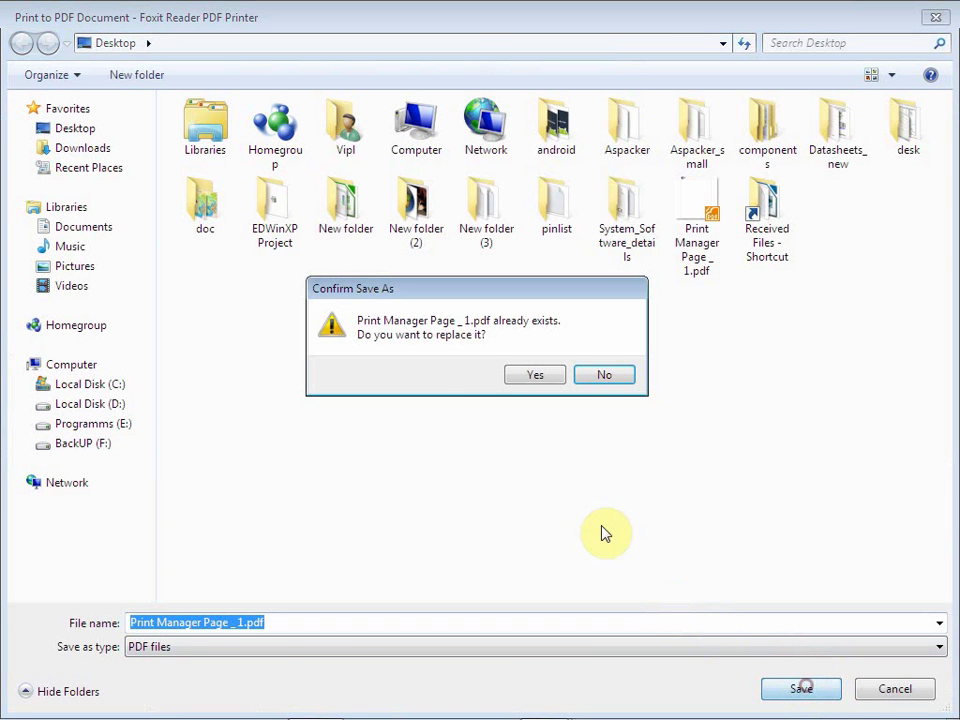
click(545, 382)
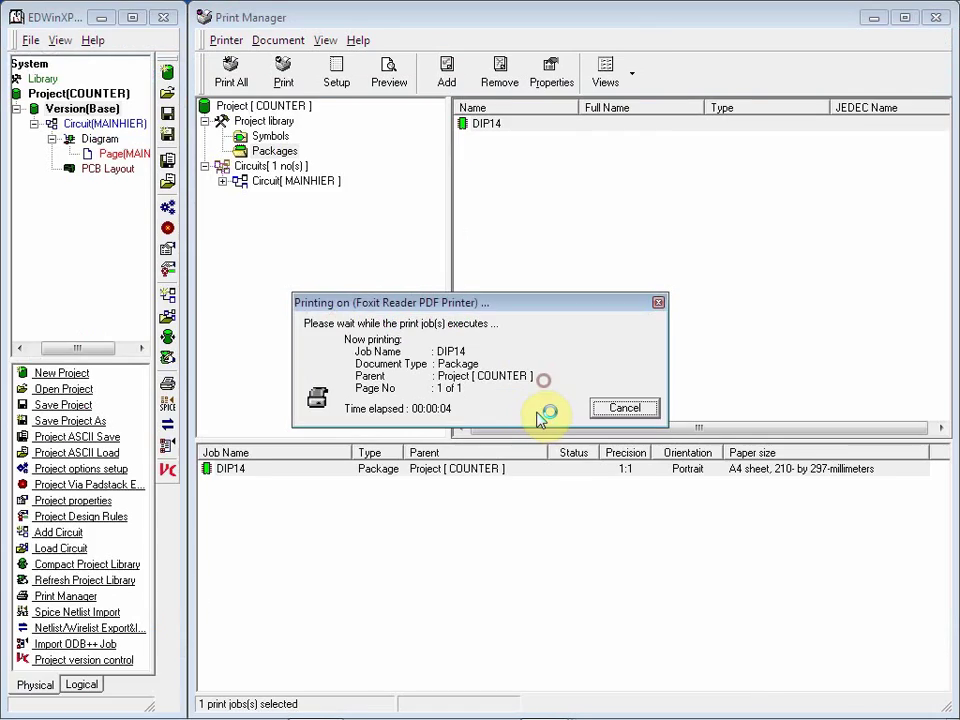
drag(324, 181, 491, 225)
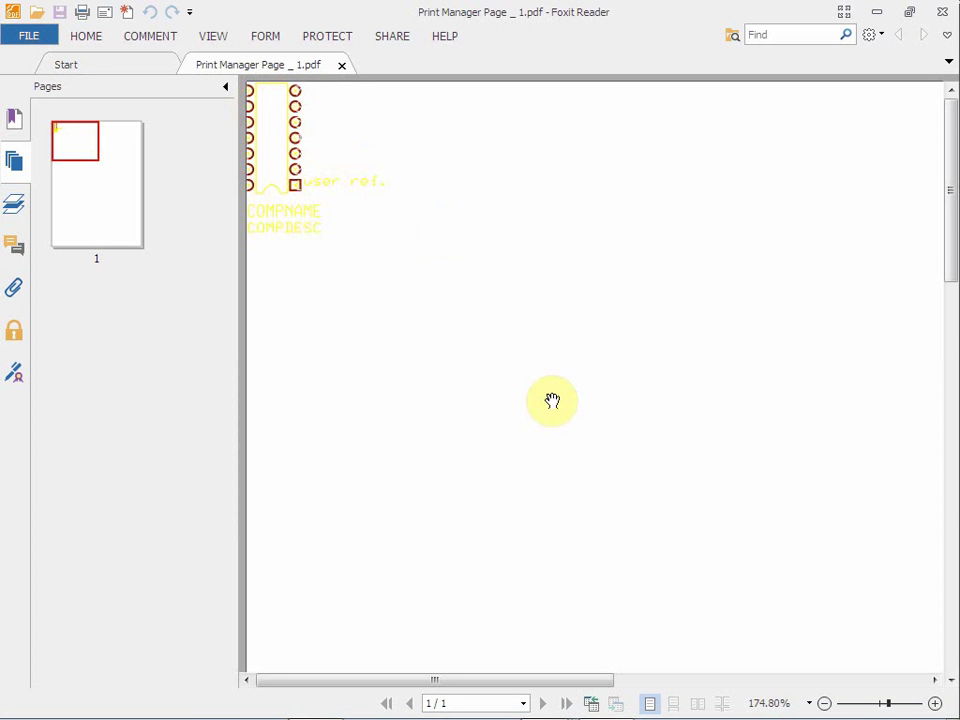
Zoom in on the printed DIP14 package, examine its pads, outline and text labels, and close the PDF.
click(935, 703)
click(880, 705)
click(750, 681)
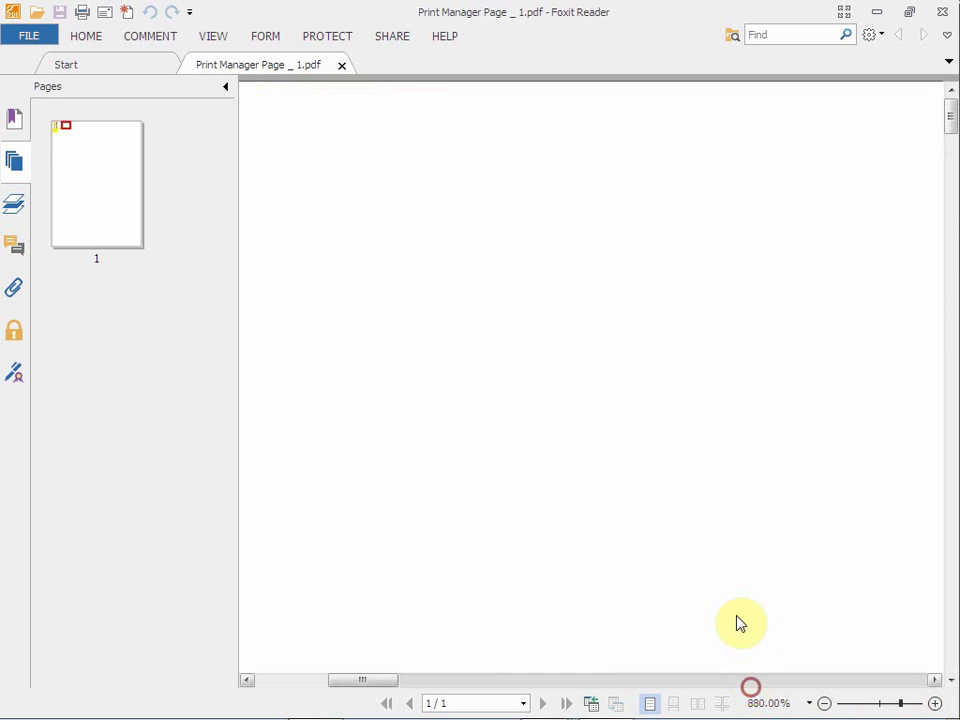
drag(567, 439, 884, 506)
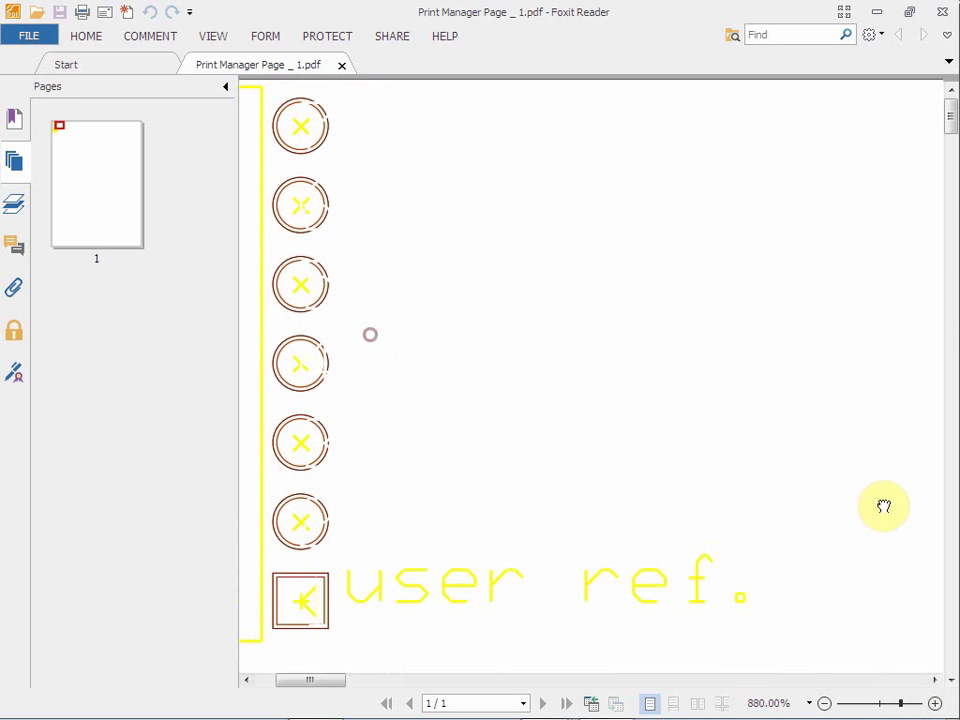
drag(440, 490, 632, 486)
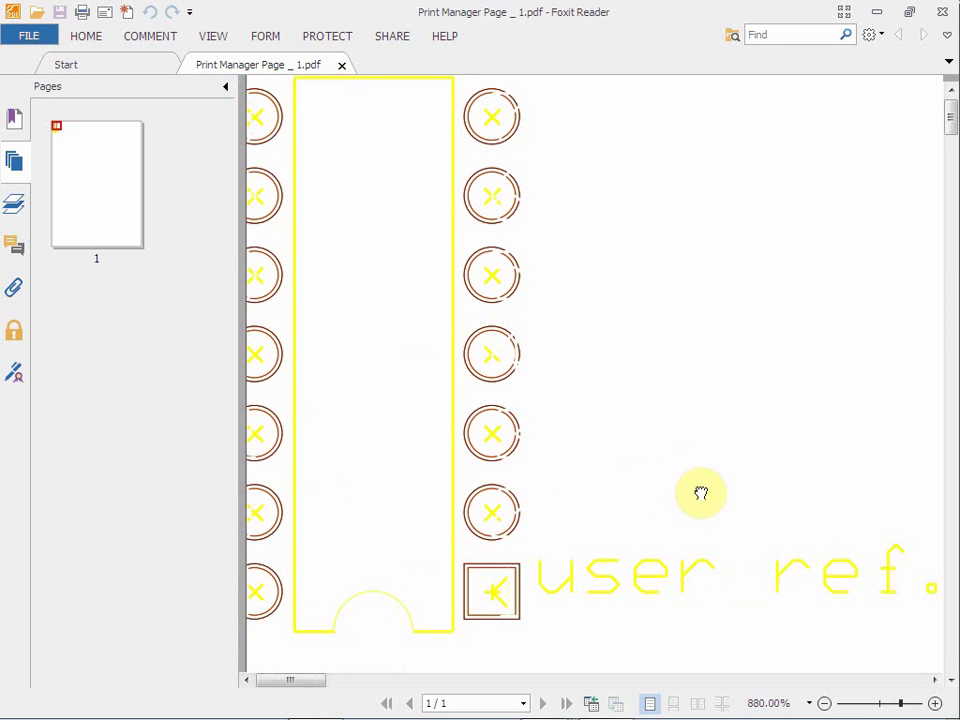
mouse_move(714, 541)
mouse_down()
mouse_move(720, 553)
mouse_move(690, 504)
mouse_move(589, 400)
mouse_move(658, 242)
mouse_move(671, 171)
mouse_move(739, 165)
mouse_up()
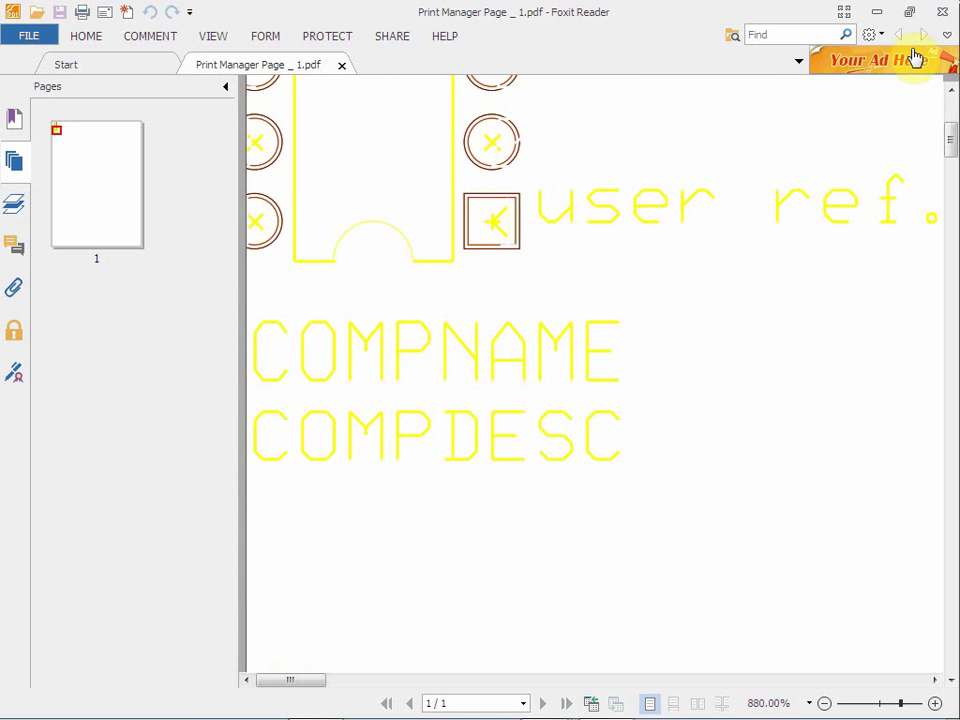
click(946, 8)
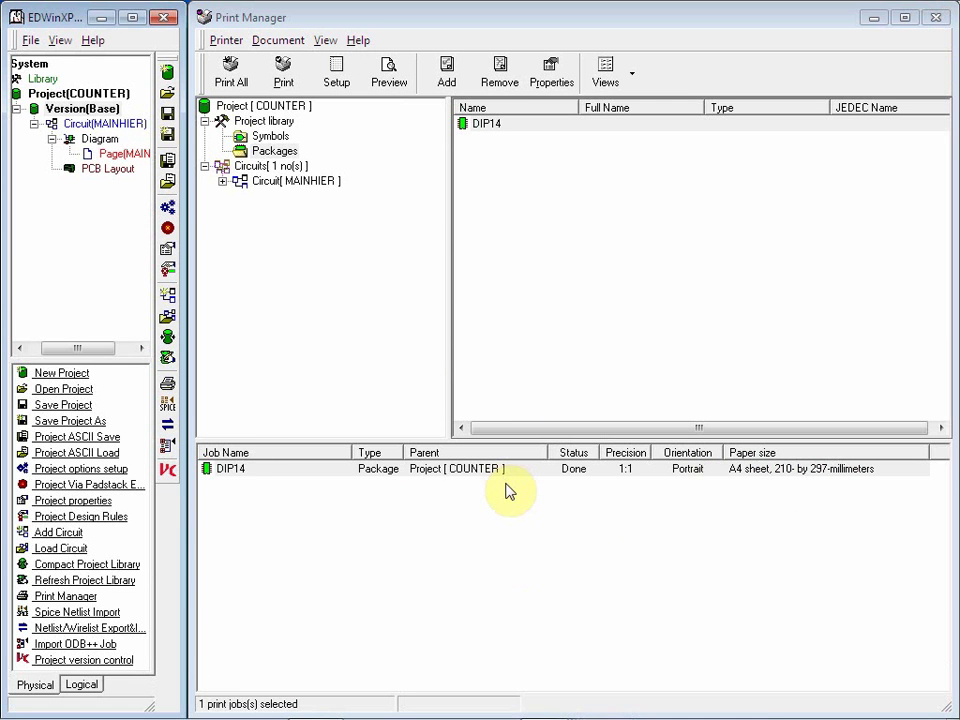
Set the paper size to A6 in the page setup for the DIP14 print job.
click(500, 478)
click(340, 75)
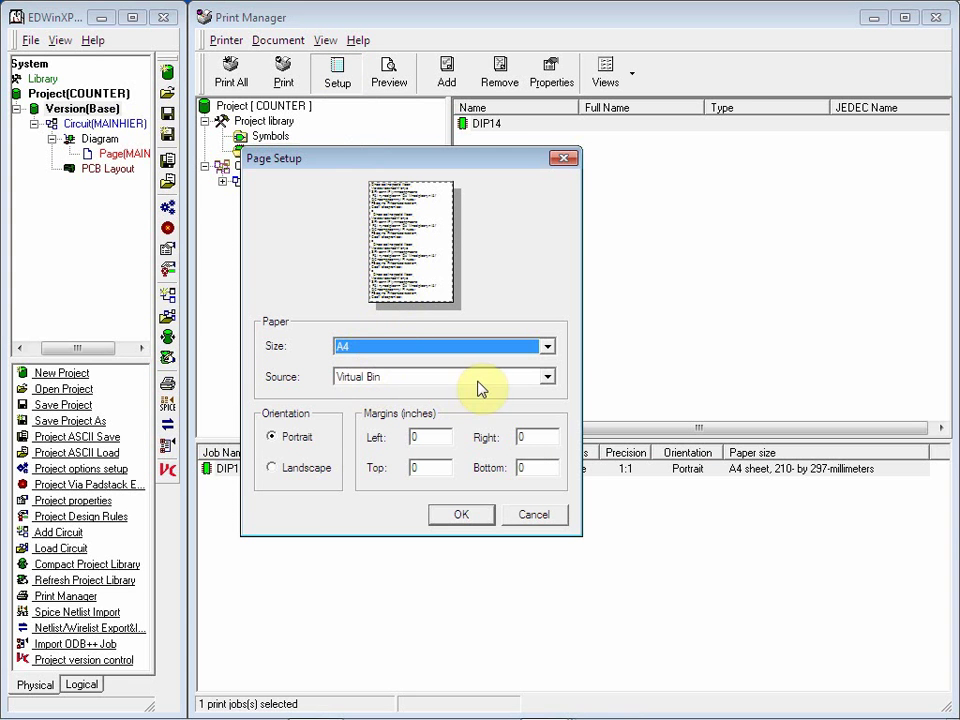
click(546, 384)
click(548, 377)
click(547, 347)
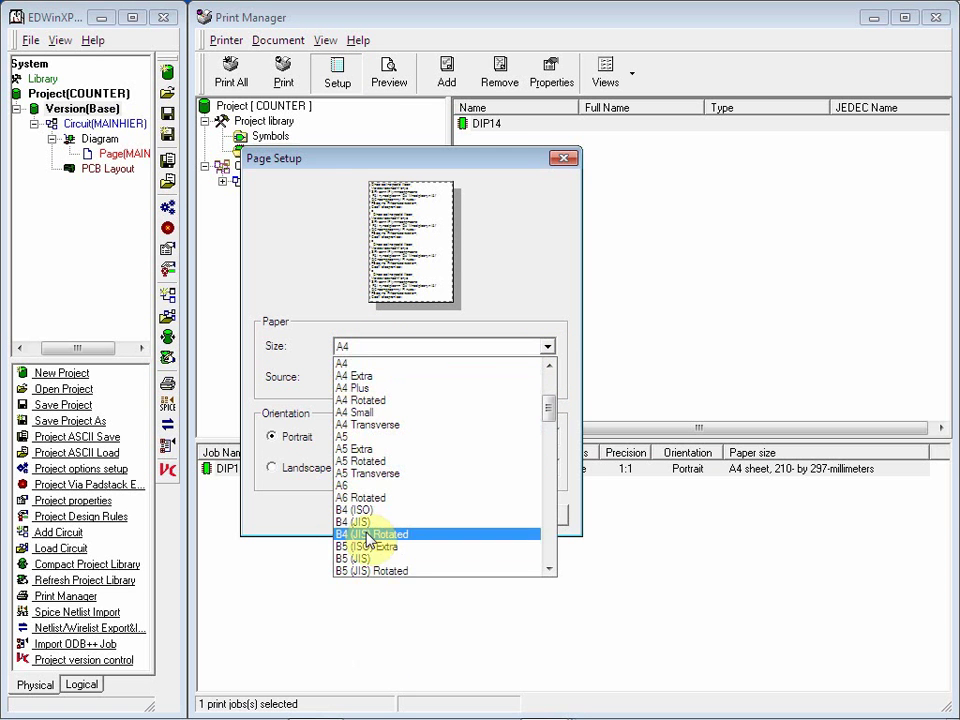
scroll(373, 530, down, 3)
scroll(373, 527, down, 2)
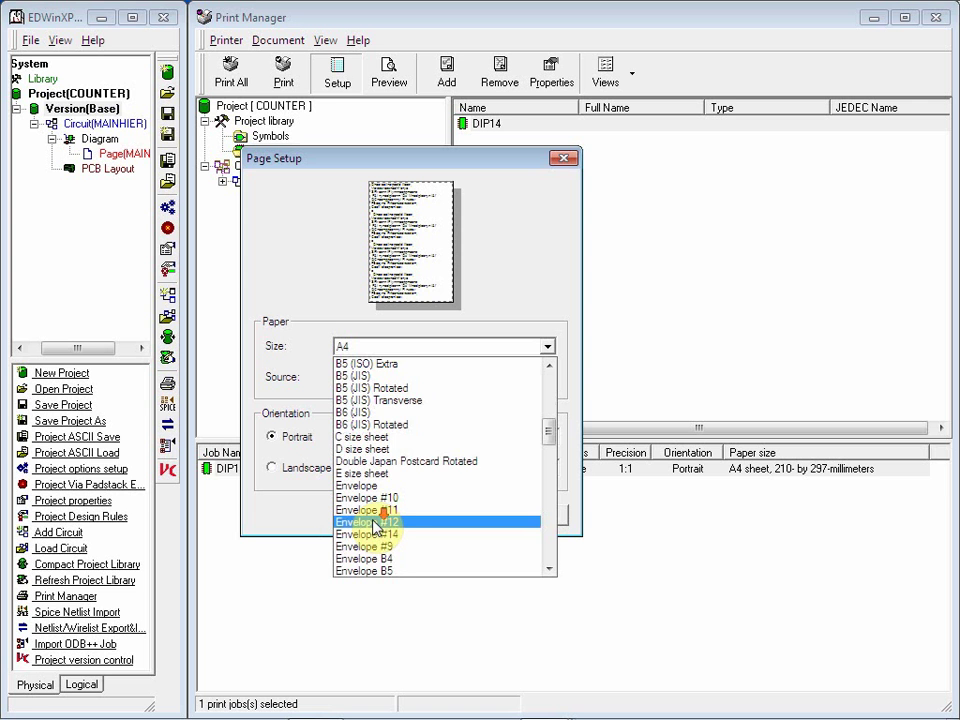
scroll(376, 527, down, 4)
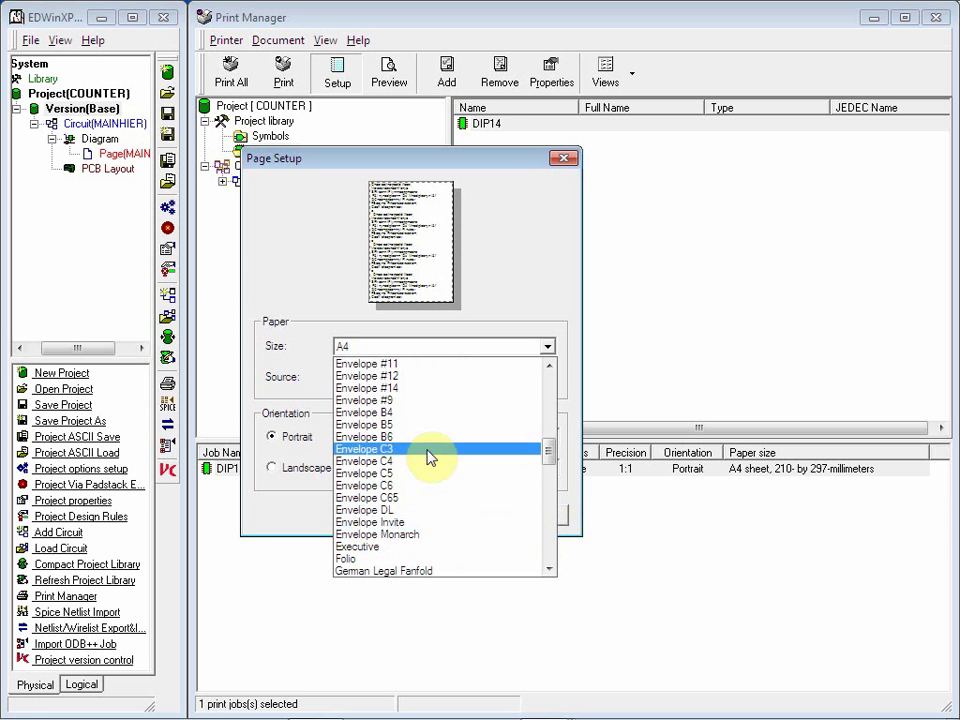
scroll(431, 452, up, 11)
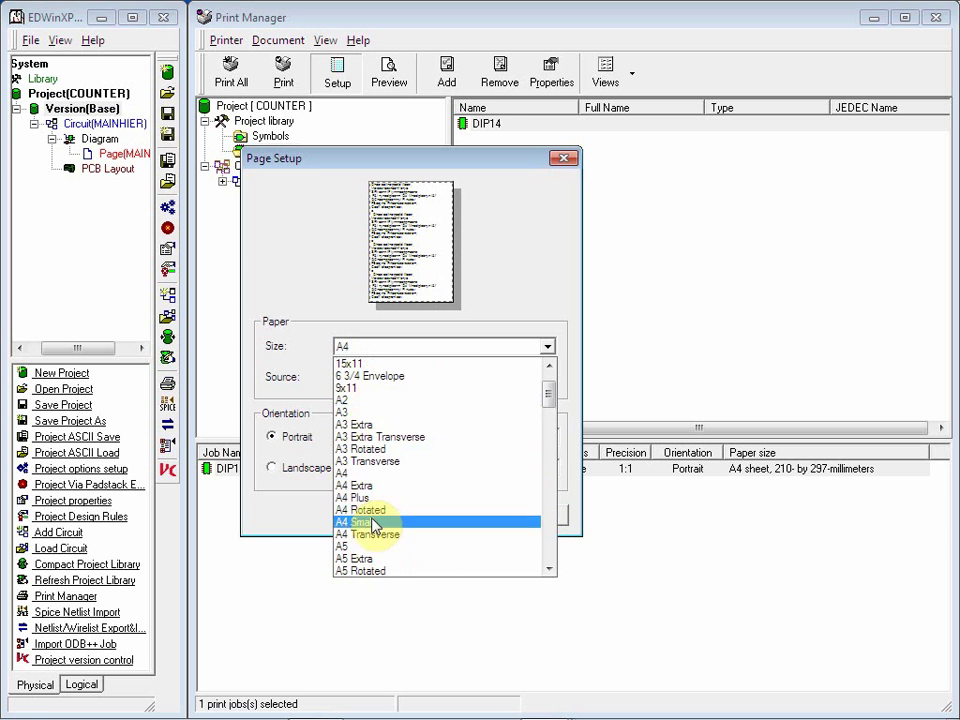
scroll(362, 530, down, 2)
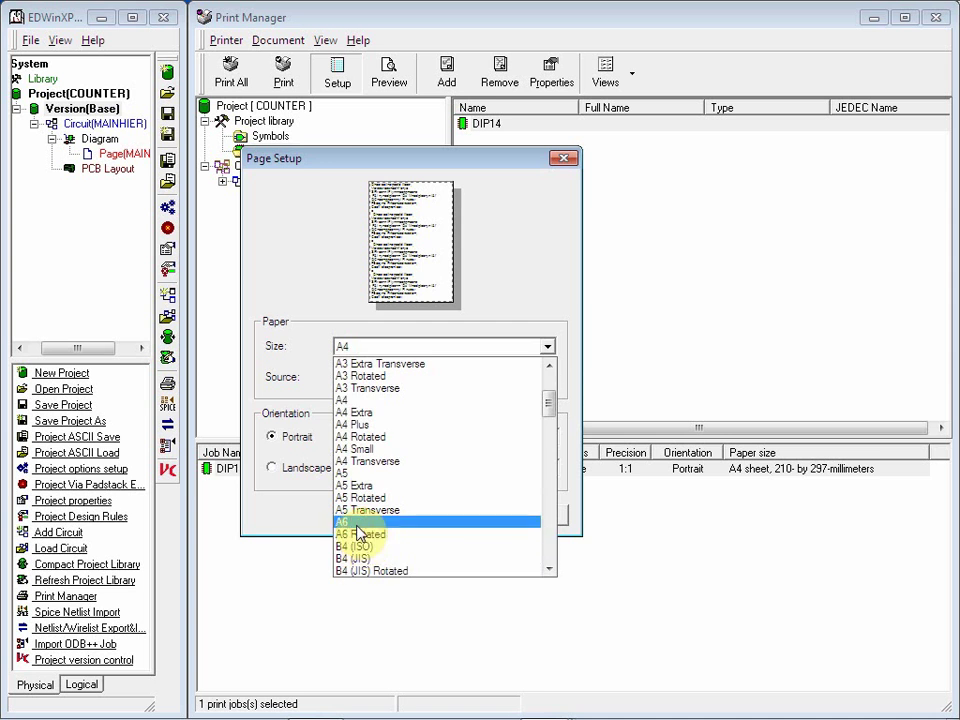
click(358, 524)
click(480, 514)
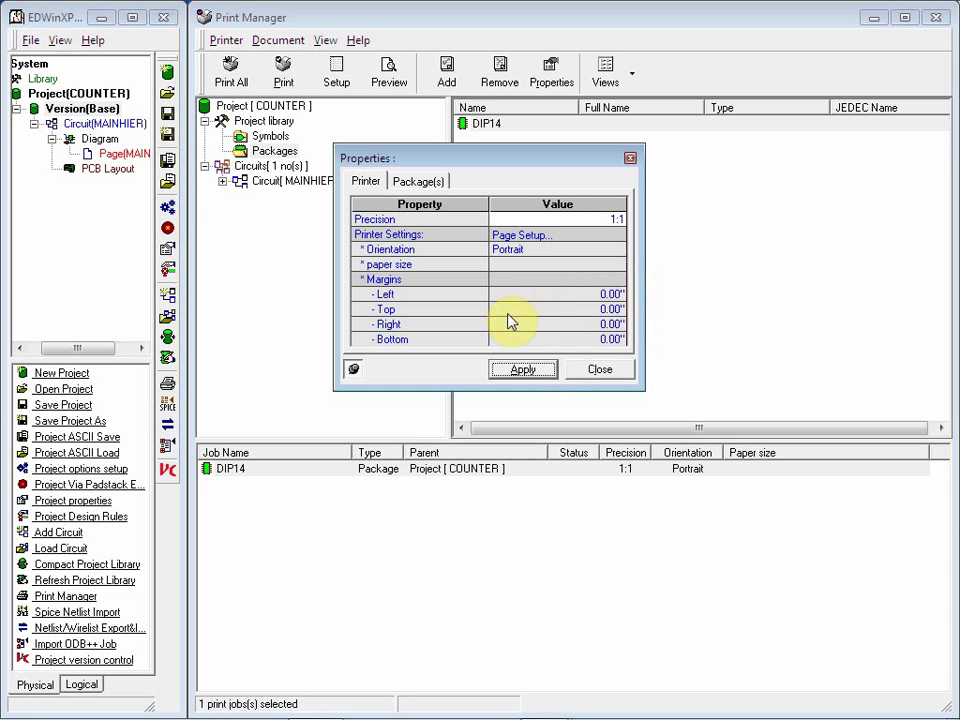
Try a precision of 10:1 in the DIP14 job's printer properties.
click(607, 296)
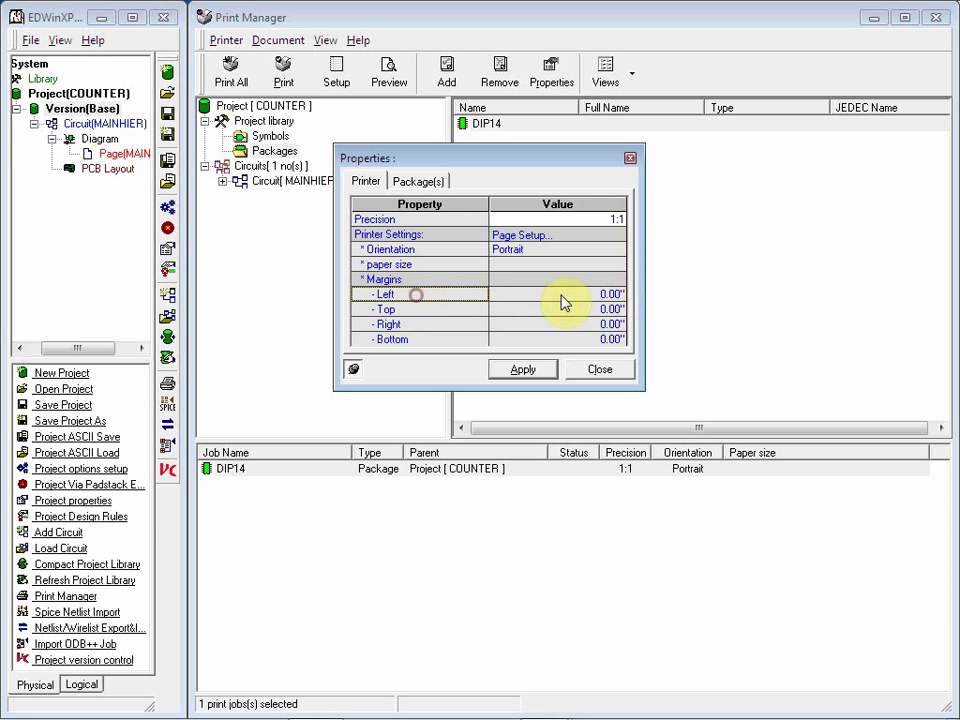
click(546, 221)
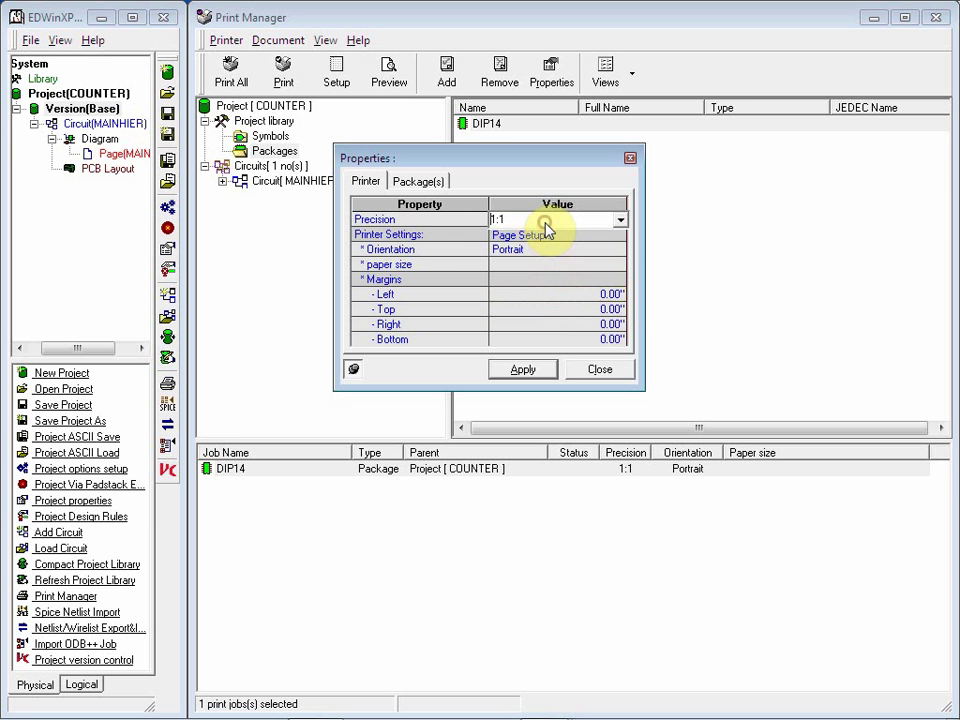
click(619, 221)
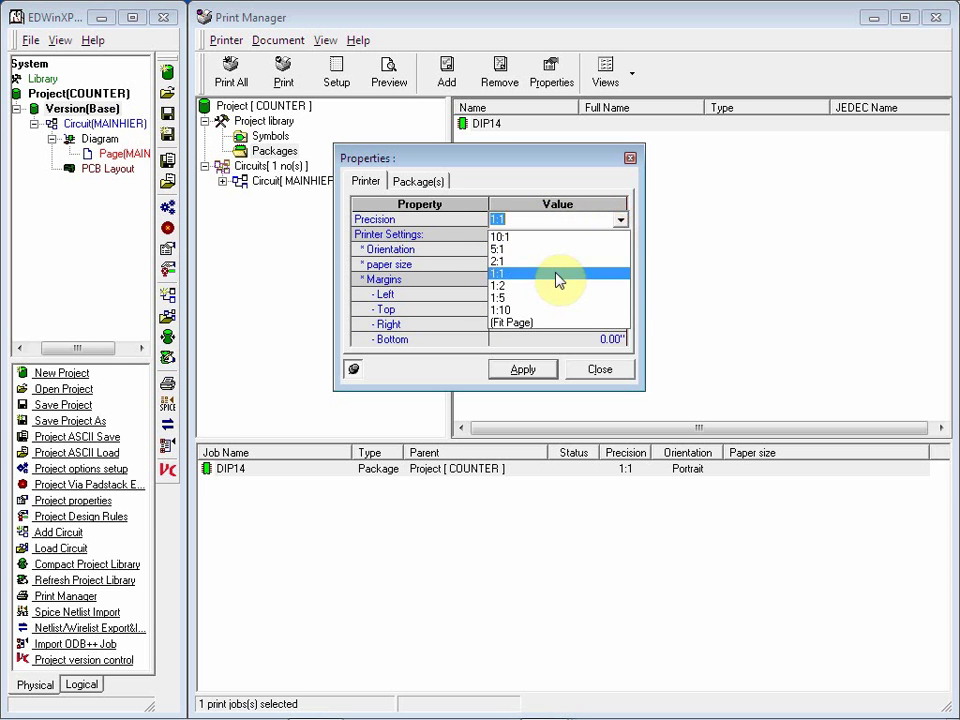
click(514, 234)
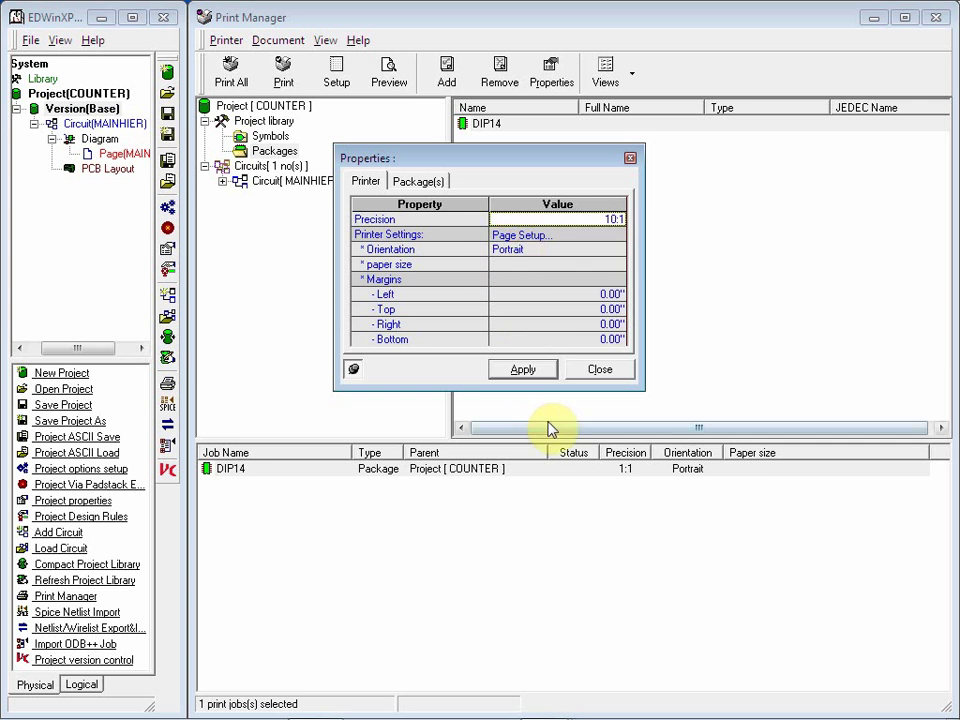
Set the DIP14 job's precision to 1:1, apply the printer properties and close them.
click(620, 221)
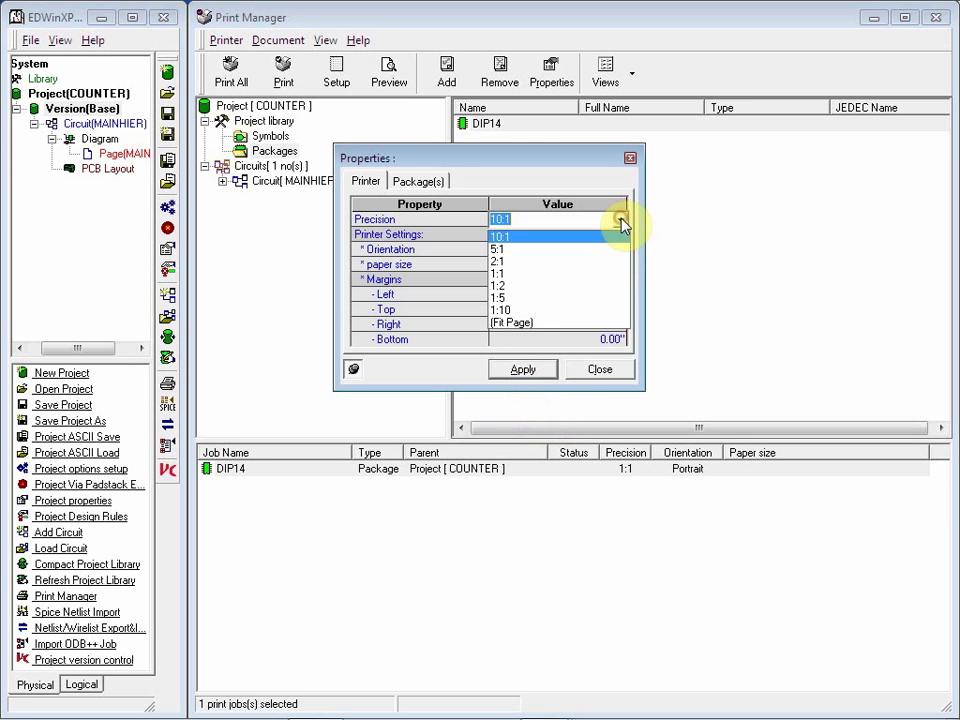
click(537, 275)
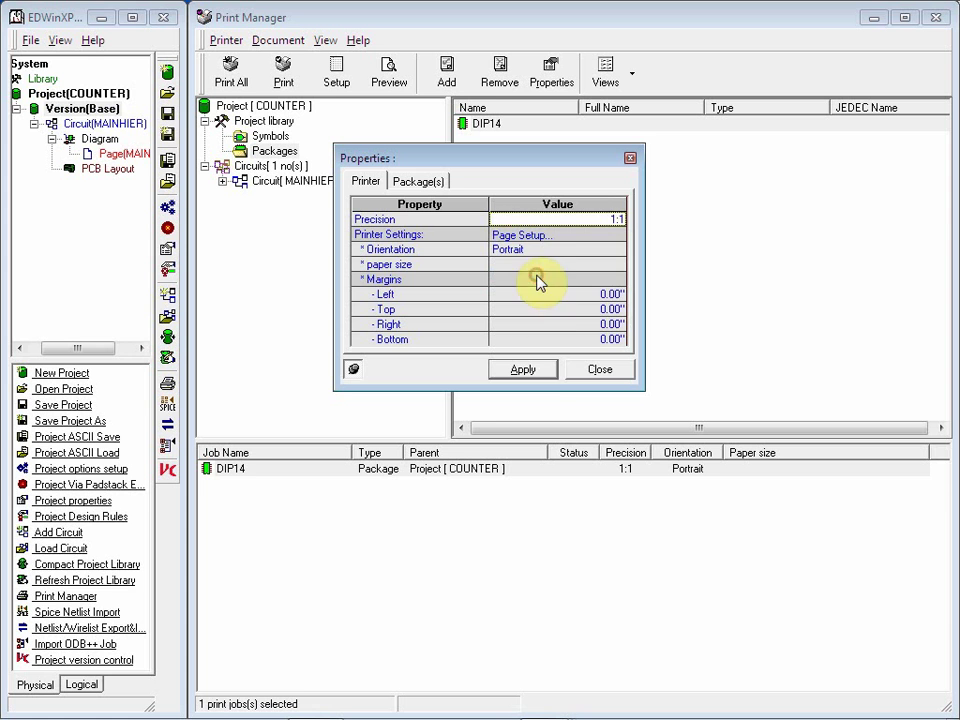
click(546, 374)
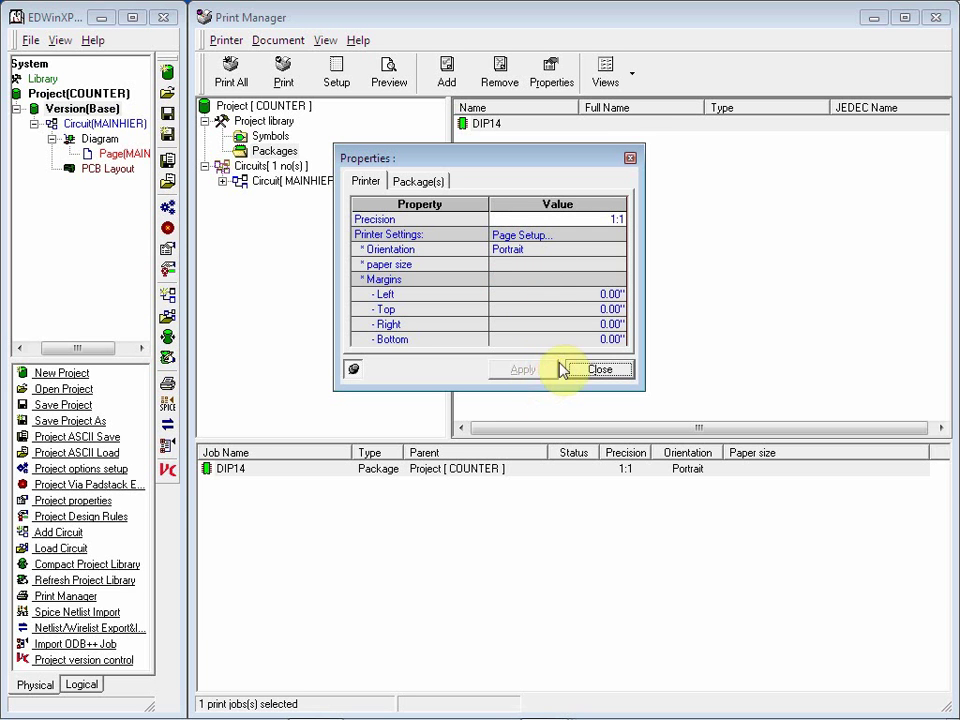
click(600, 369)
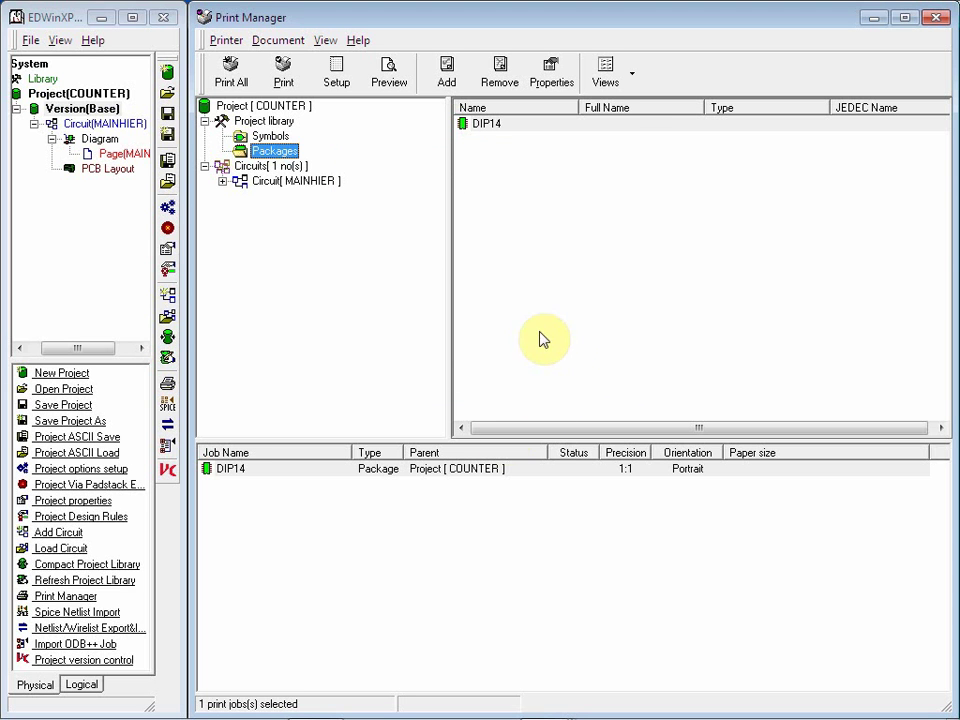
Print the DIP14 job to PDF, replacing the existing Print Manager Page _ 1.pdf, inspect the package and close the PDF.
click(490, 477)
click(290, 78)
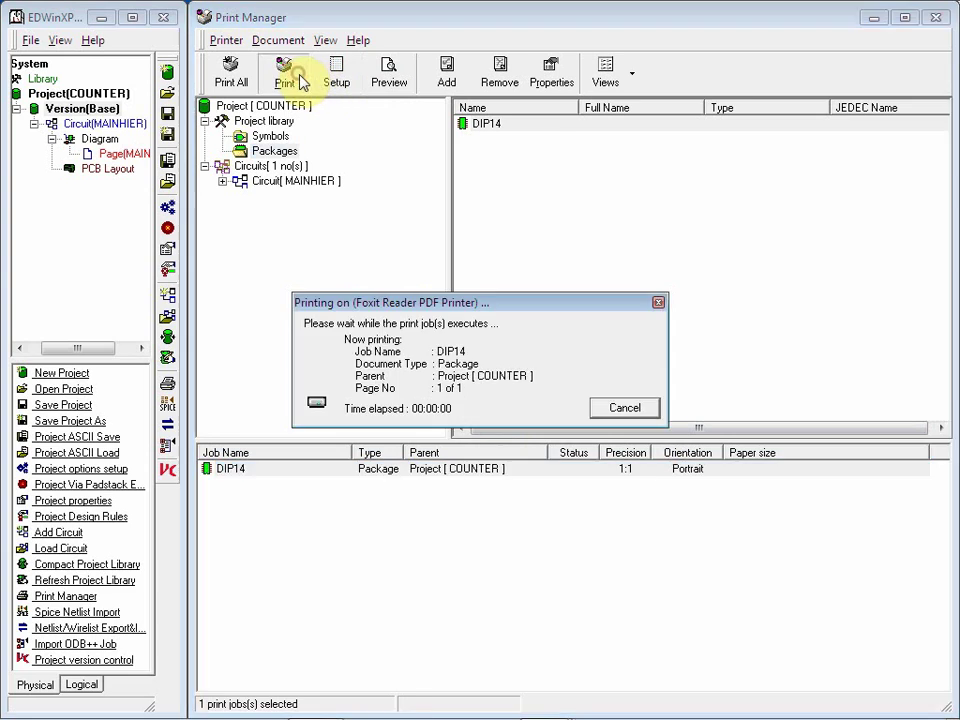
click(779, 690)
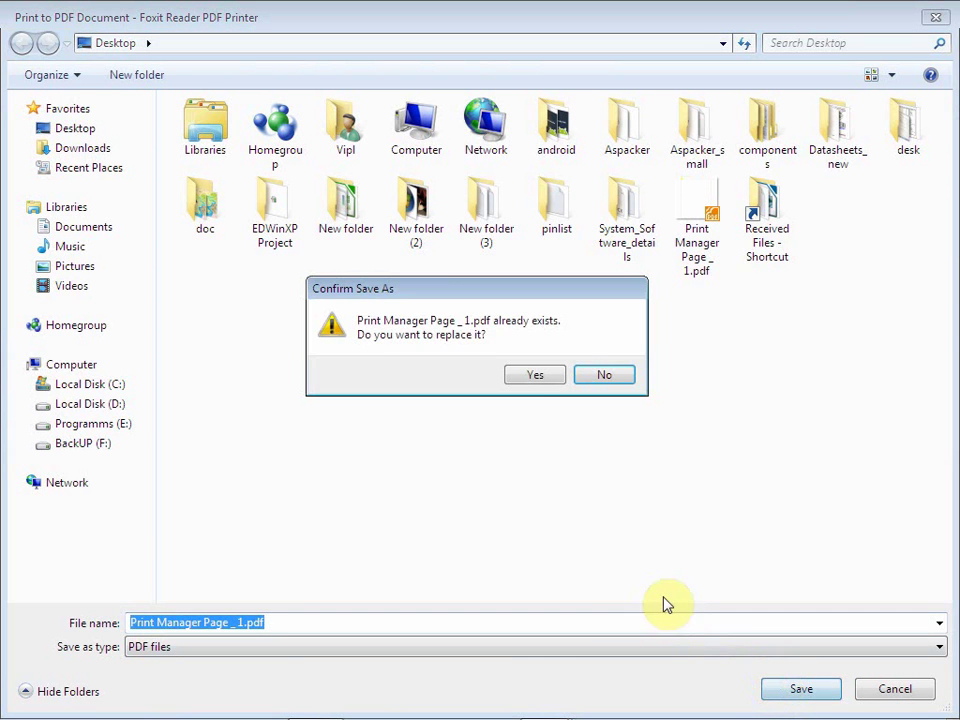
click(535, 378)
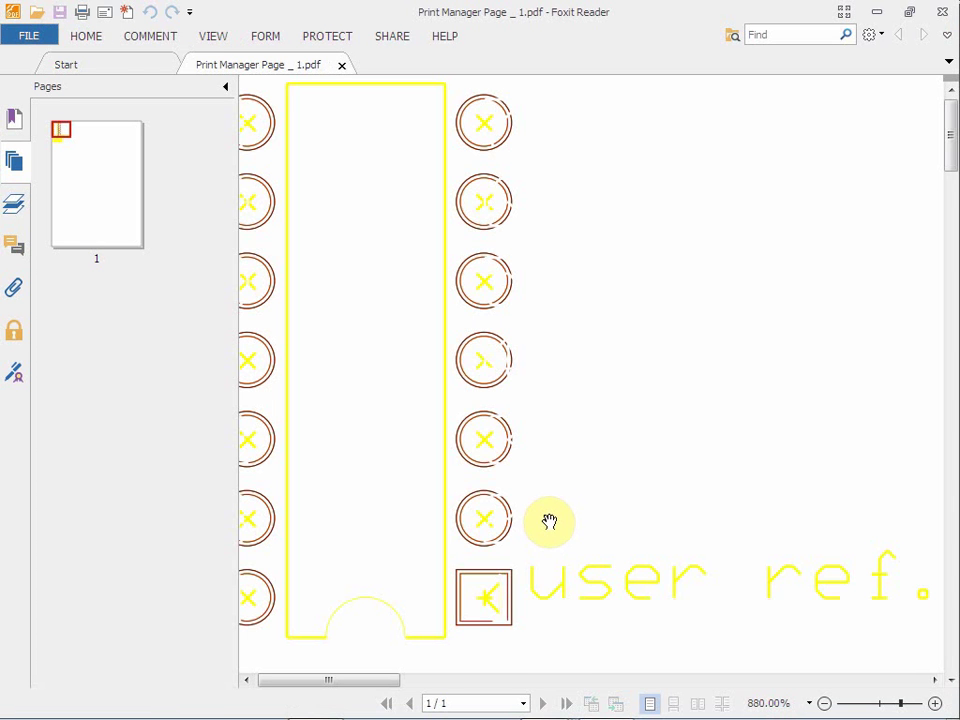
drag(558, 443, 582, 508)
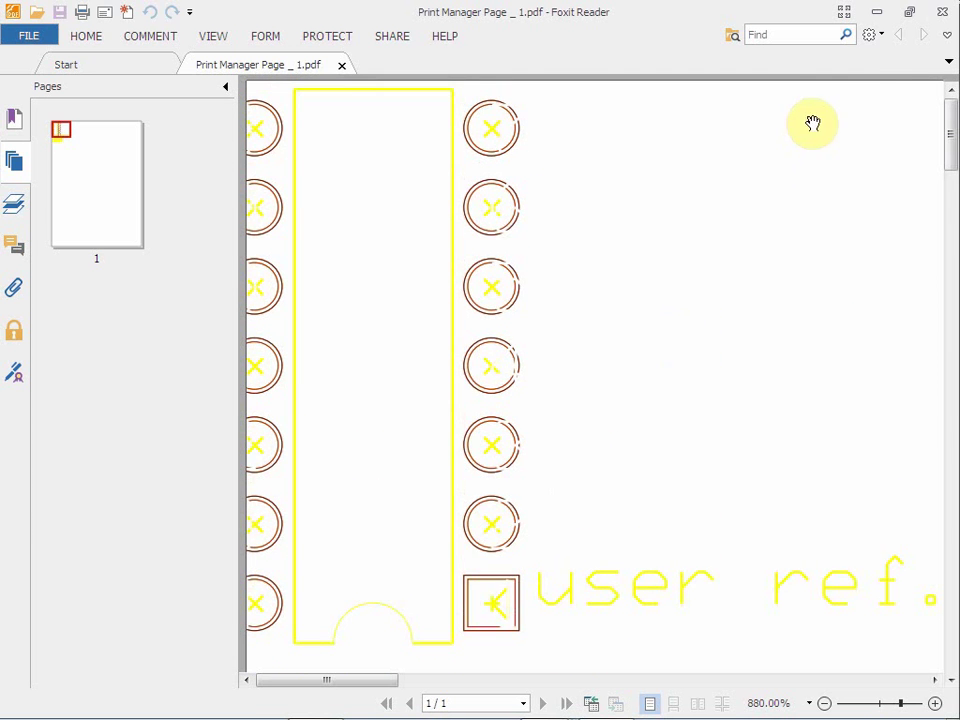
click(942, 11)
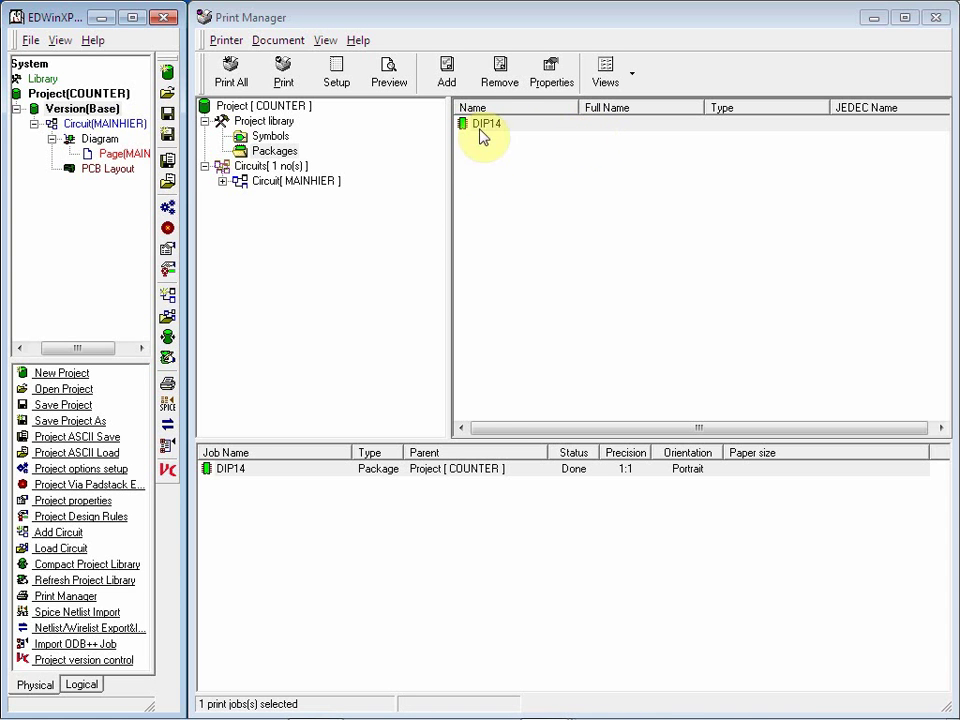
Add the MAINPAGE diagram page of the MAINHIER circuit to the print queue.
click(209, 172)
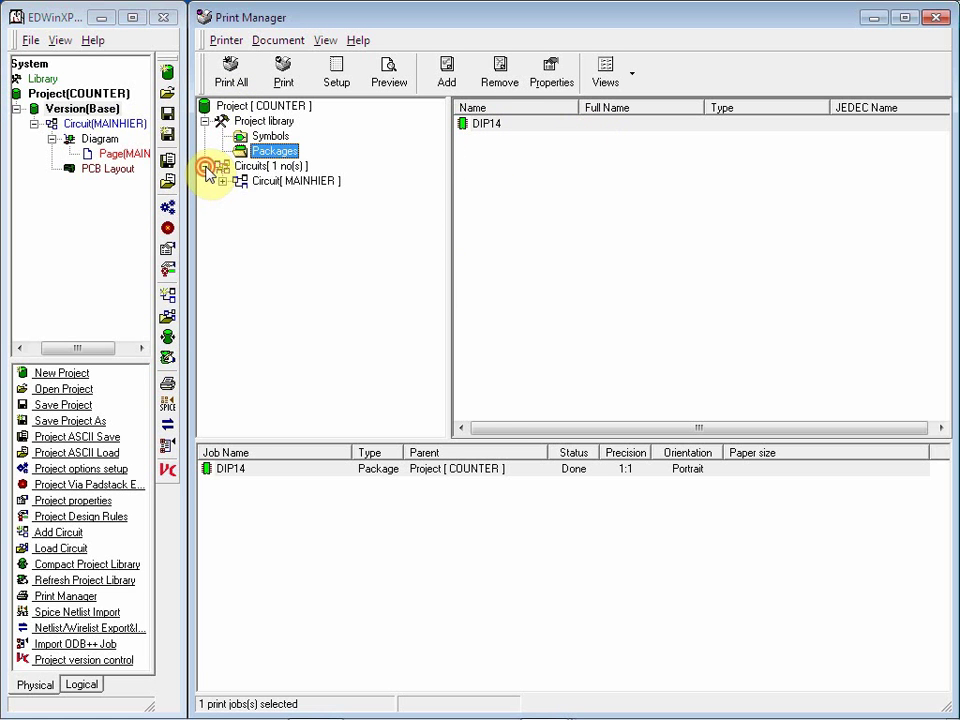
click(286, 196)
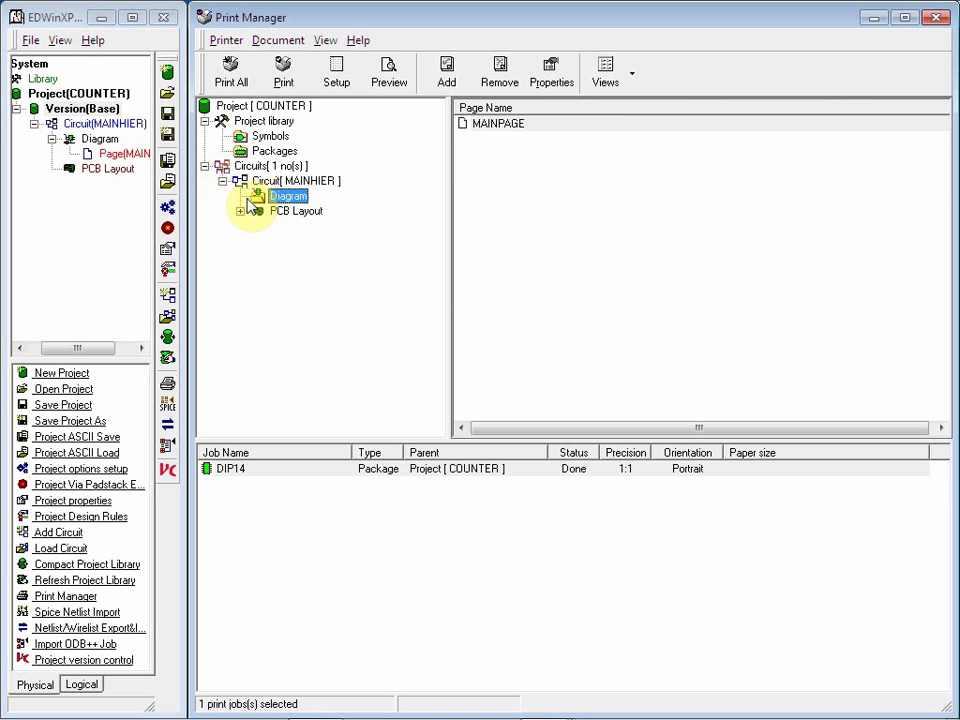
click(500, 124)
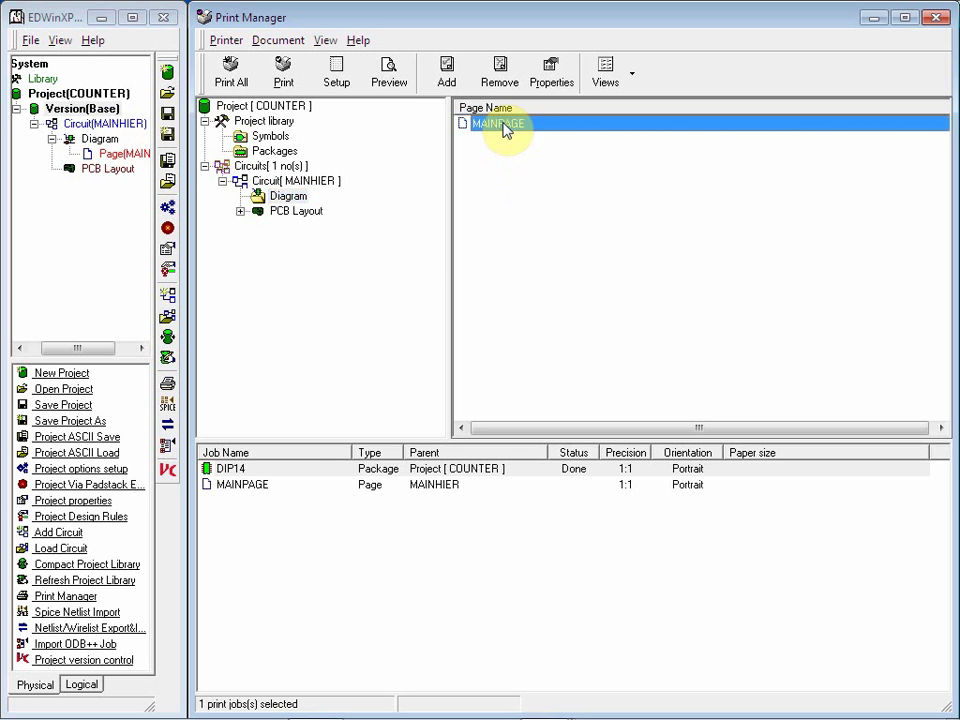
Remove the DIP14 package job from the print queue.
click(286, 470)
right_click(286, 470)
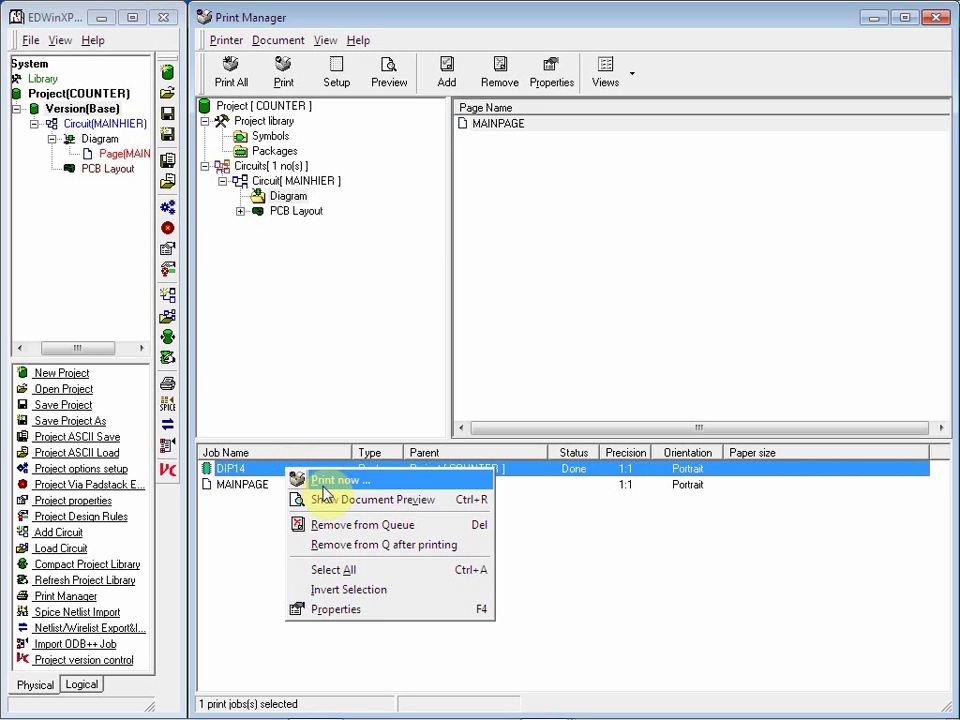
click(328, 526)
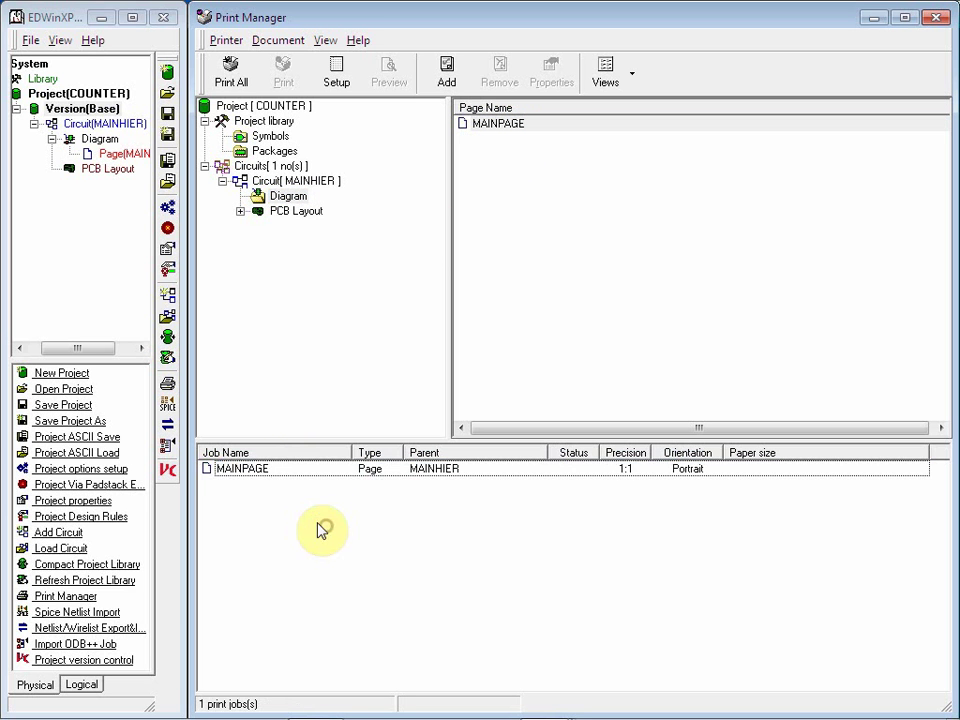
Print the MAINPAGE job to Print Manager Pages from 1 to 2.pdf, review the schematic across both pages and close the PDF.
click(257, 470)
right_click(458, 470)
click(492, 476)
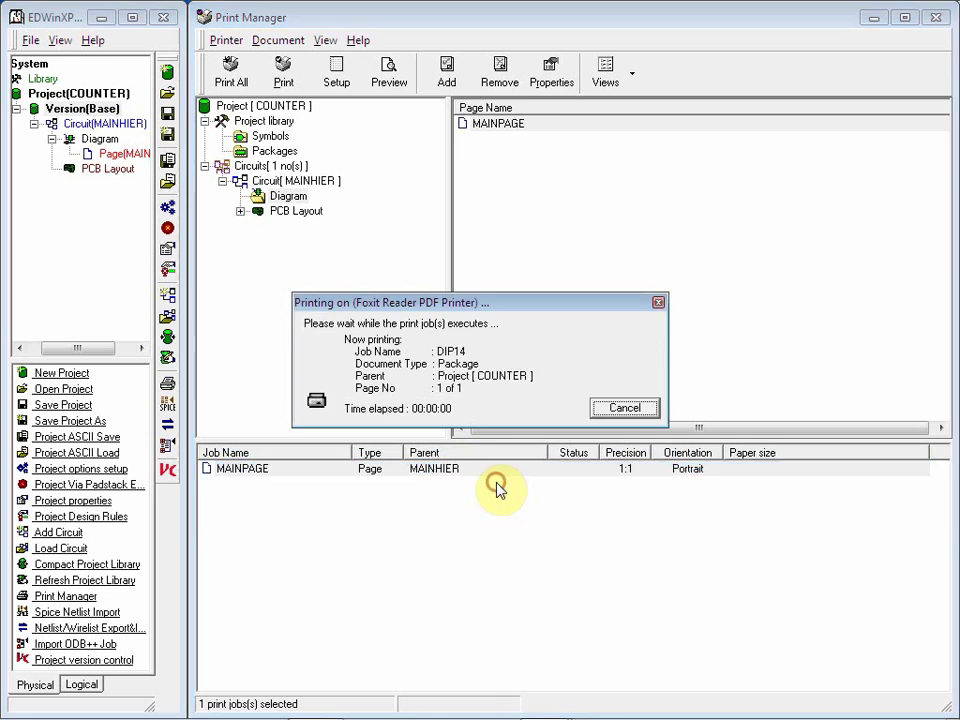
click(787, 694)
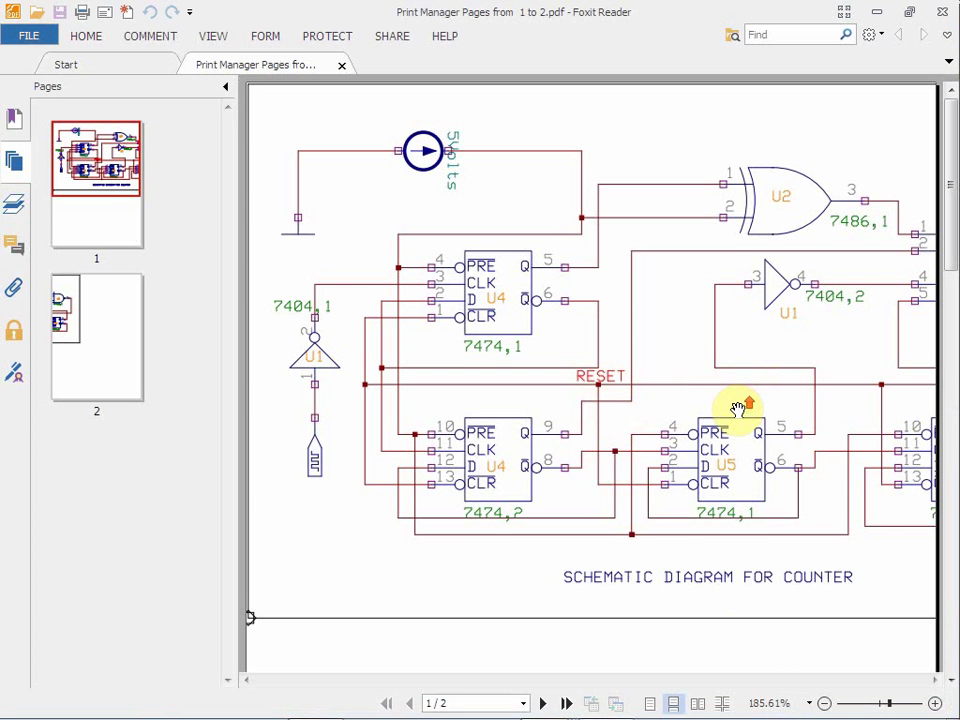
drag(270, 394, 318, 447)
scroll(318, 447, down, 10)
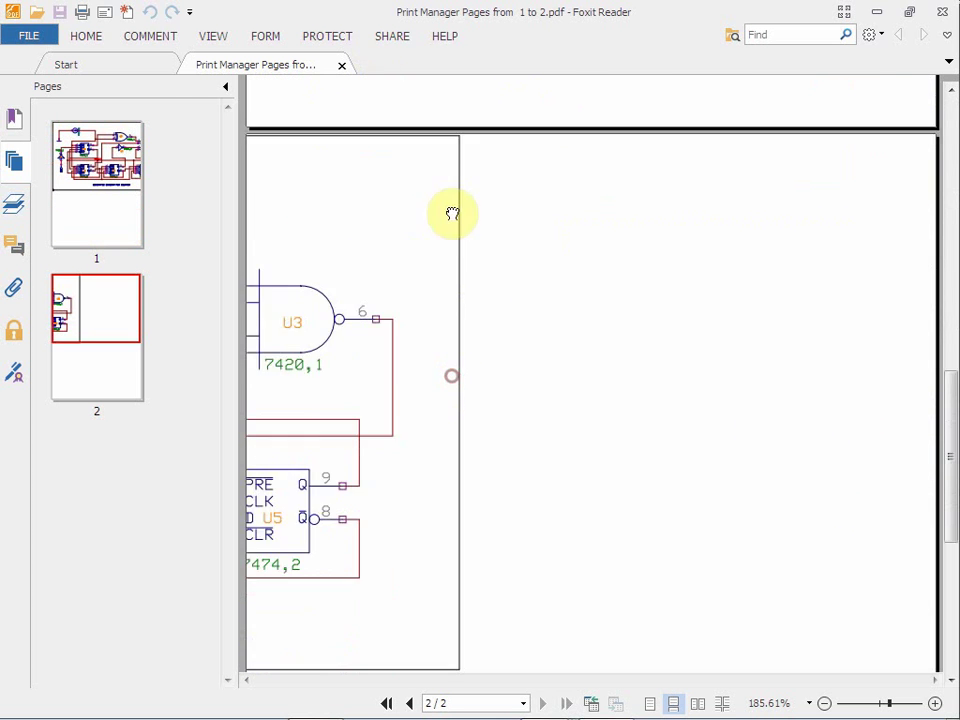
drag(452, 79, 455, 150)
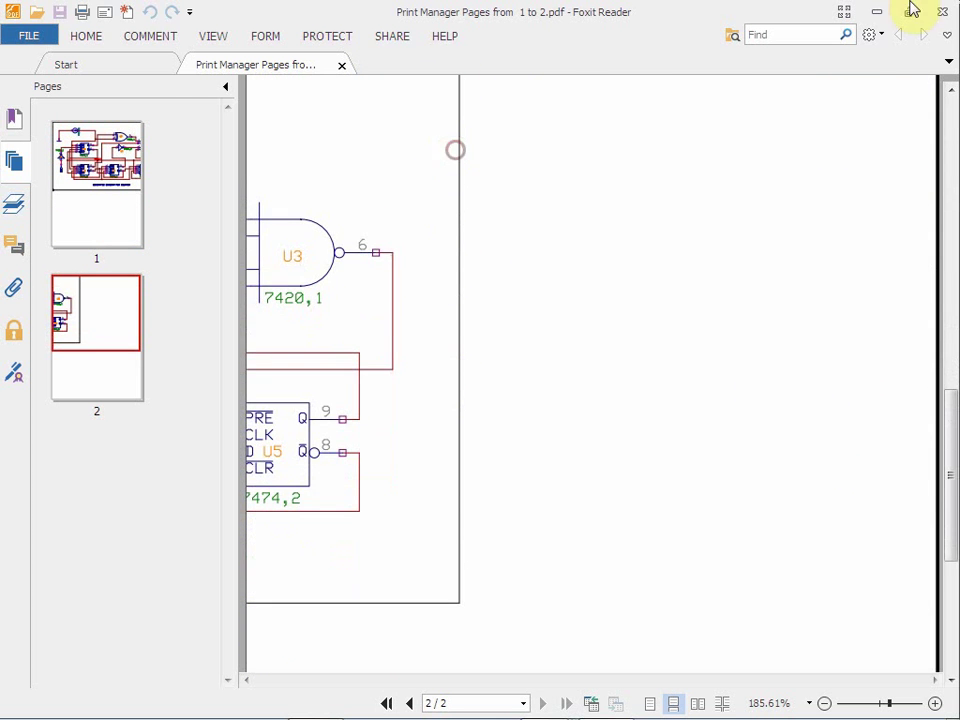
click(948, 18)
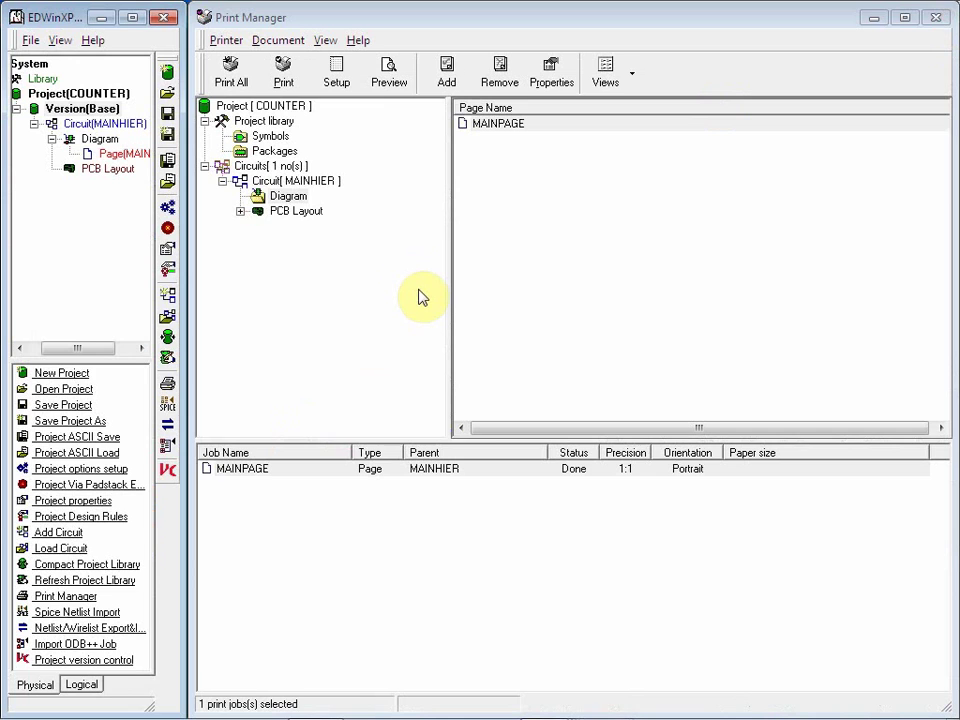
Set the MAINPAGE job's paper size to A6 Rotated in the page setup, keeping portrait orientation.
click(334, 70)
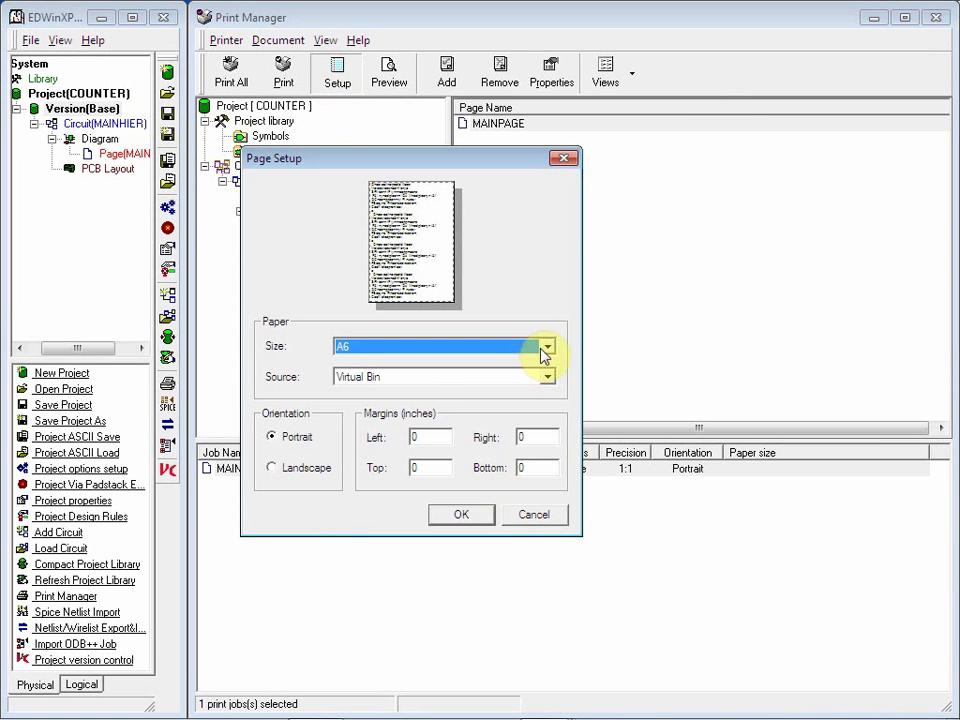
click(553, 378)
click(547, 346)
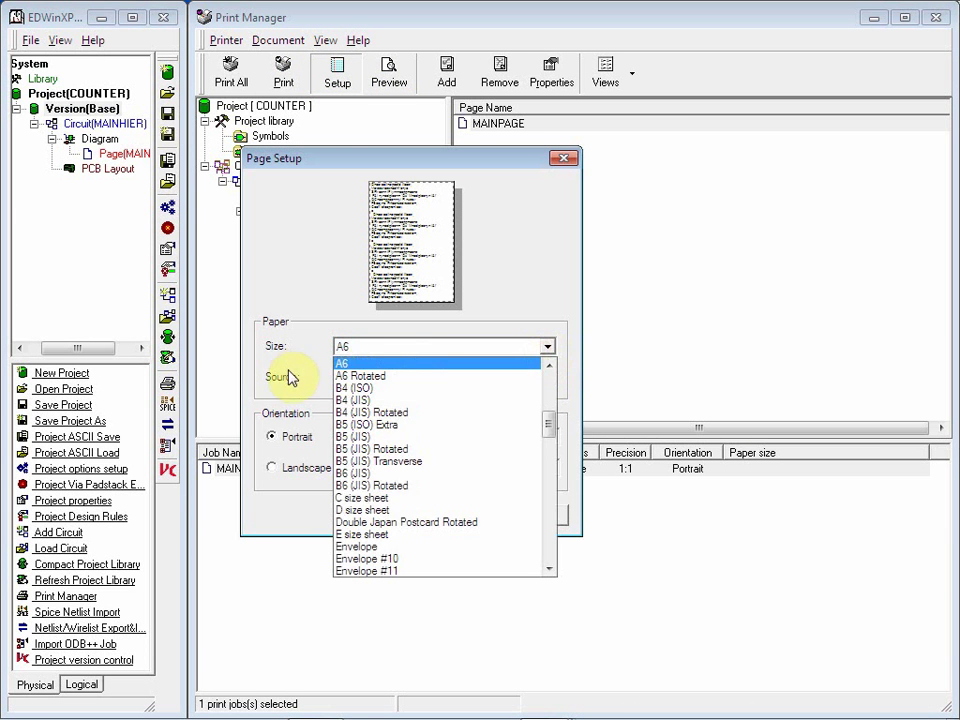
click(358, 366)
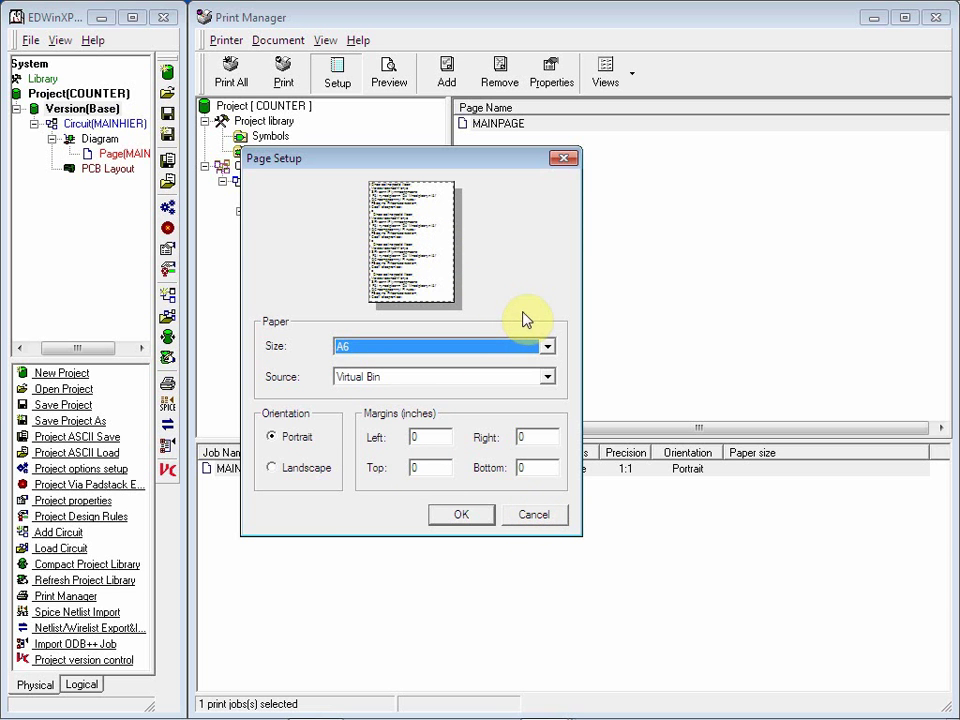
click(547, 346)
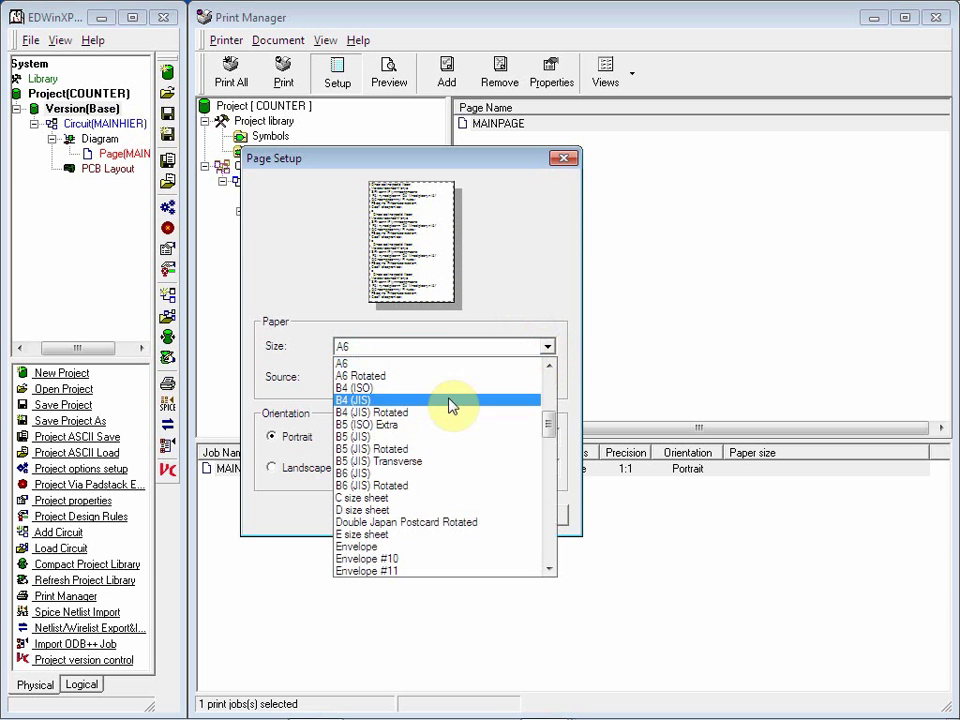
scroll(400, 510, down, 4)
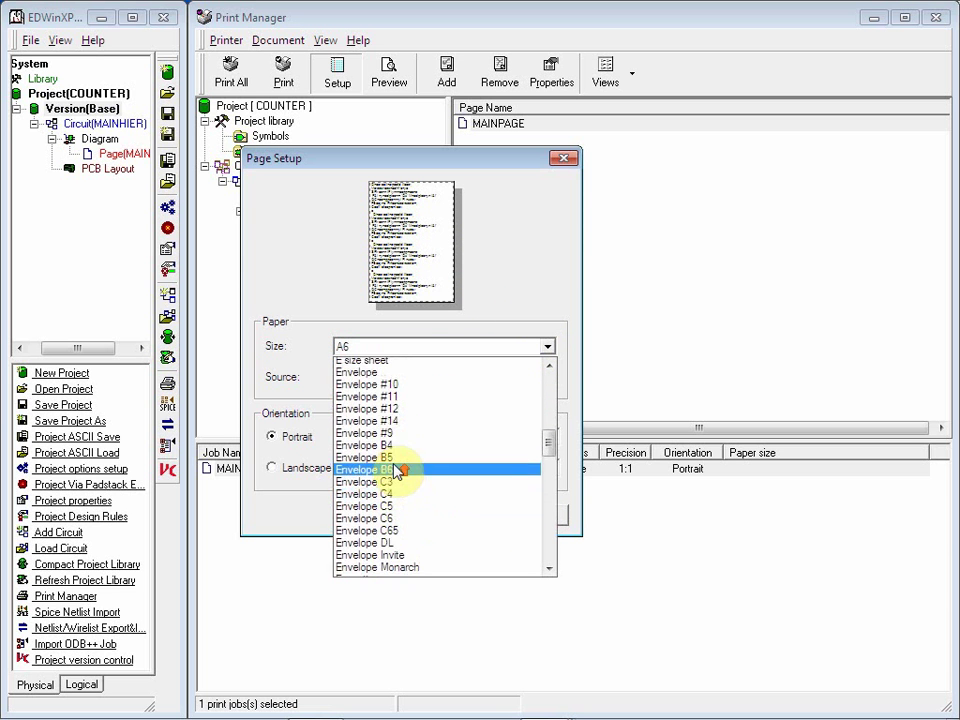
scroll(399, 470, up, 11)
scroll(398, 453, down, 3)
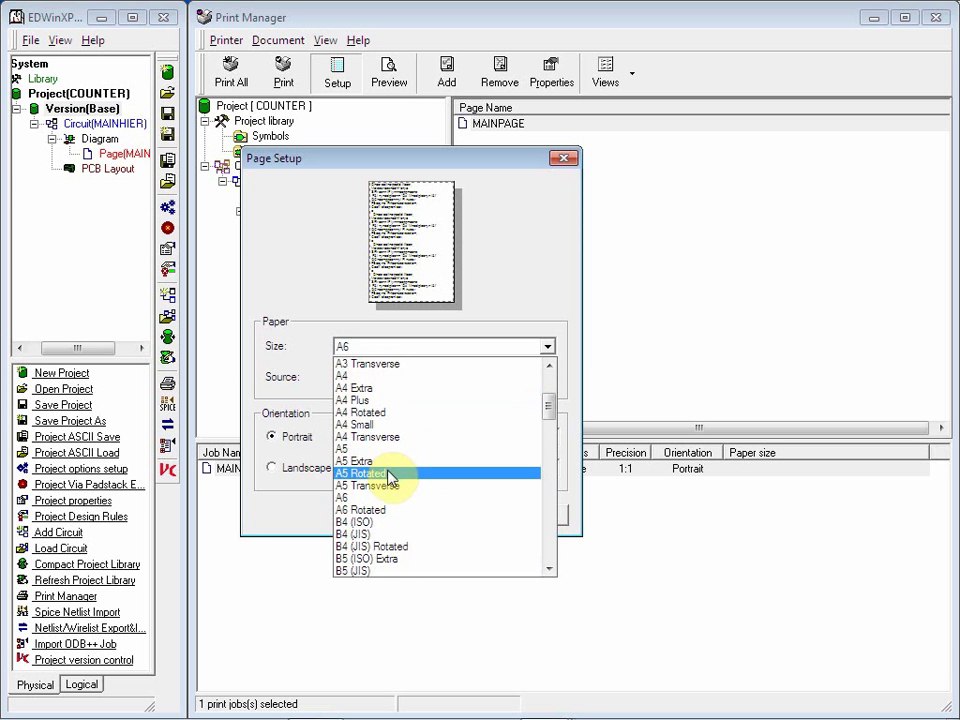
click(363, 508)
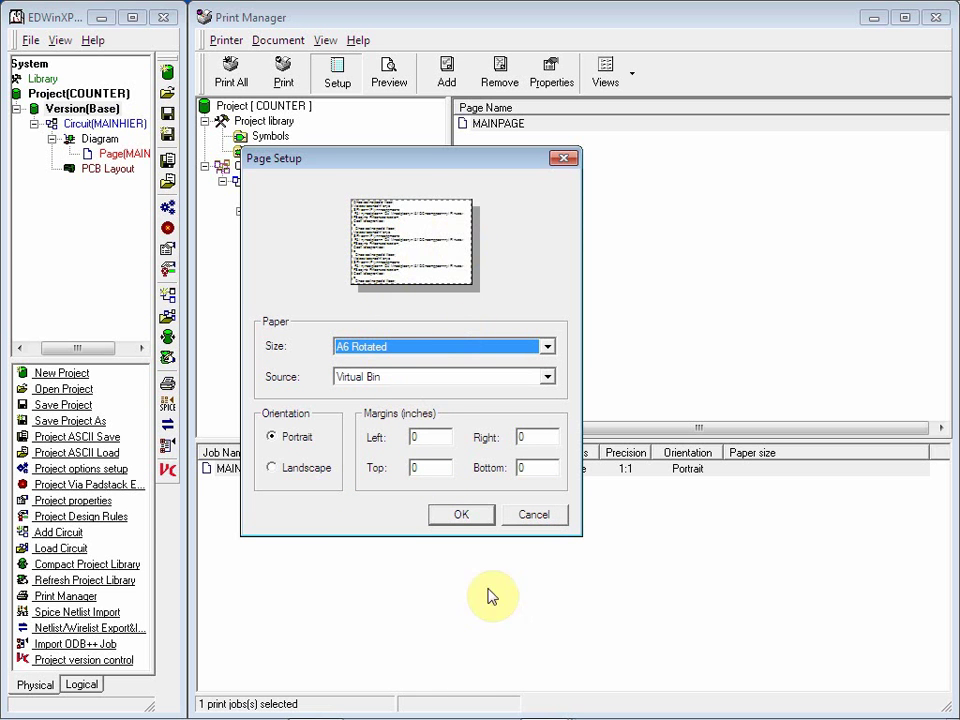
click(463, 515)
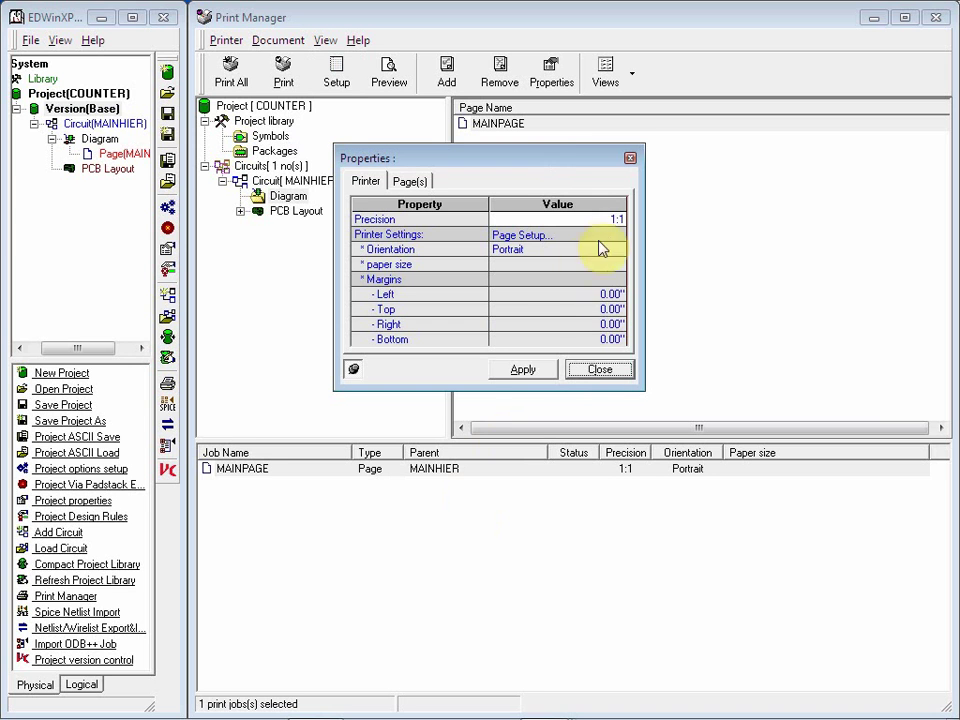
Apply the printer properties to the MAINPAGE job and close the properties.
click(613, 294)
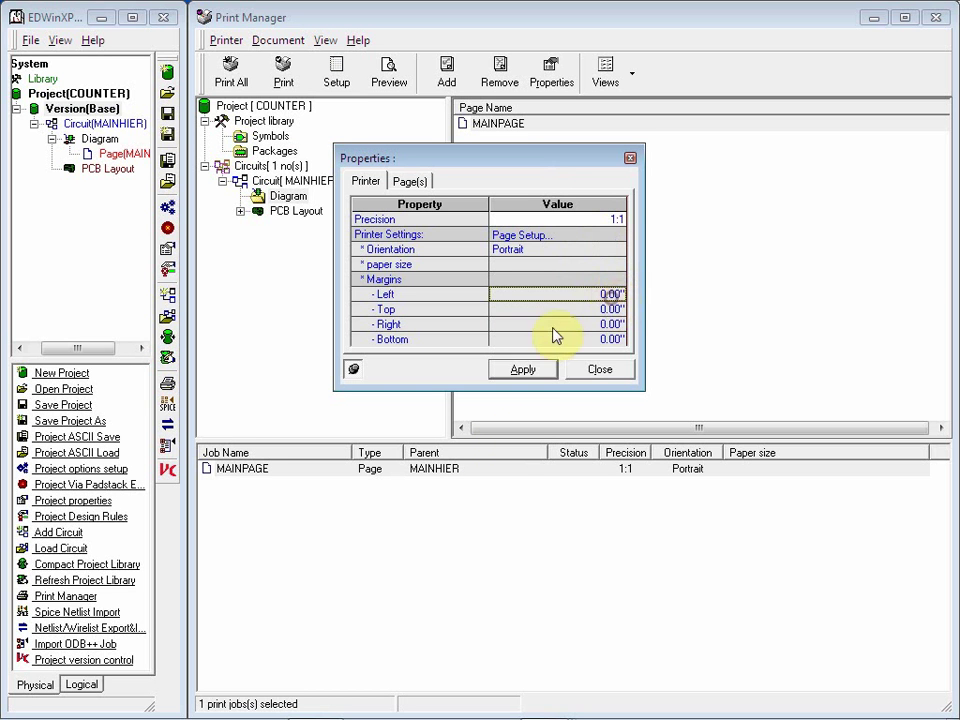
click(540, 367)
click(604, 370)
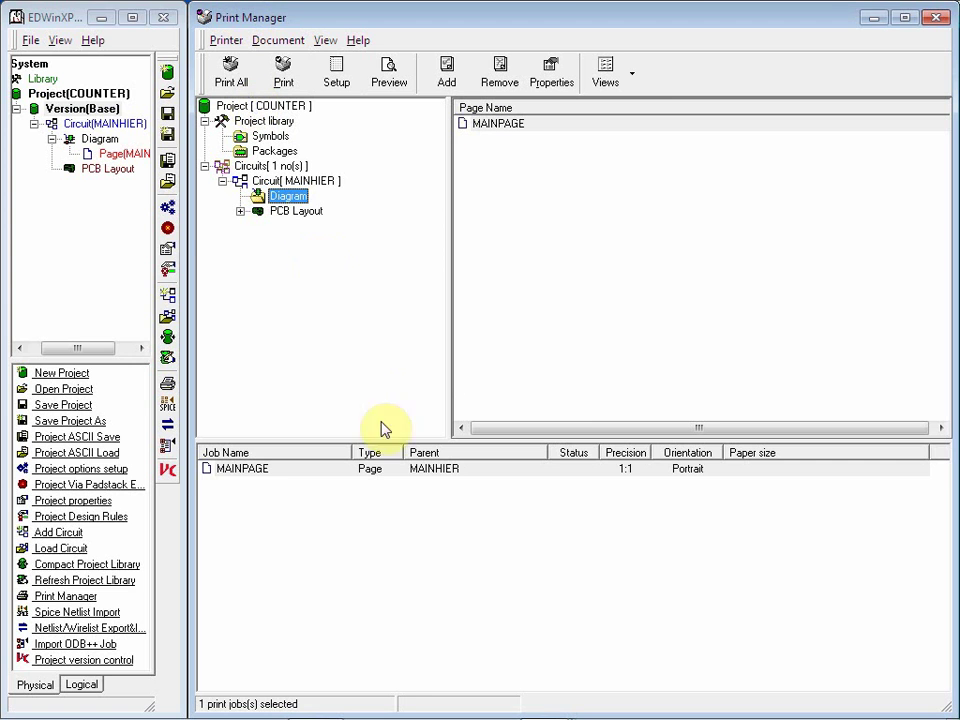
Print the MAINPAGE job to PDF, replacing the existing Print Manager Page _ 1.pdf on the Desktop.
click(373, 468)
click(276, 76)
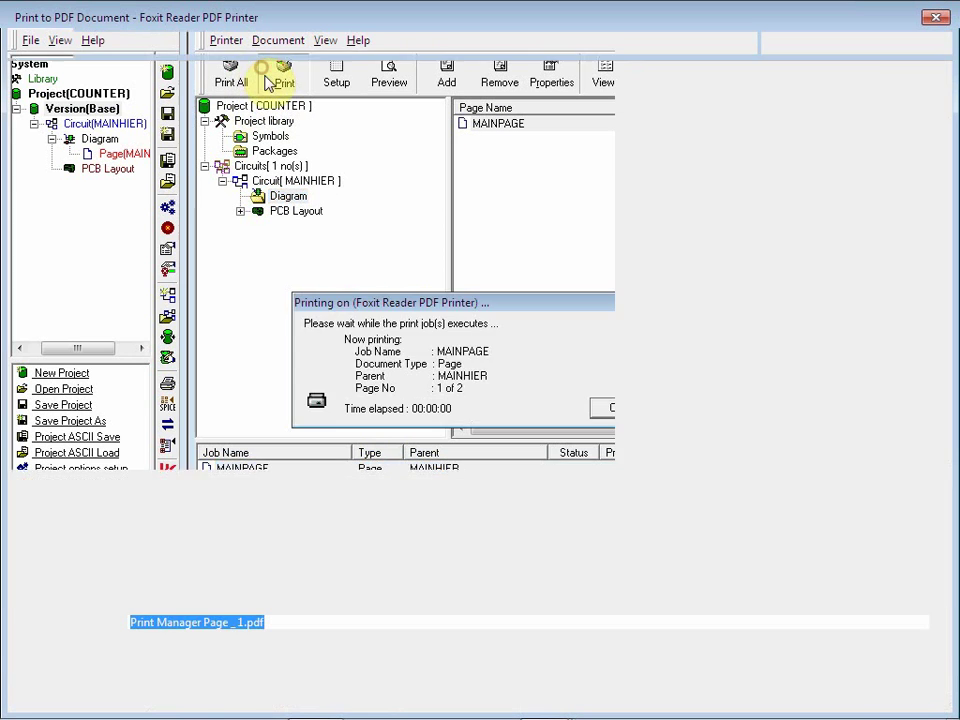
click(797, 690)
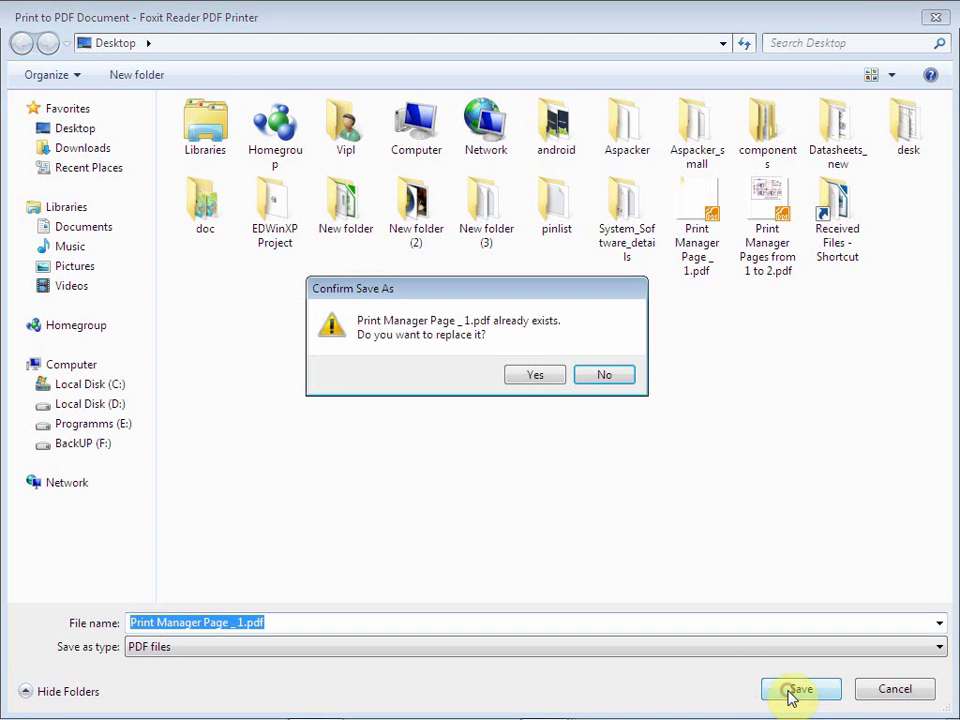
click(515, 374)
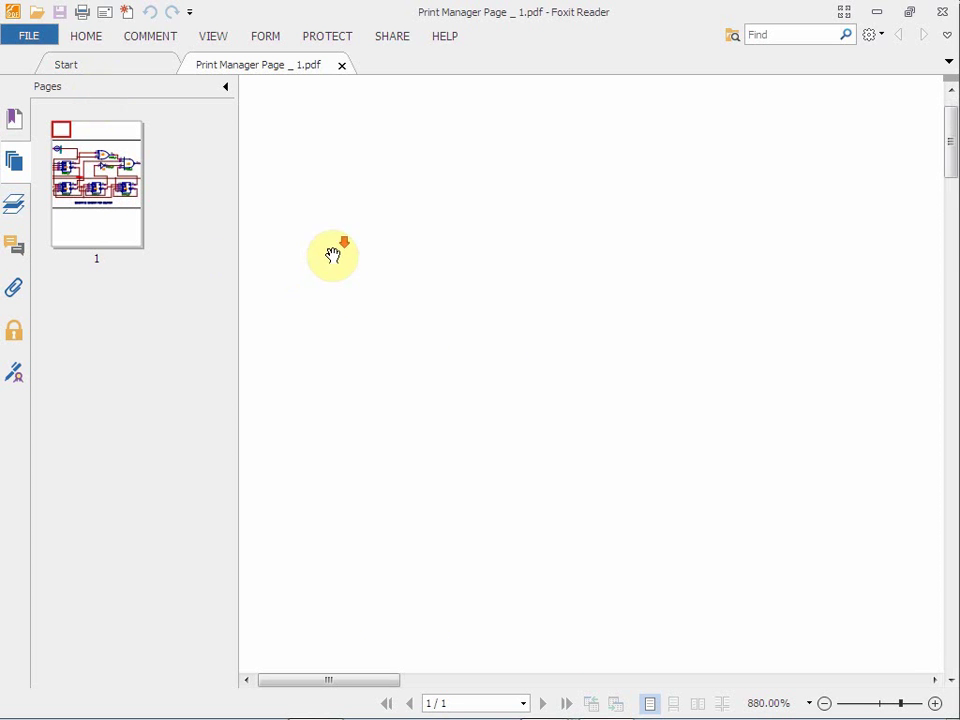
Zoom the PDF out to 140.80%, examine how the counter schematic fits the page, and close the PDF.
scroll(358, 332, down, 5)
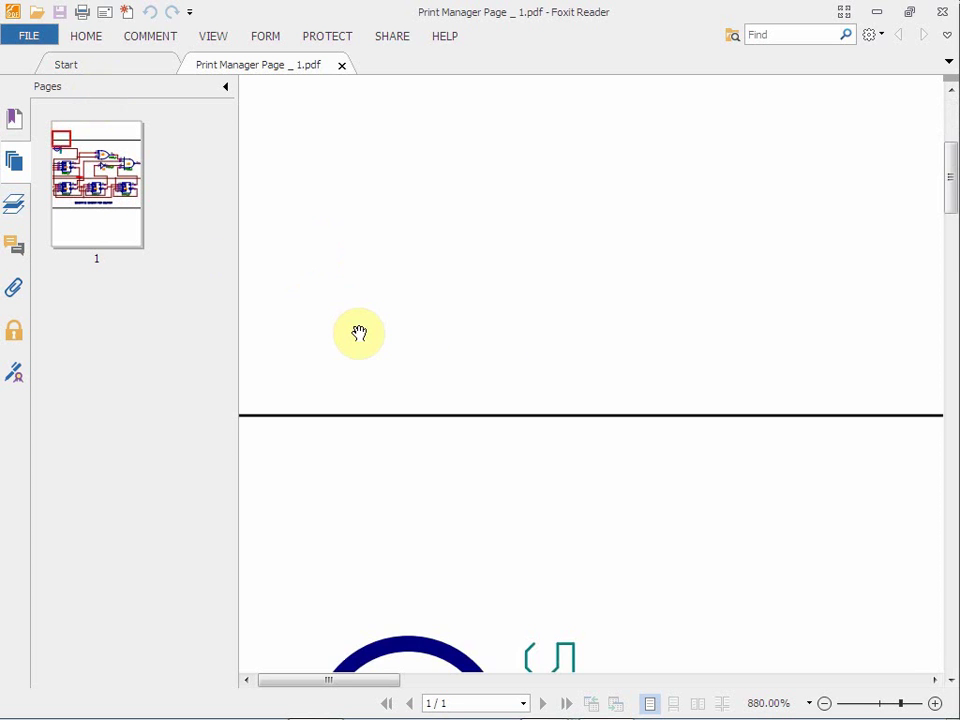
click(824, 704)
click(824, 704)
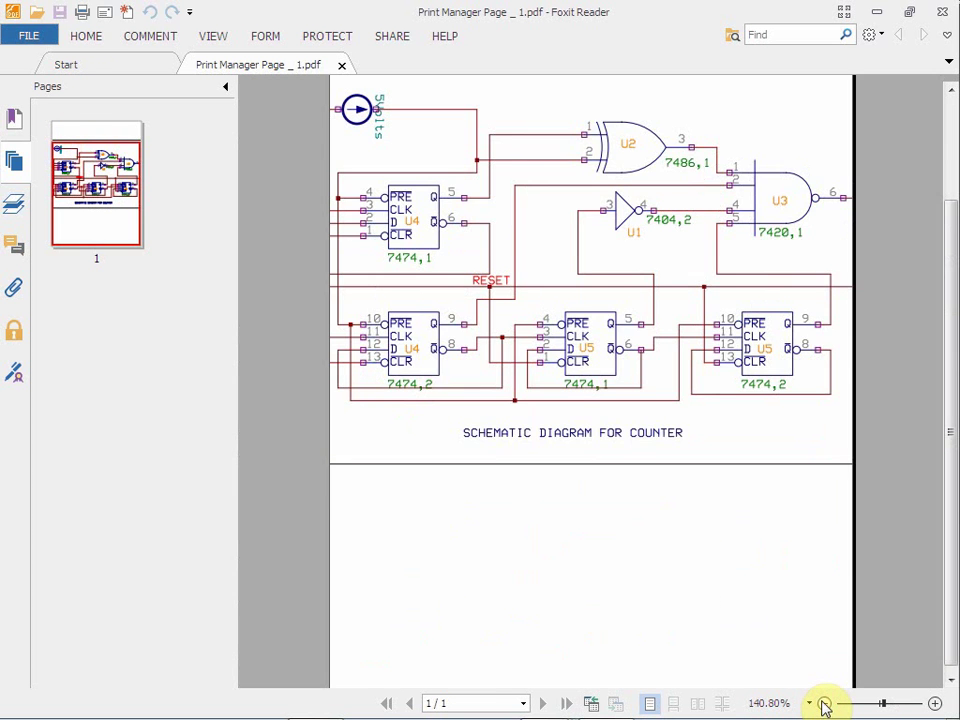
scroll(808, 490, up, 2)
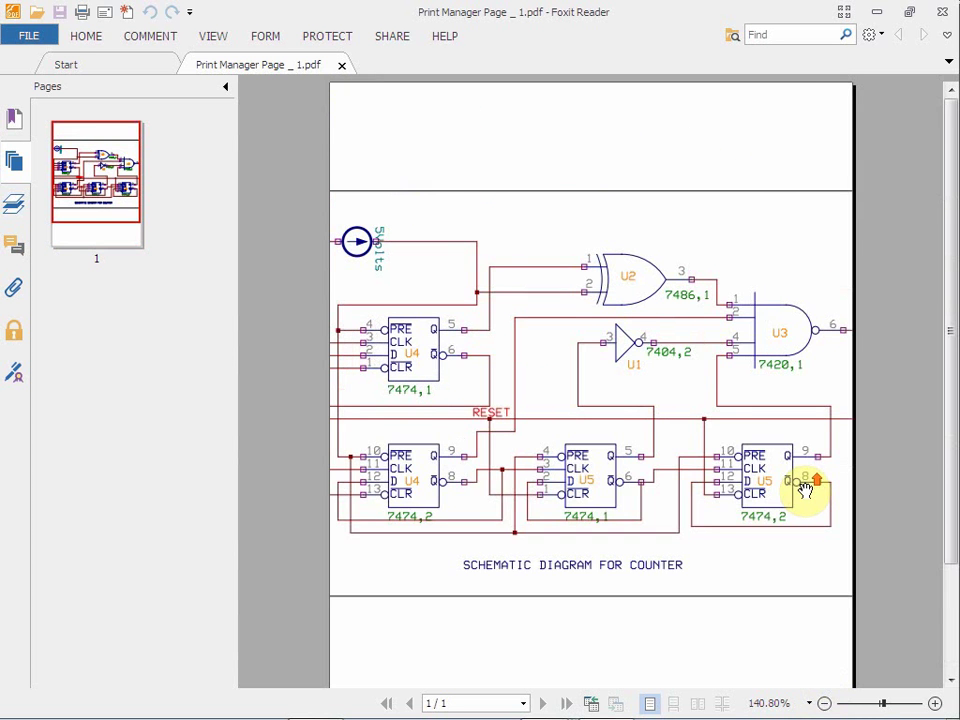
scroll(805, 490, down, 1)
scroll(805, 490, down, 1)
scroll(806, 489, up, 2)
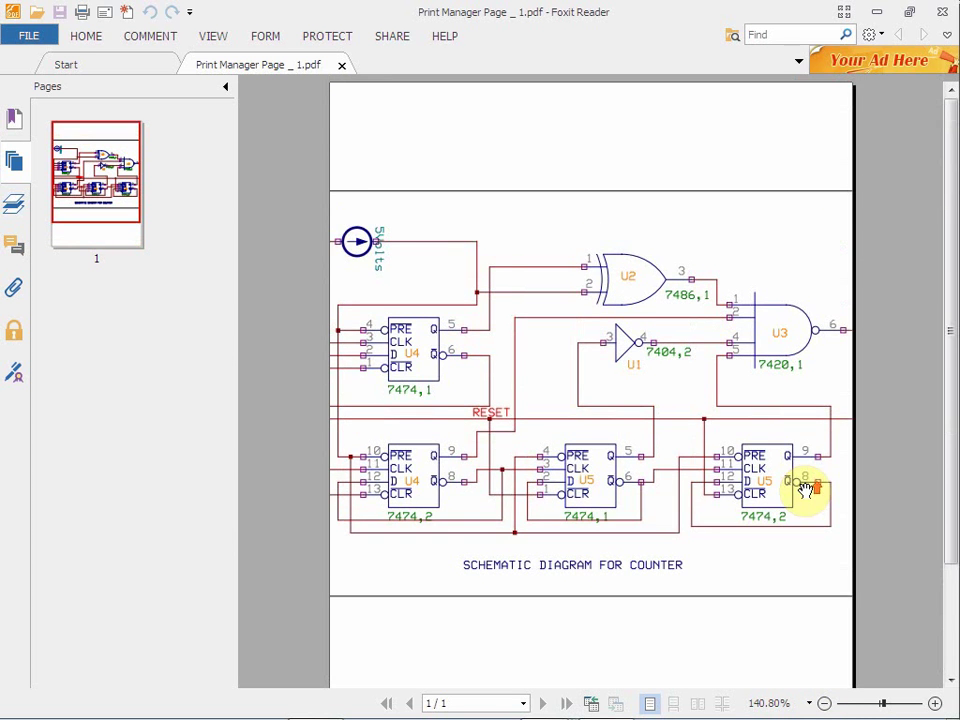
scroll(803, 487, down, 2)
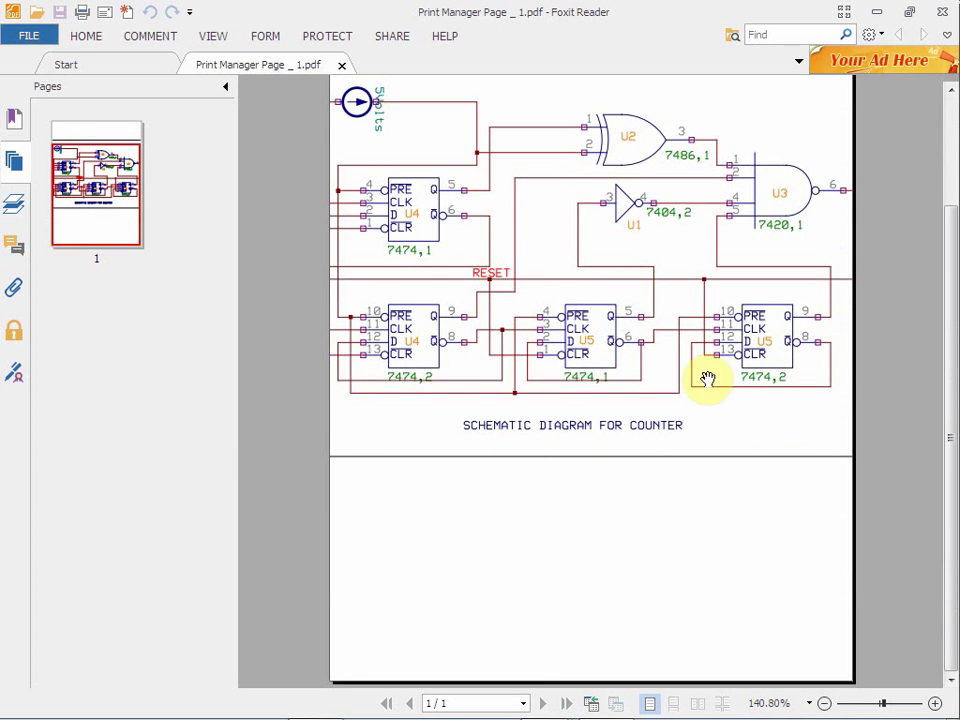
scroll(820, 392, up, 2)
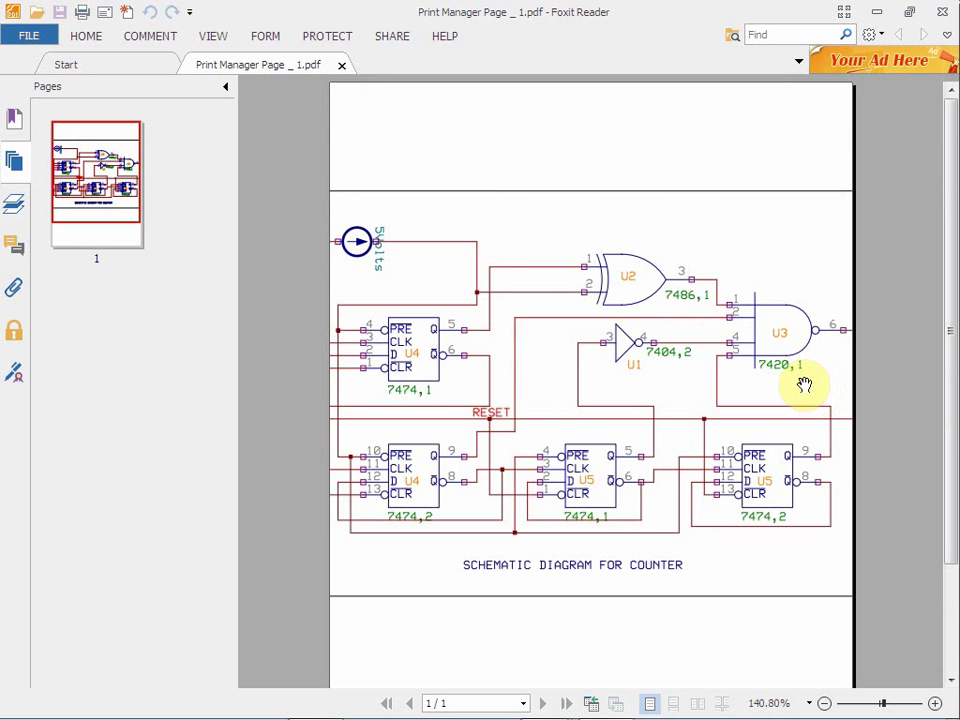
click(942, 11)
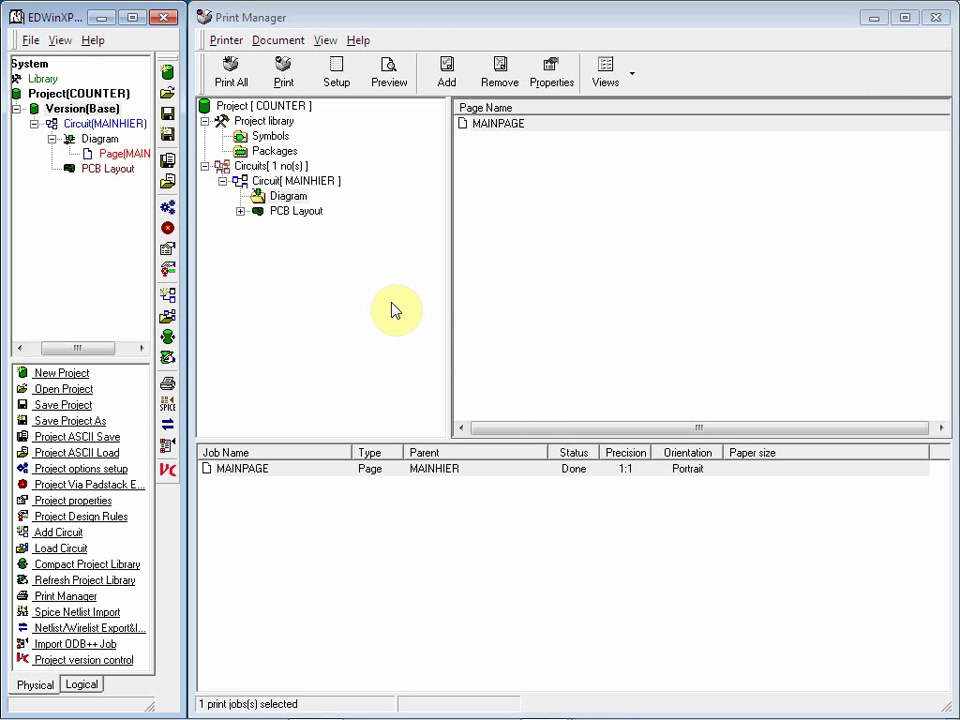
Add the COMP.LAYER board layer of the MAINHIER circuit's PCB layout to the print queue.
click(258, 211)
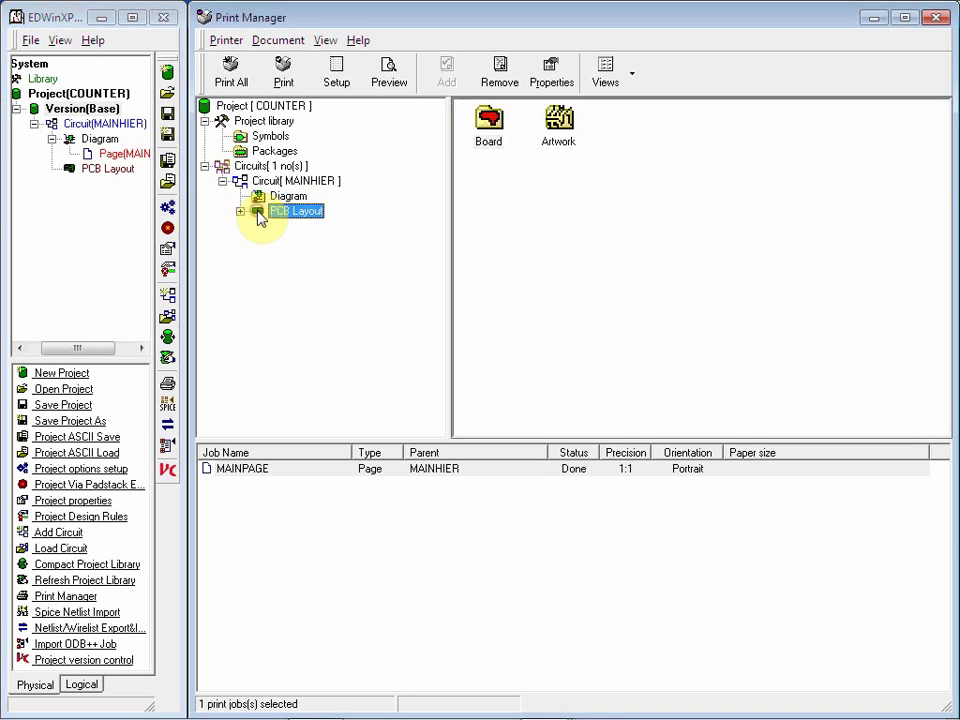
click(240, 211)
click(280, 228)
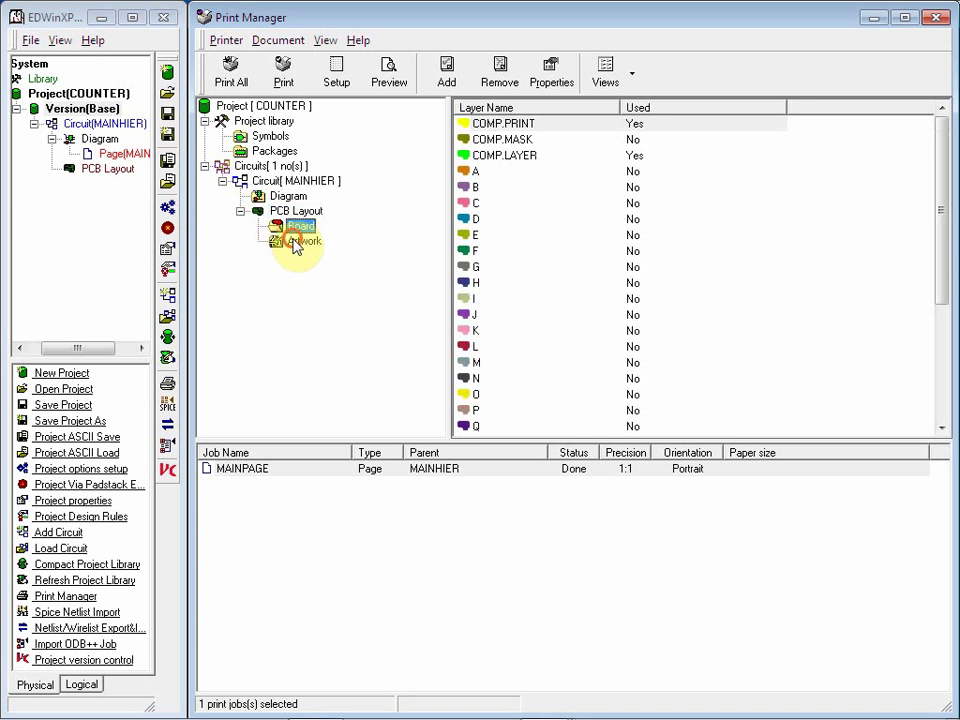
click(295, 243)
click(283, 229)
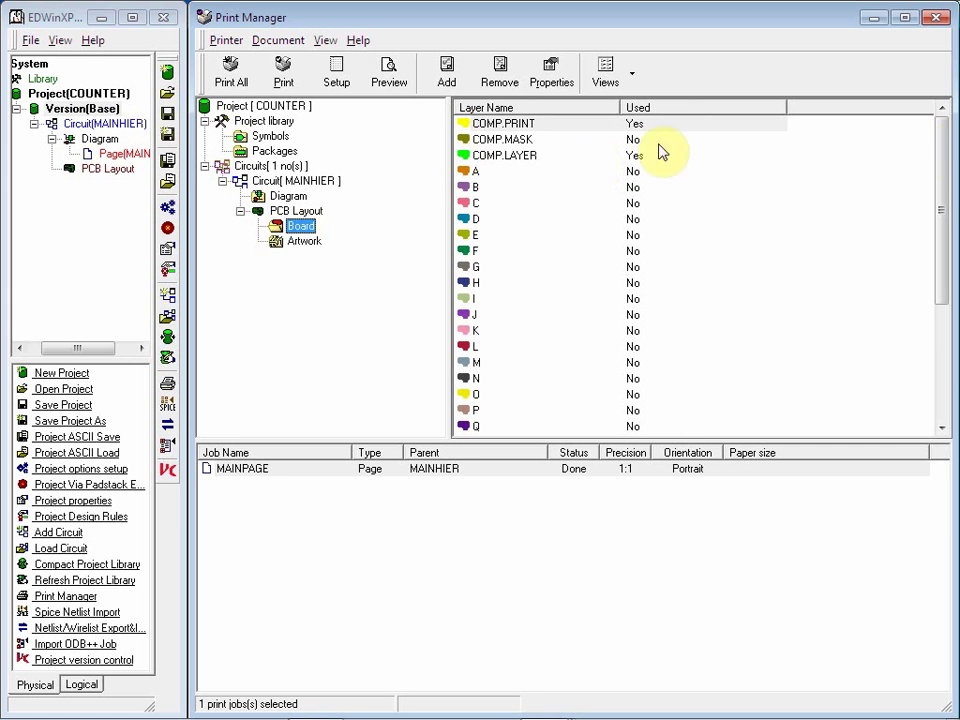
double_click(474, 158)
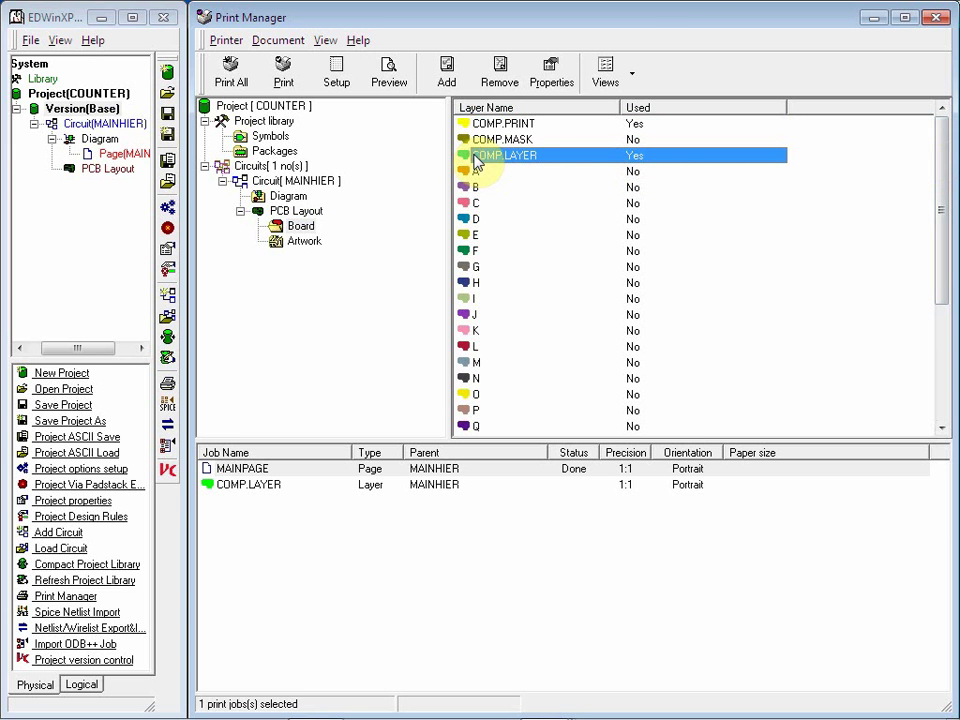
View the COMP.LAYER job's printer properties, widen the properties dialog and close it.
click(430, 485)
right_click(432, 486)
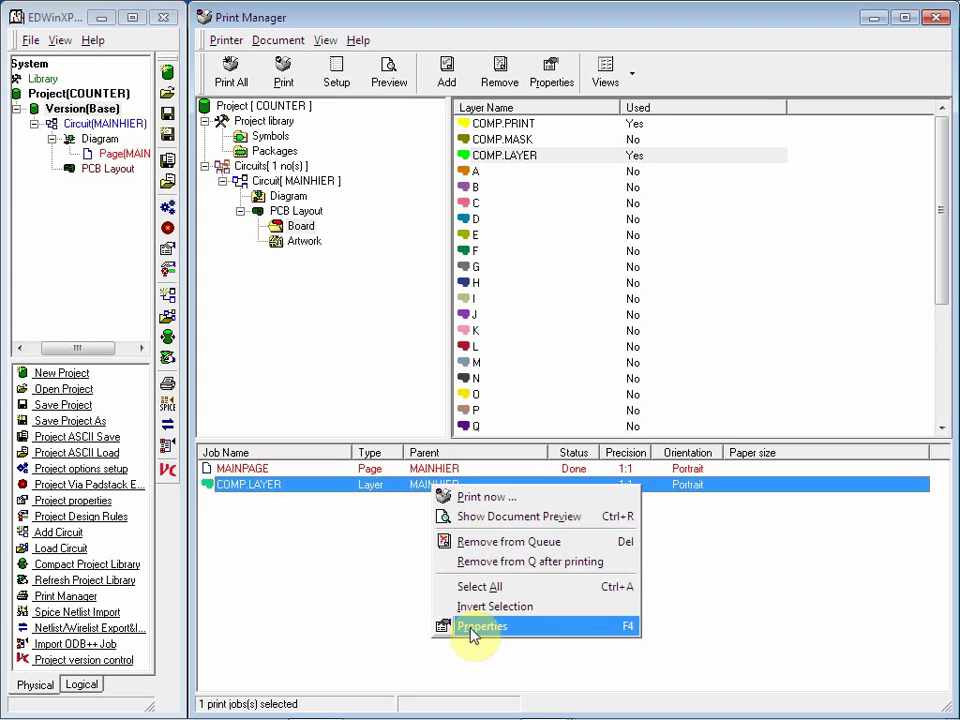
click(528, 630)
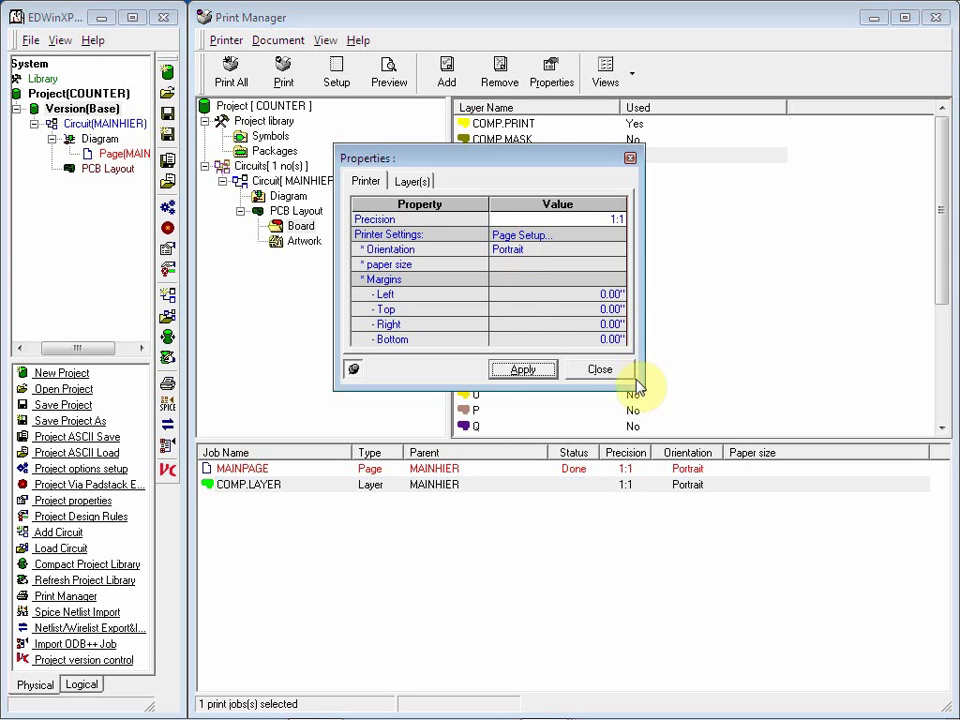
drag(640, 396, 700, 388)
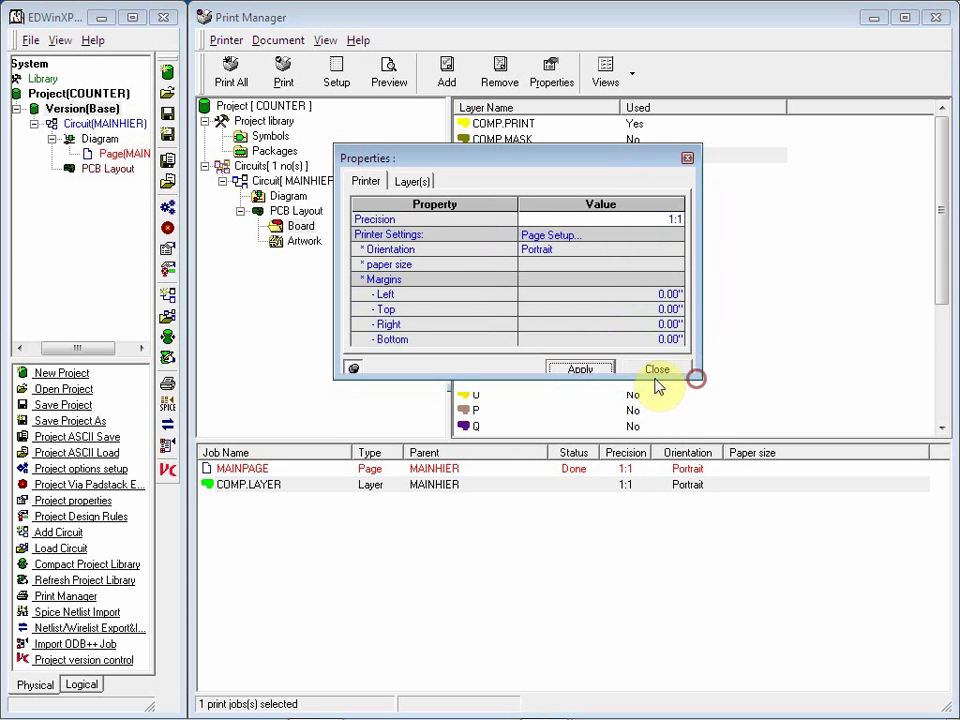
click(656, 369)
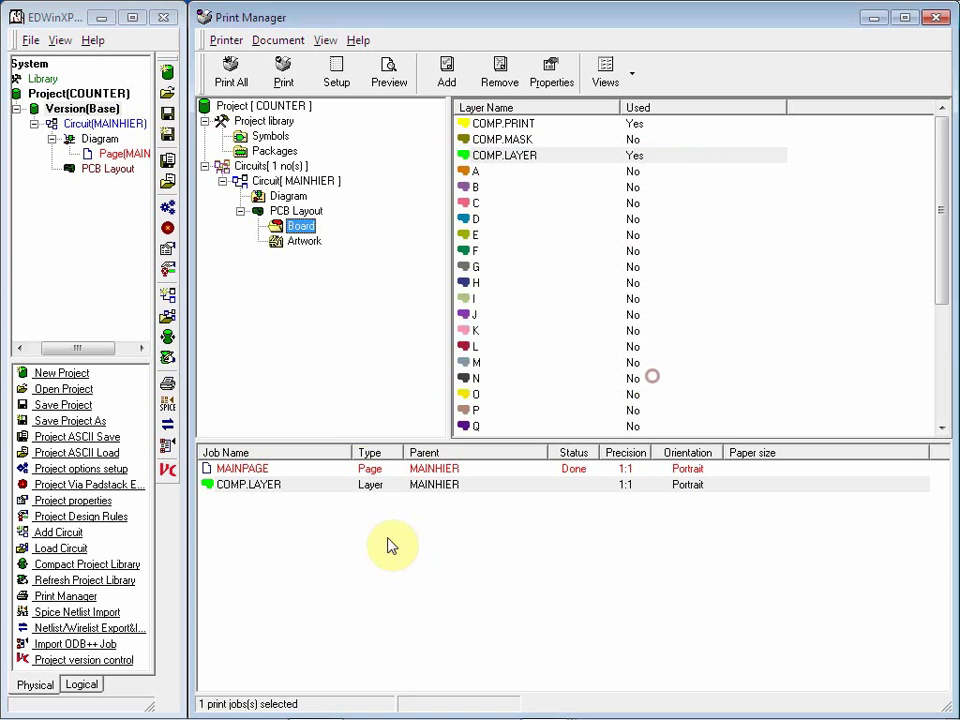
Reopen the COMP.LAYER job's properties twice, check the printer settings and close them again.
right_click(354, 486)
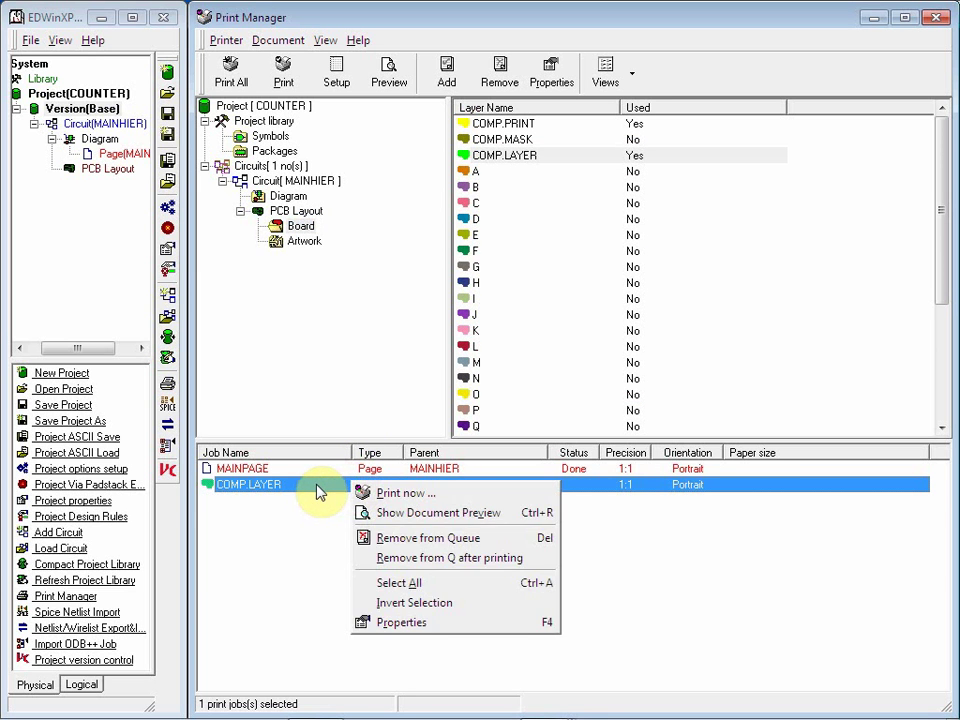
click(320, 495)
right_click(316, 490)
click(377, 622)
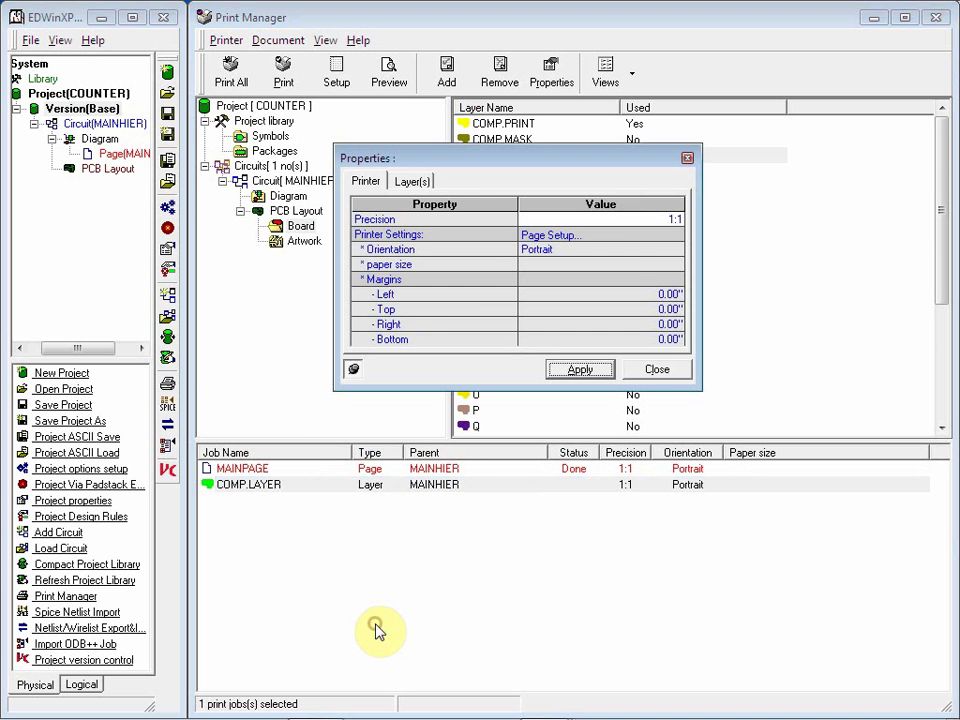
click(650, 377)
click(545, 80)
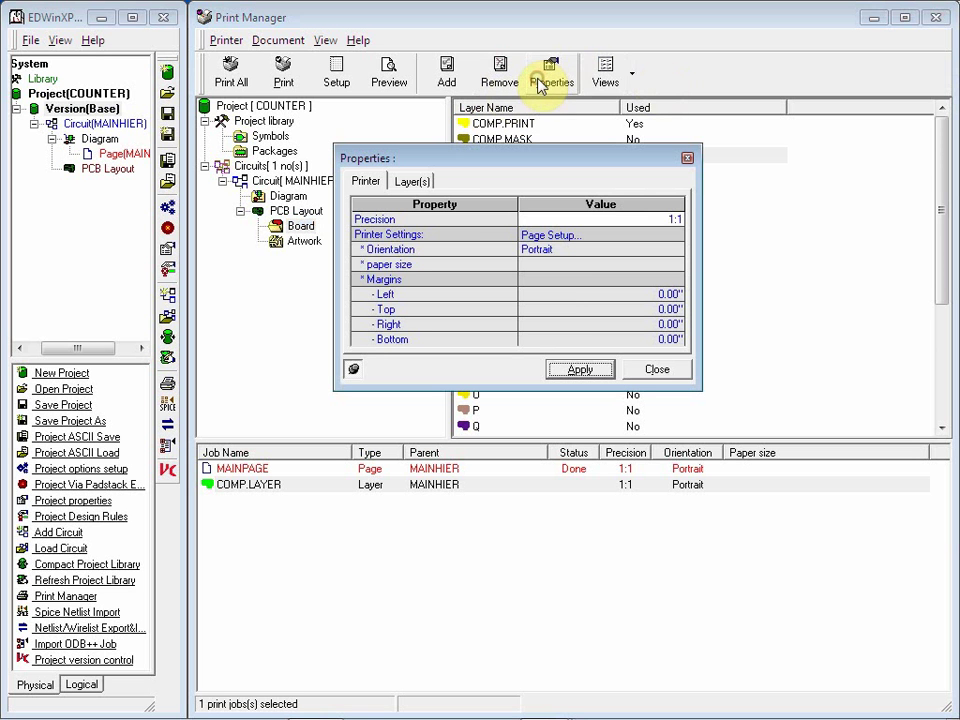
click(656, 370)
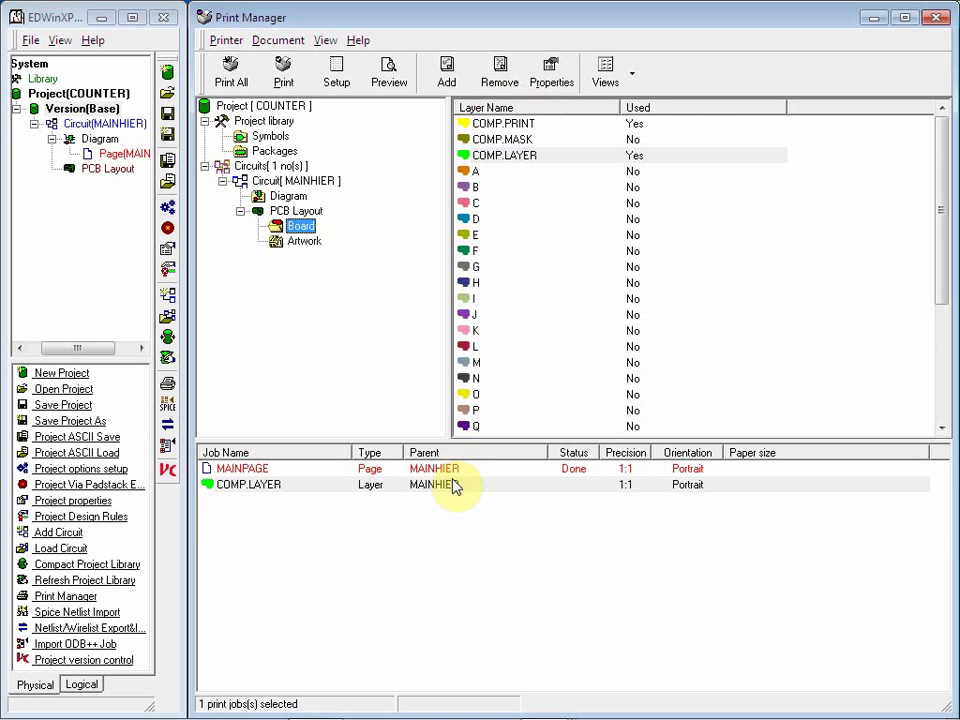
Enable the COMP.LAYER job's layer options except Ratsnest and Monochrome, apply the settings and close the properties.
right_click(452, 486)
click(527, 627)
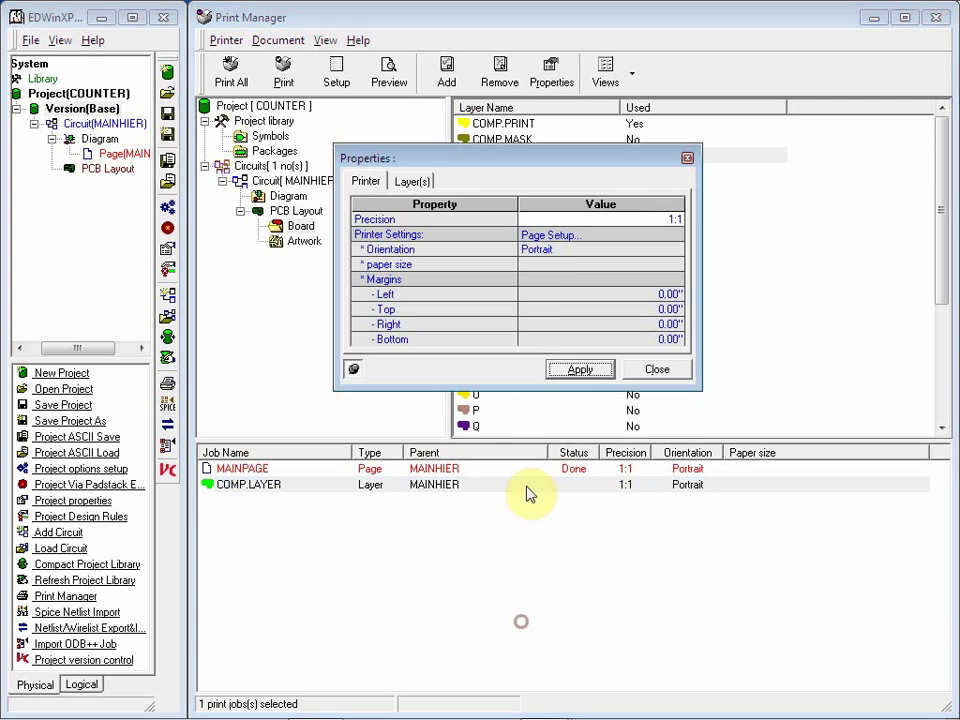
click(420, 182)
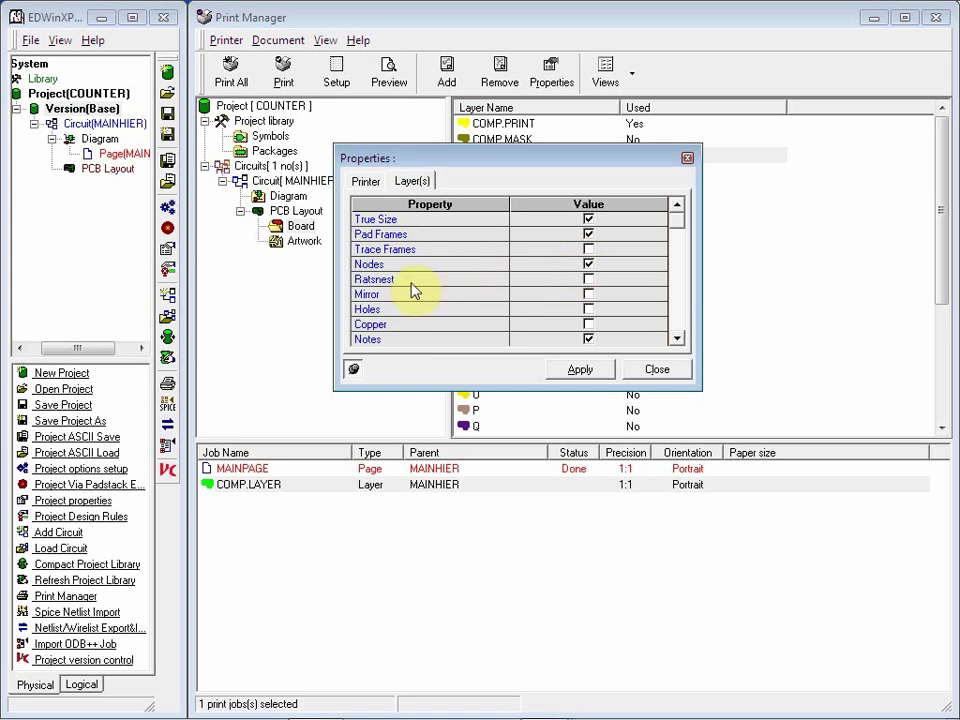
click(678, 338)
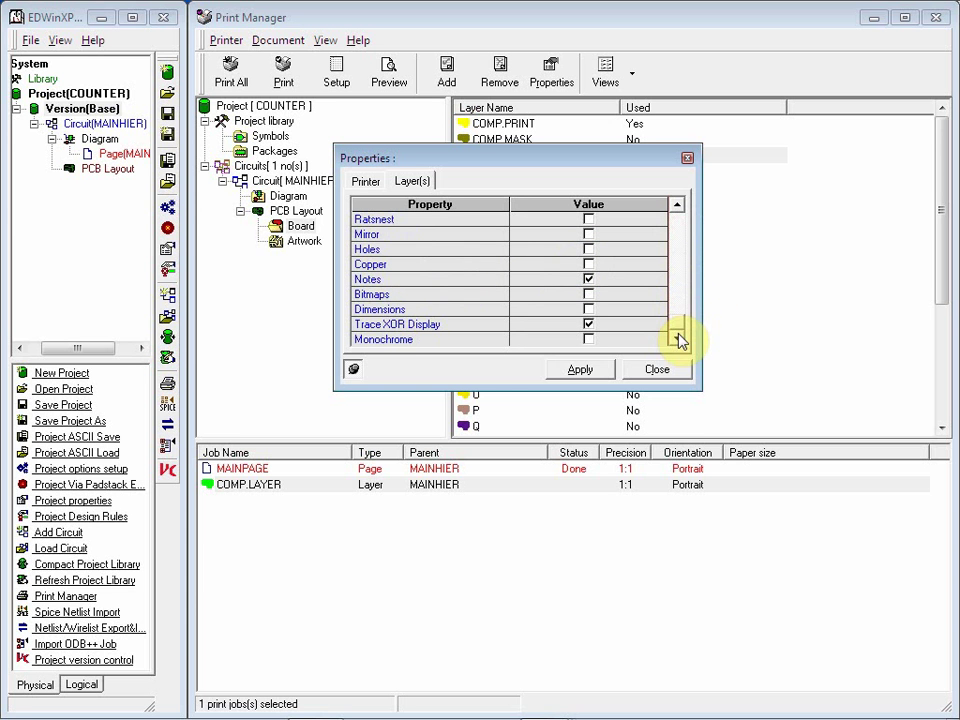
click(607, 325)
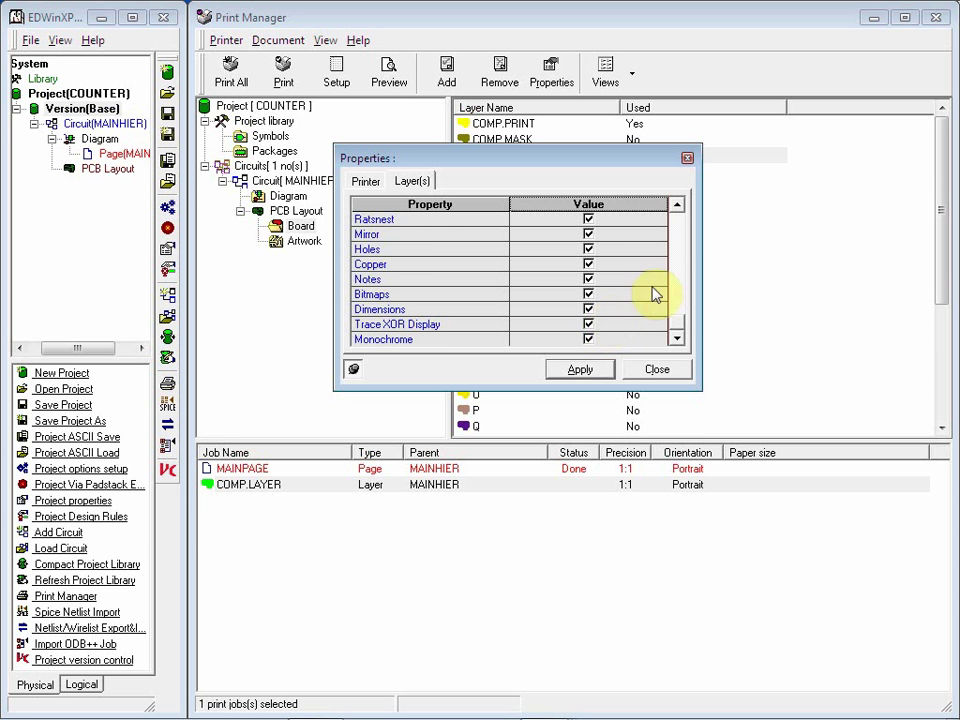
mouse_move(681, 317)
mouse_down()
mouse_move(681, 268)
mouse_move(652, 327)
mouse_move(679, 310)
mouse_move(677, 279)
mouse_up()
click(588, 340)
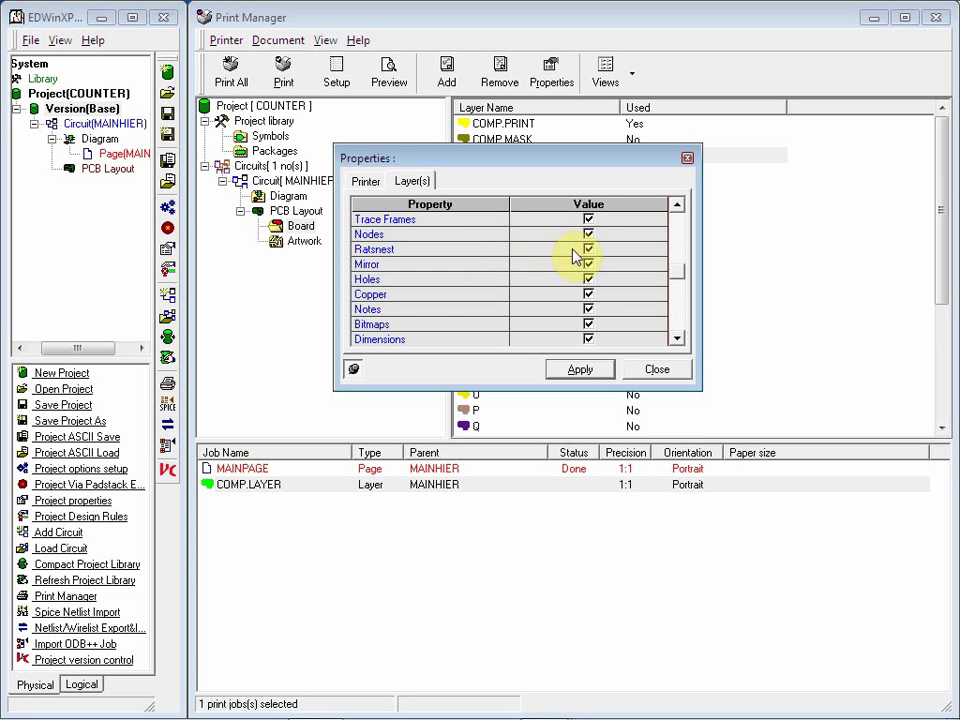
click(586, 369)
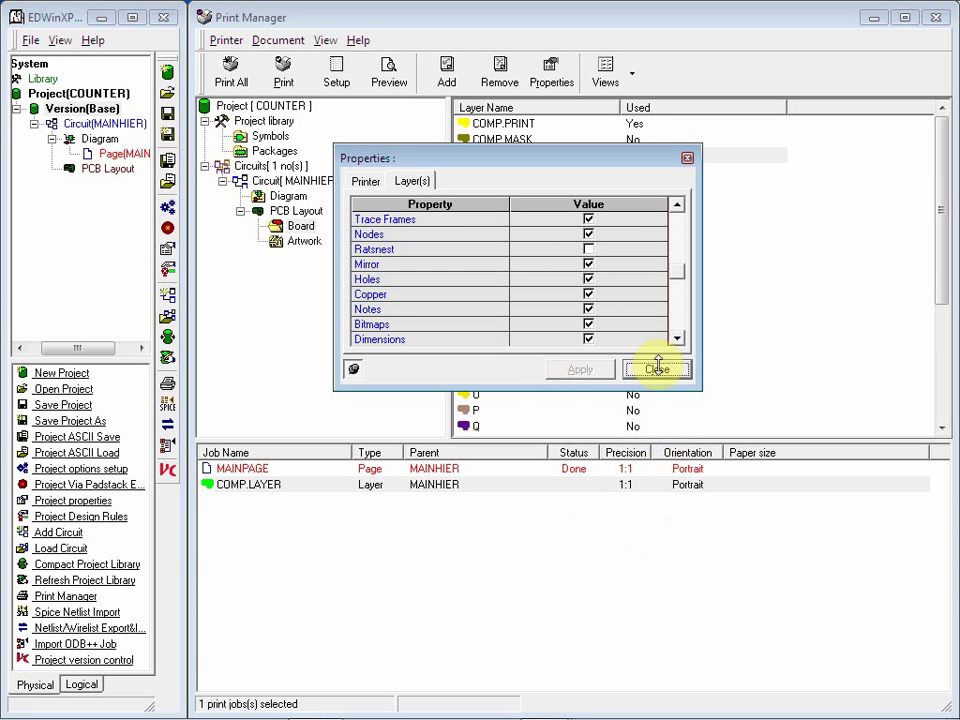
click(656, 369)
Print the COMP.LAYER job to Print Manager Page _ 1.pdf on the Desktop, replacing the existing file.
right_click(243, 485)
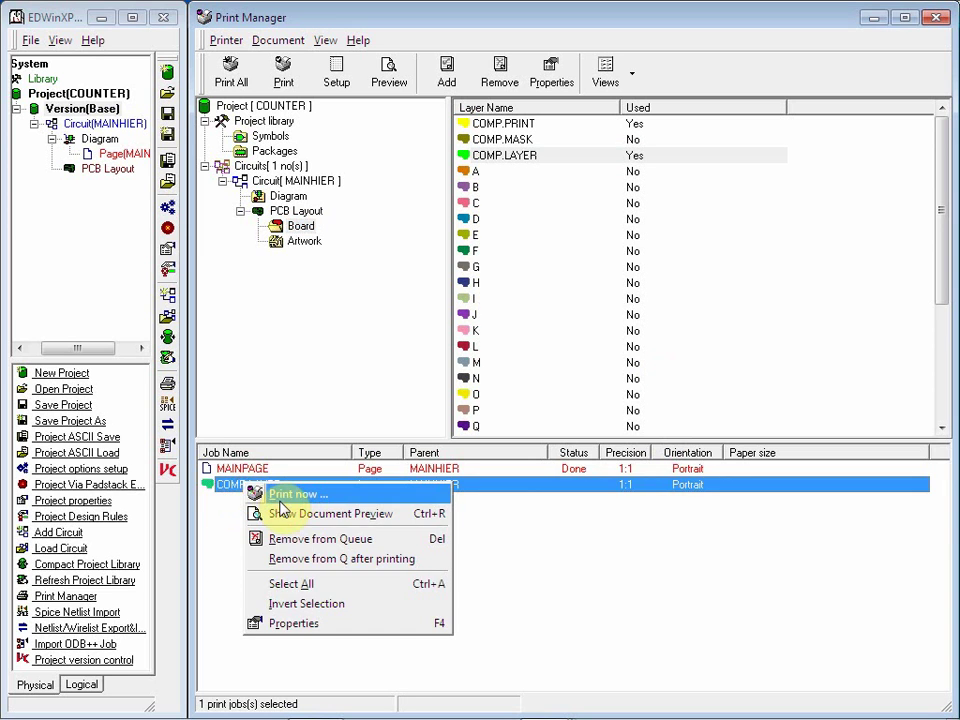
click(280, 493)
click(772, 704)
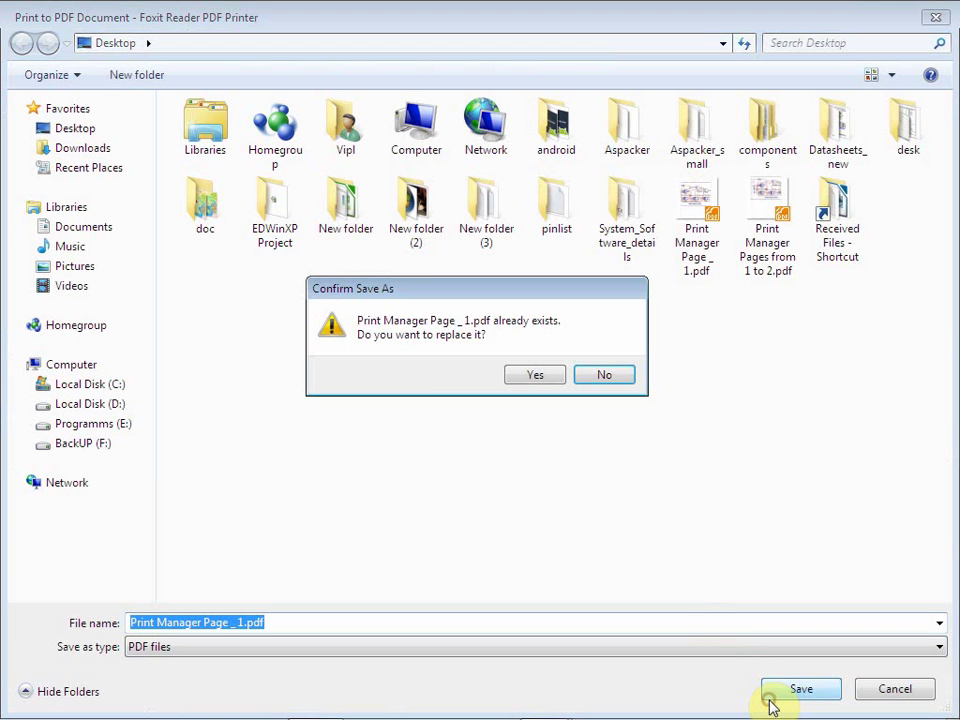
click(538, 379)
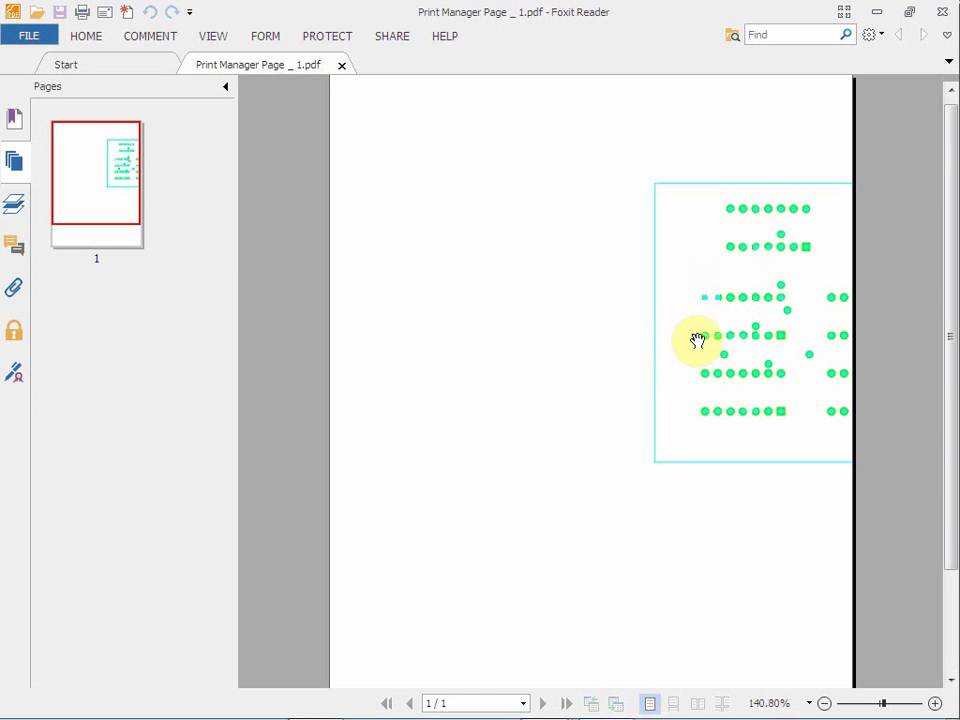
Zoom the PDF out to 73.32%, examine how the board layer fits the page, and close the PDF.
scroll(789, 101, down, 3)
scroll(795, 281, up, 3)
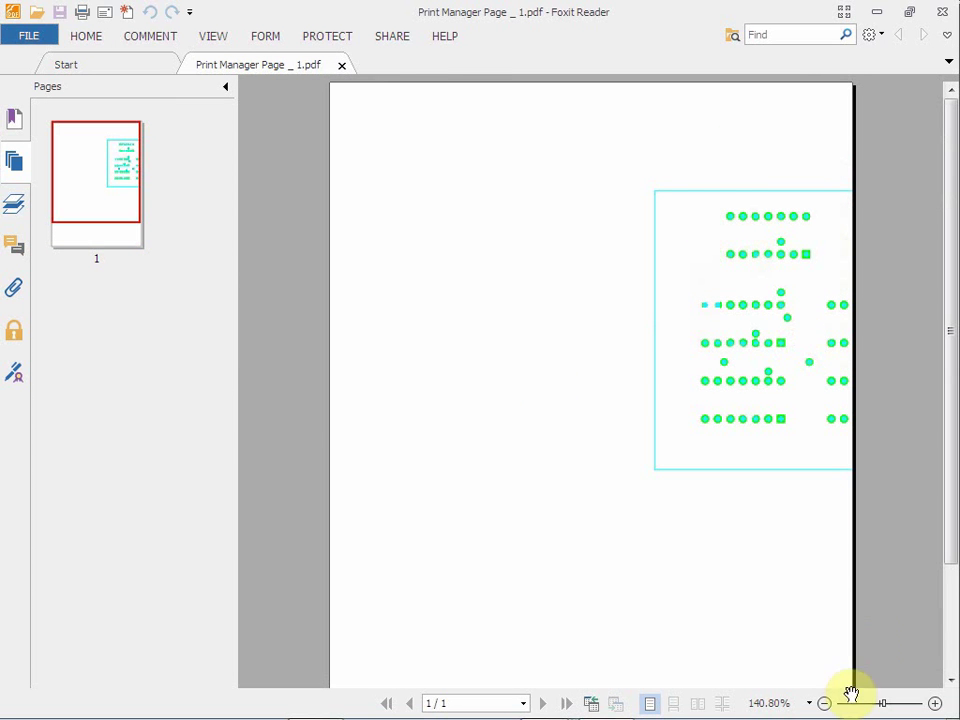
click(824, 703)
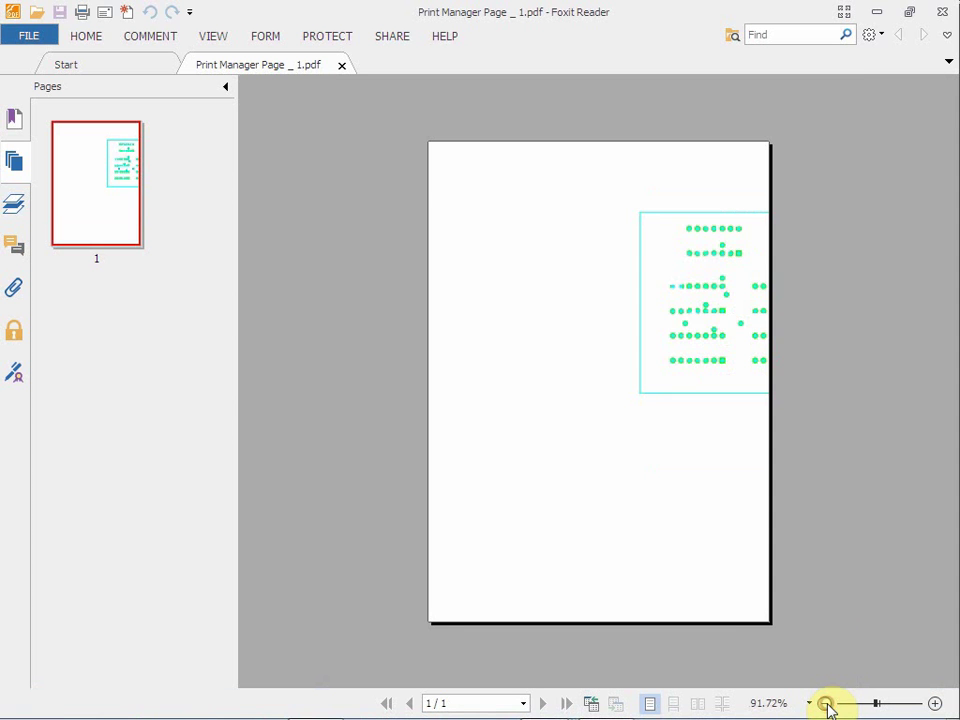
click(824, 703)
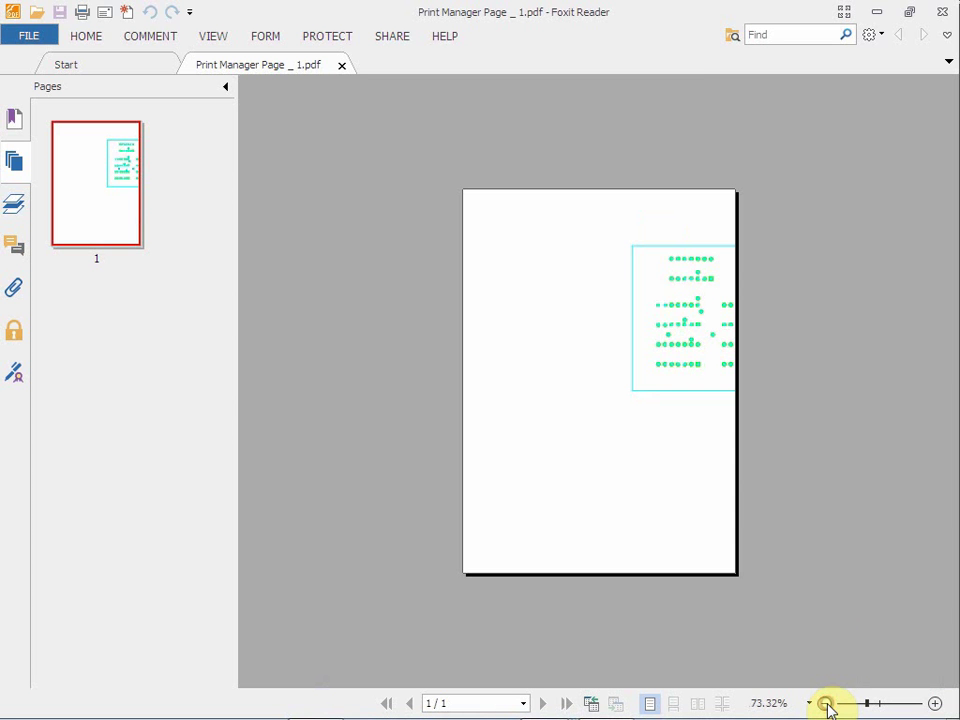
click(942, 18)
Set the COMP.LAYER job's print precision to (Fit Page), apply it and close the properties.
right_click(402, 486)
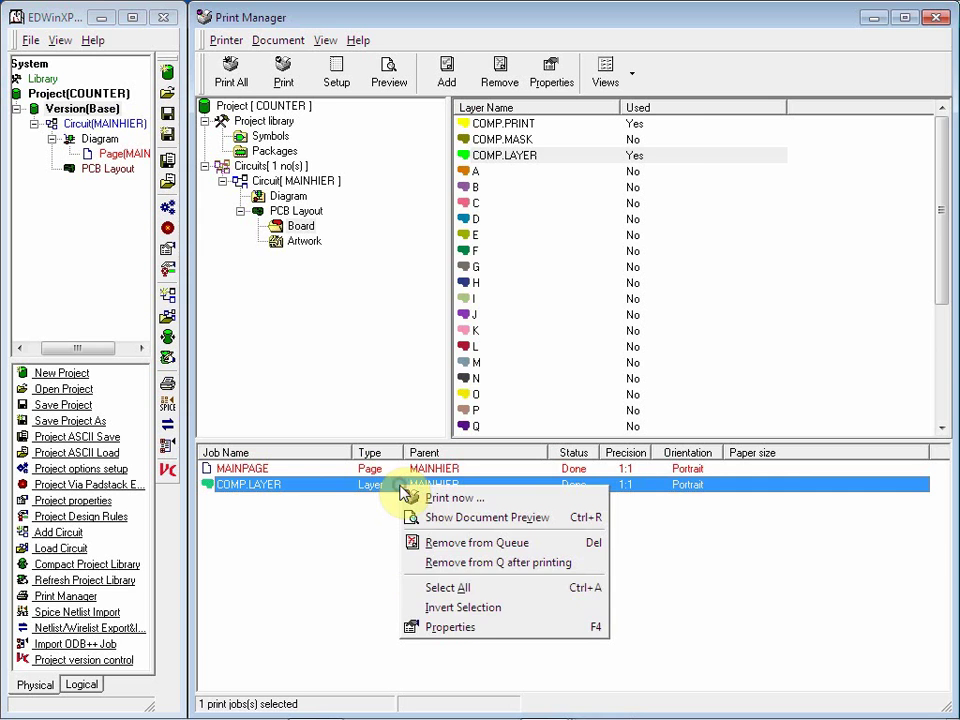
click(435, 626)
click(367, 181)
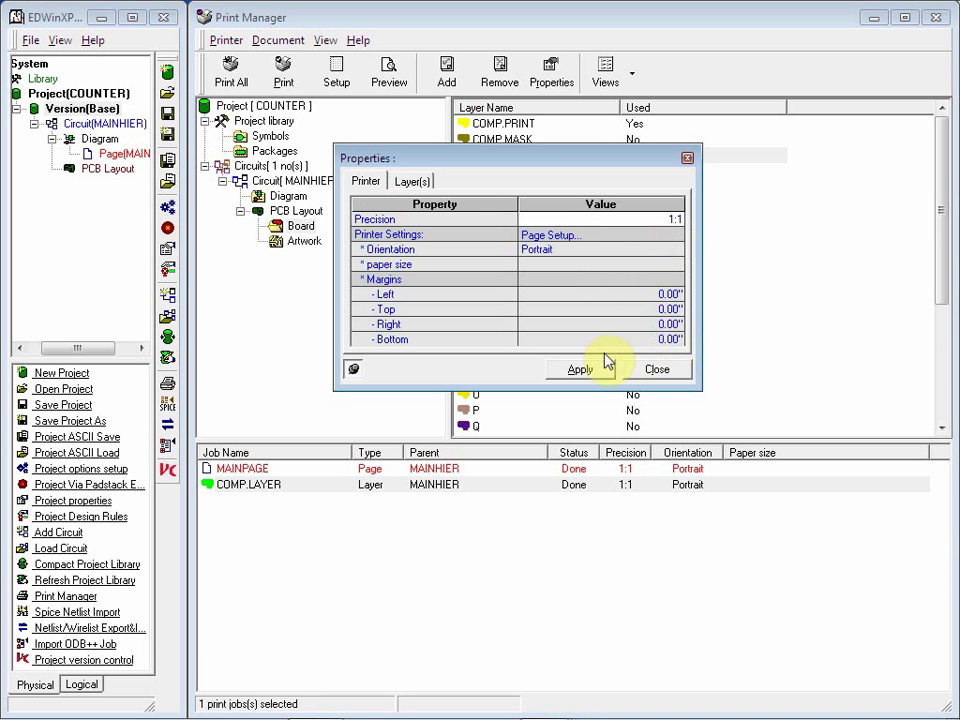
click(662, 219)
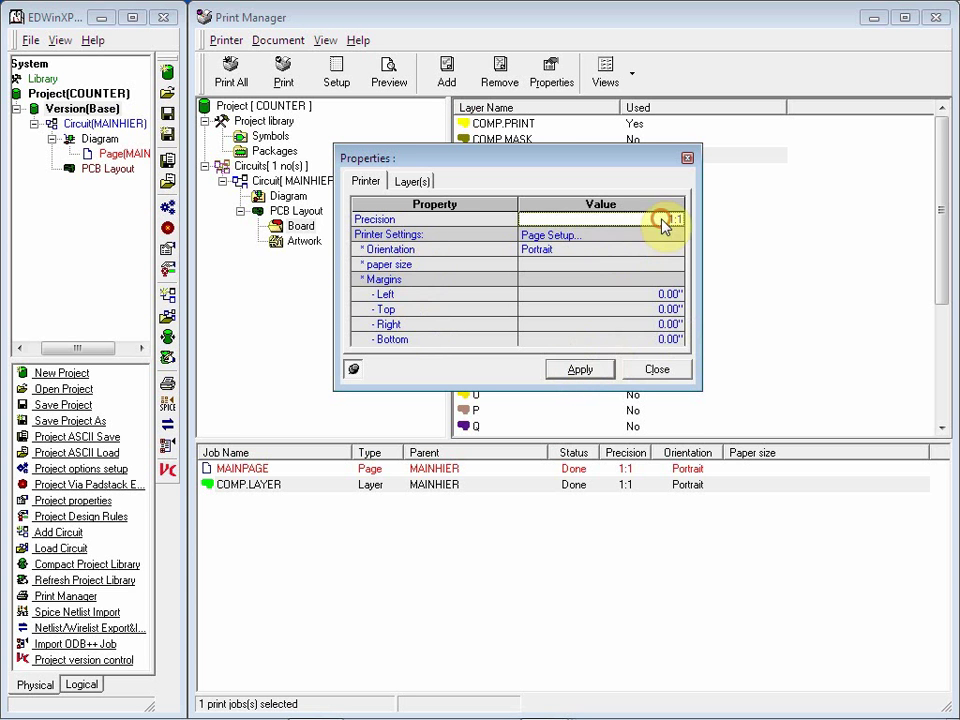
click(677, 222)
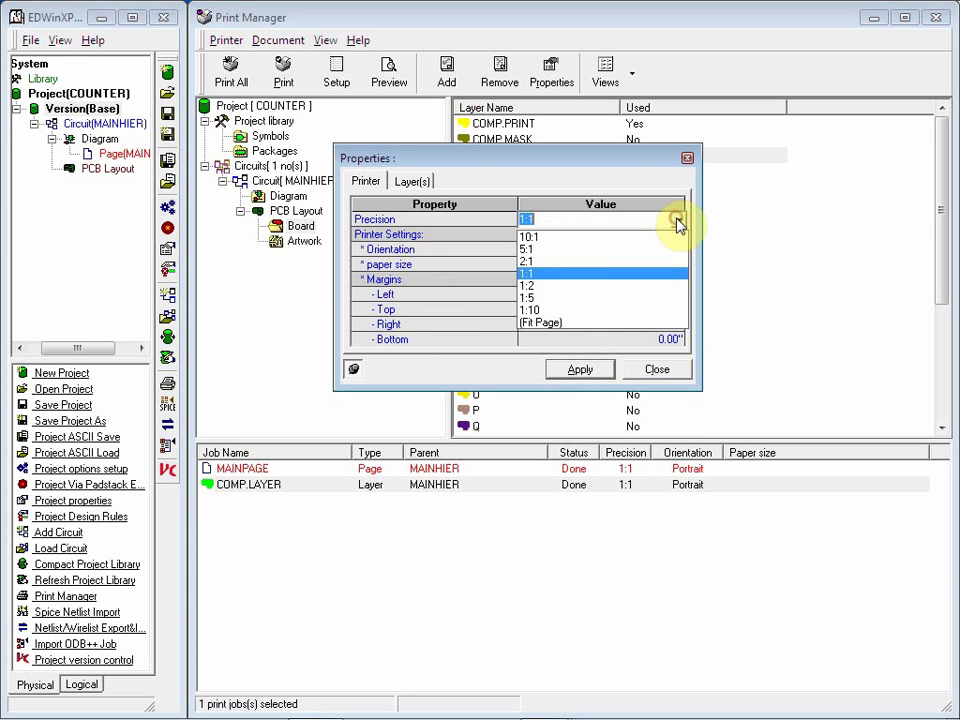
click(561, 323)
click(576, 370)
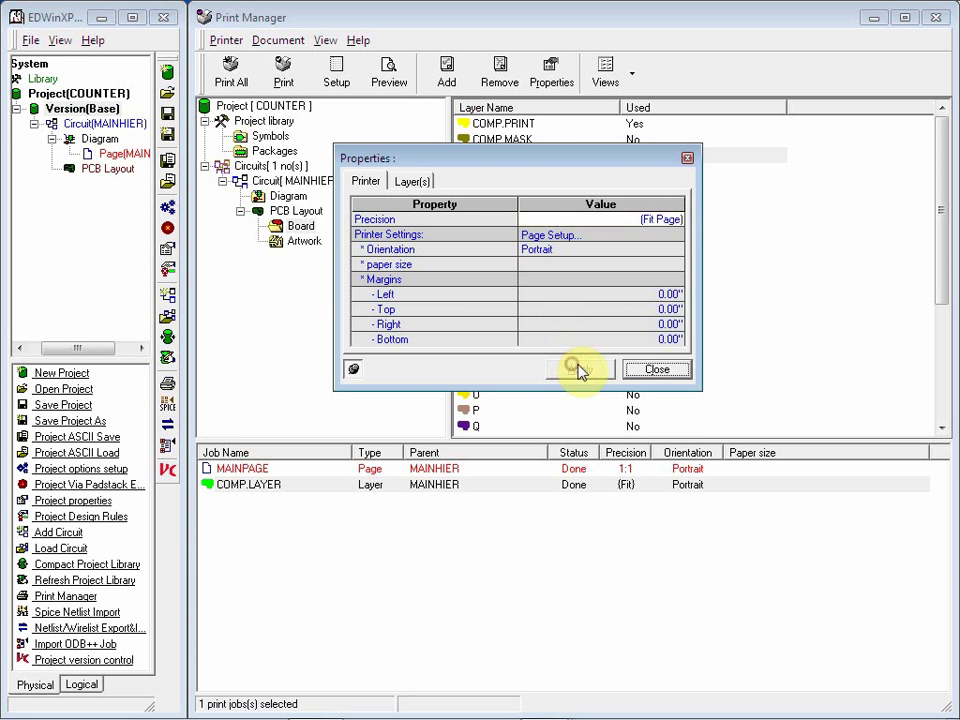
click(668, 369)
Print the fit-to-page COMP.LAYER job over Print Manager Page _ 1.pdf, check the output and close the PDF.
right_click(418, 485)
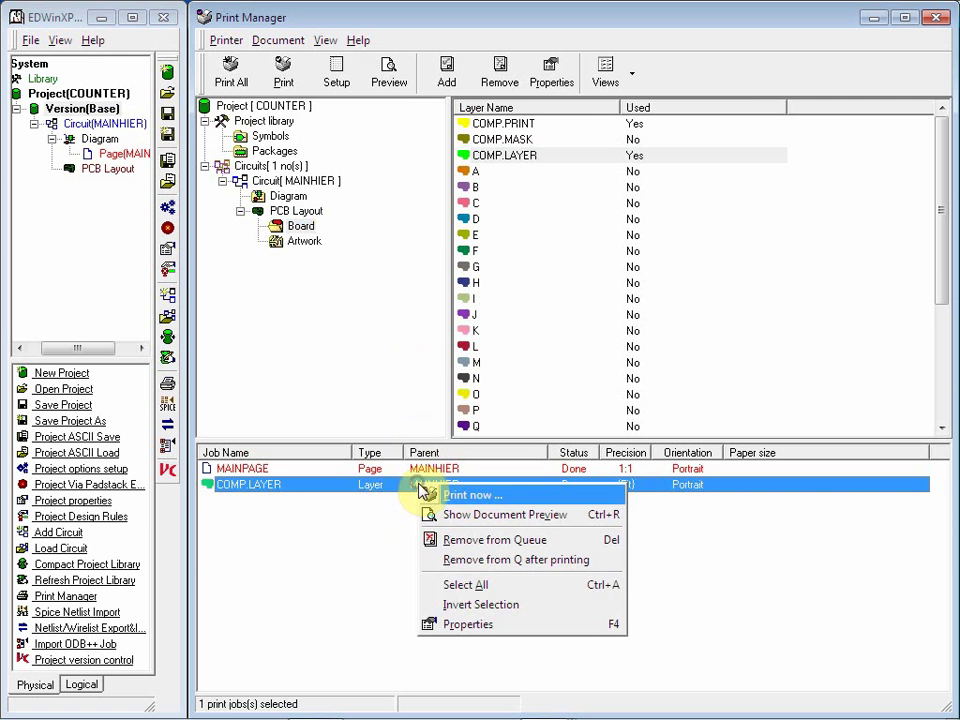
click(467, 495)
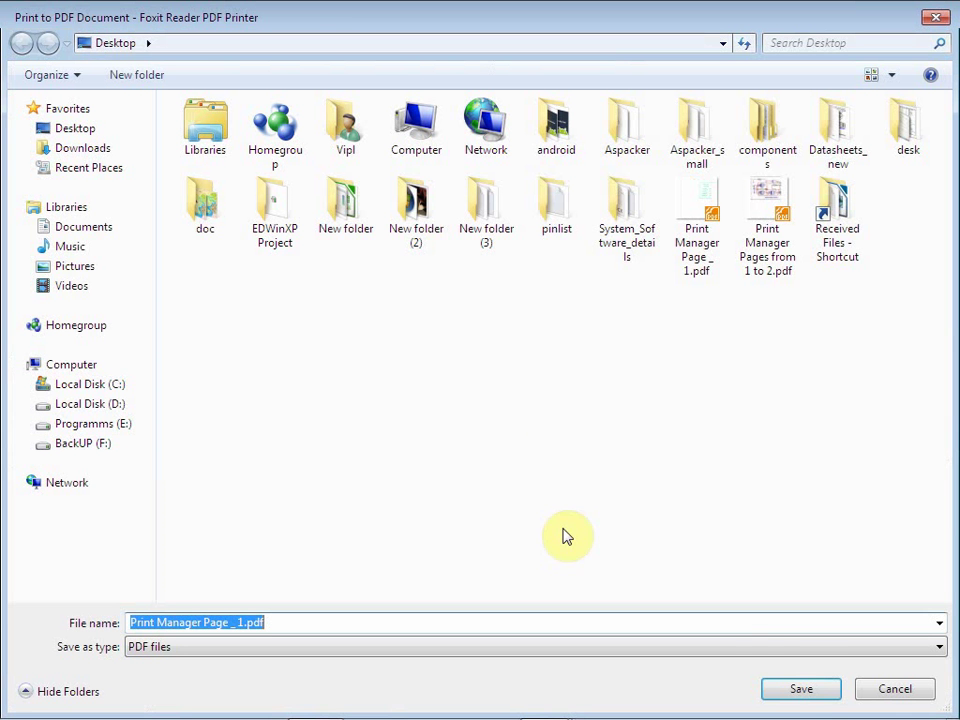
click(795, 689)
click(534, 374)
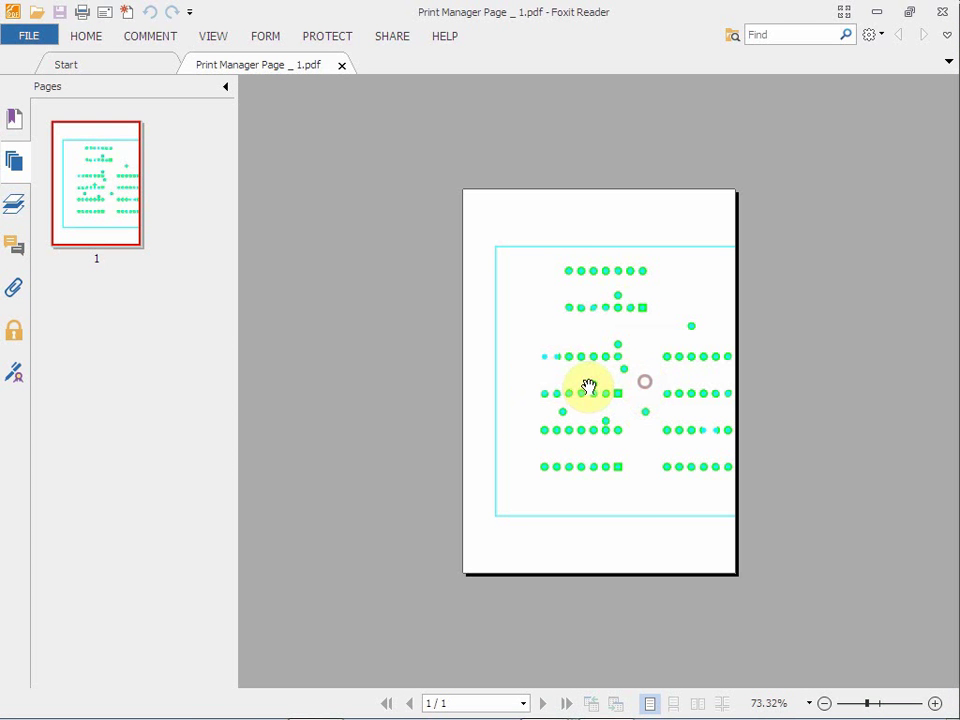
click(942, 12)
click(942, 12)
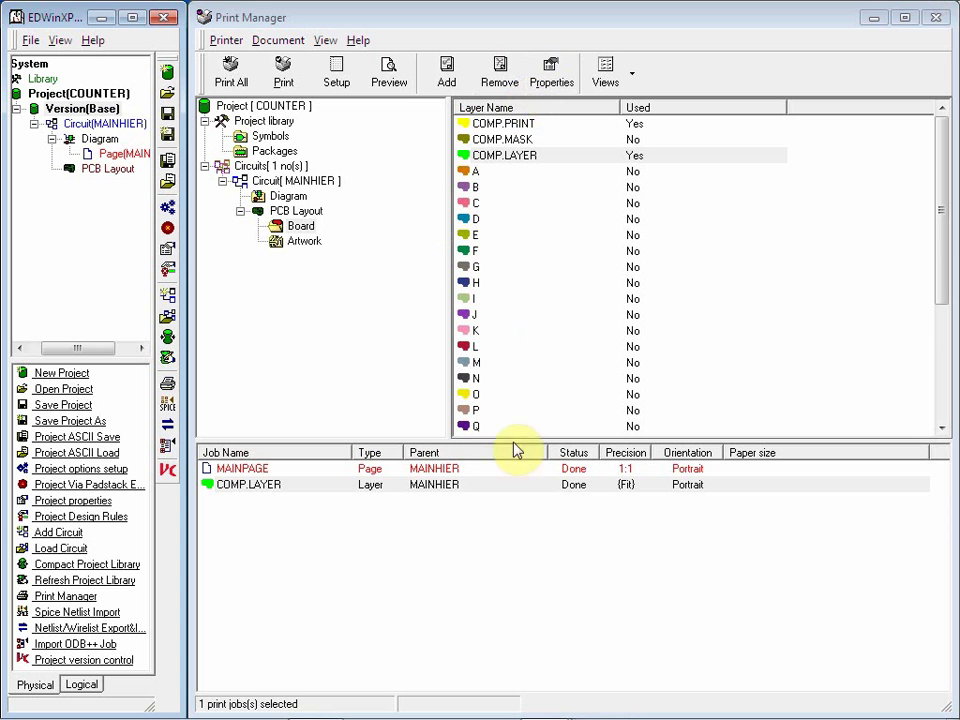
Enable Ratsnest in the COMP.LAYER job's layer options and apply it, rechecking and reapplying the layer settings once.
right_click(450, 490)
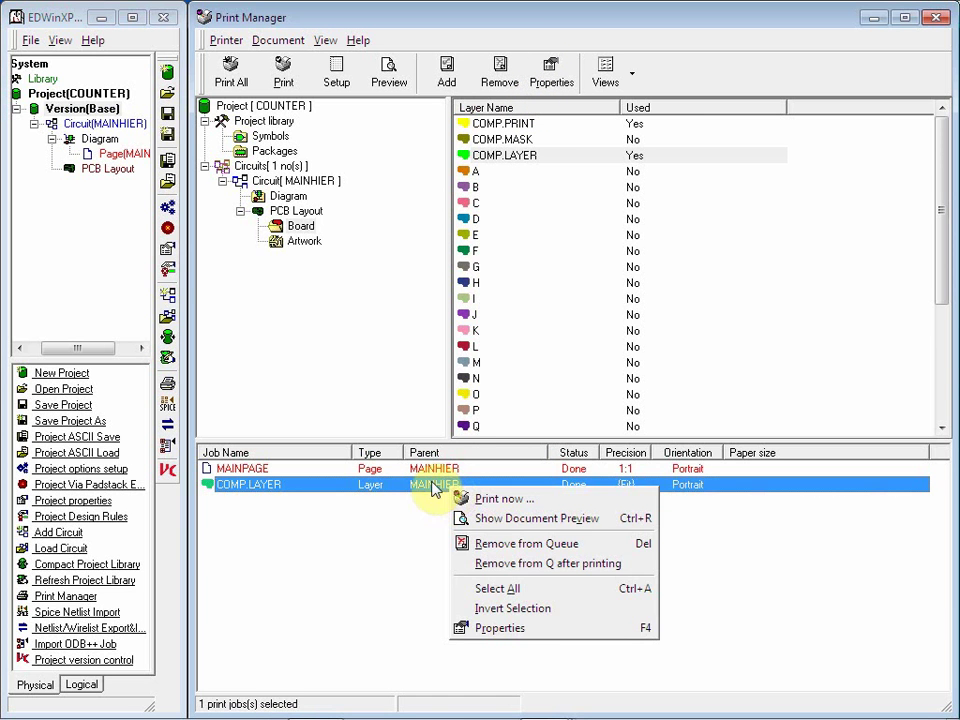
click(538, 627)
click(411, 182)
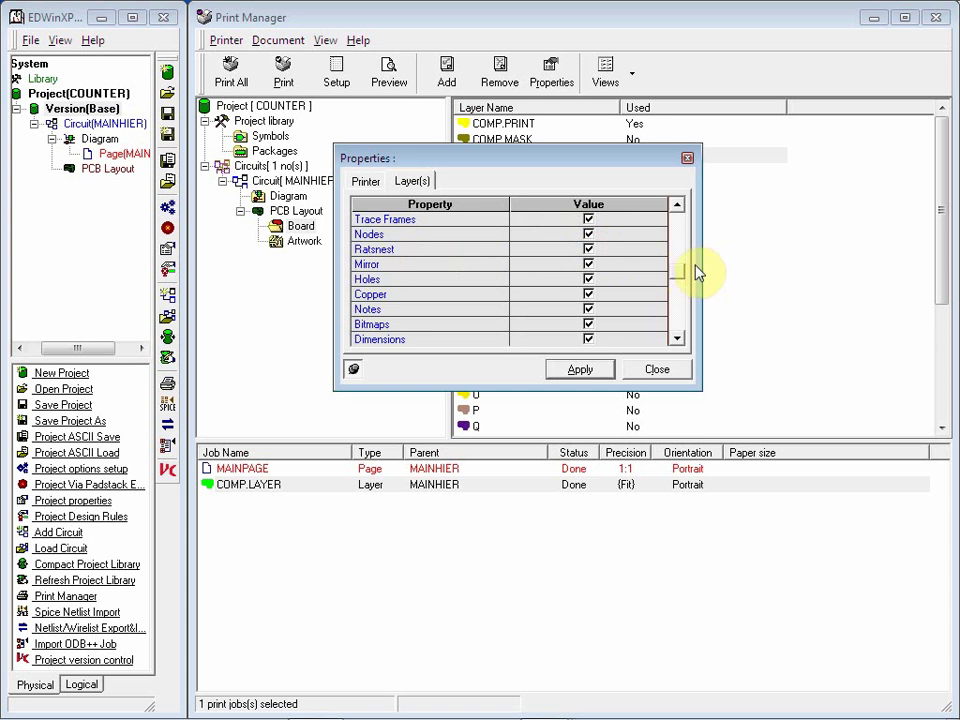
mouse_move(678, 268)
mouse_down()
mouse_move(677, 240)
mouse_move(677, 352)
mouse_move(677, 208)
mouse_up()
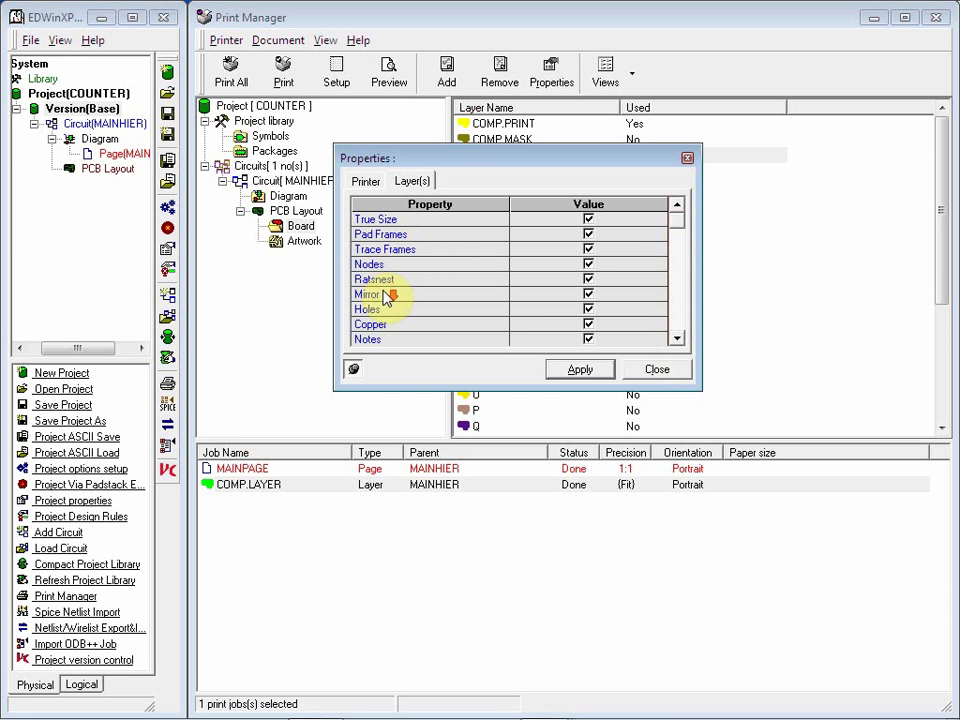
click(668, 219)
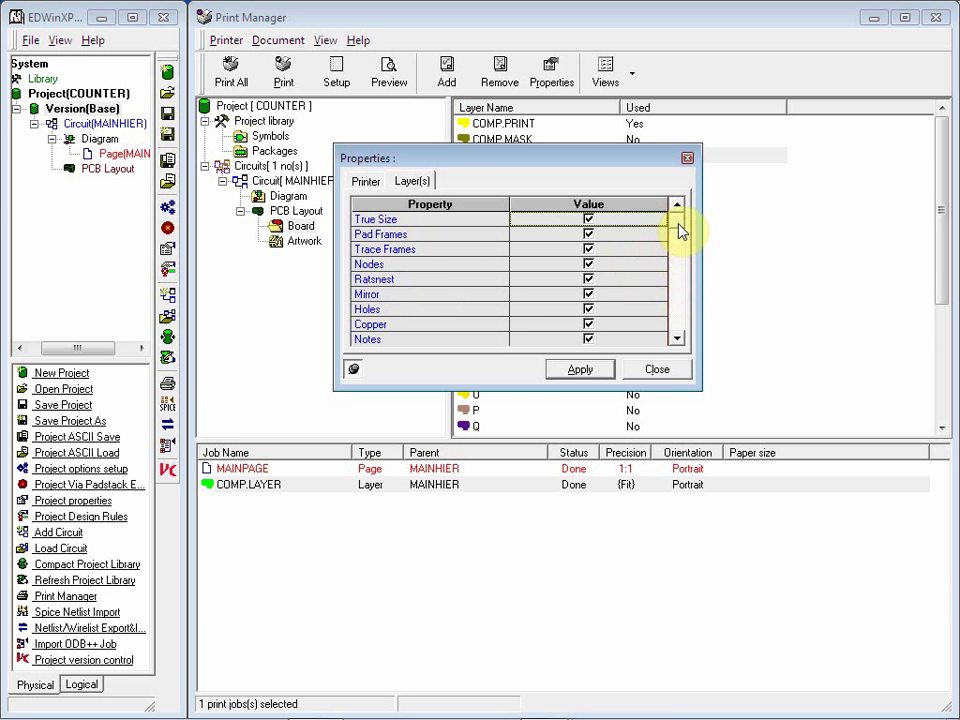
drag(680, 231, 677, 336)
click(579, 370)
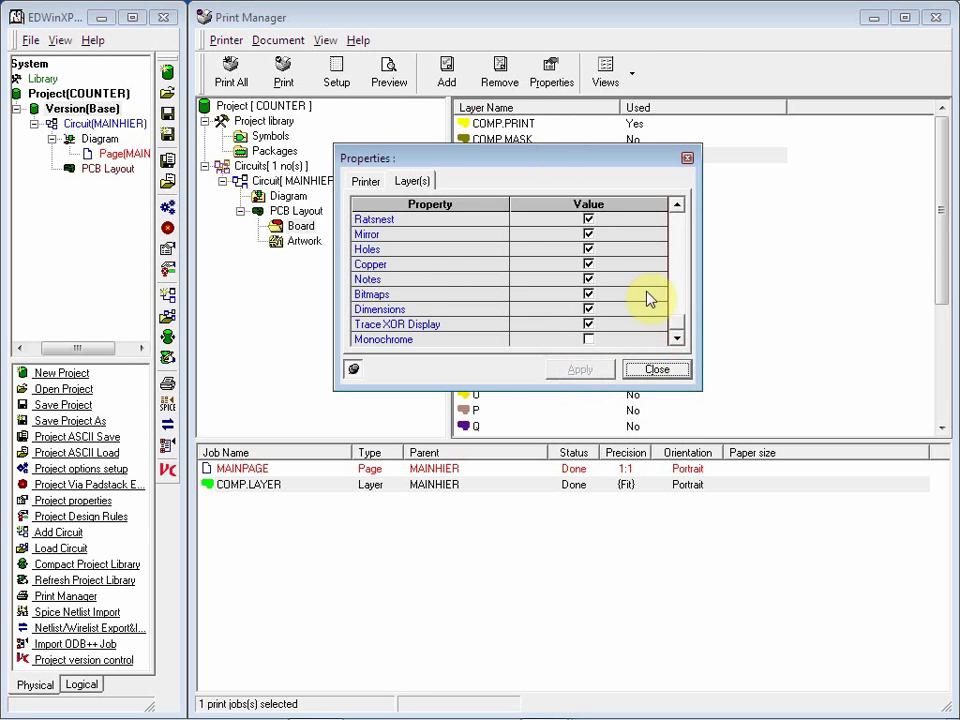
click(652, 369)
click(549, 72)
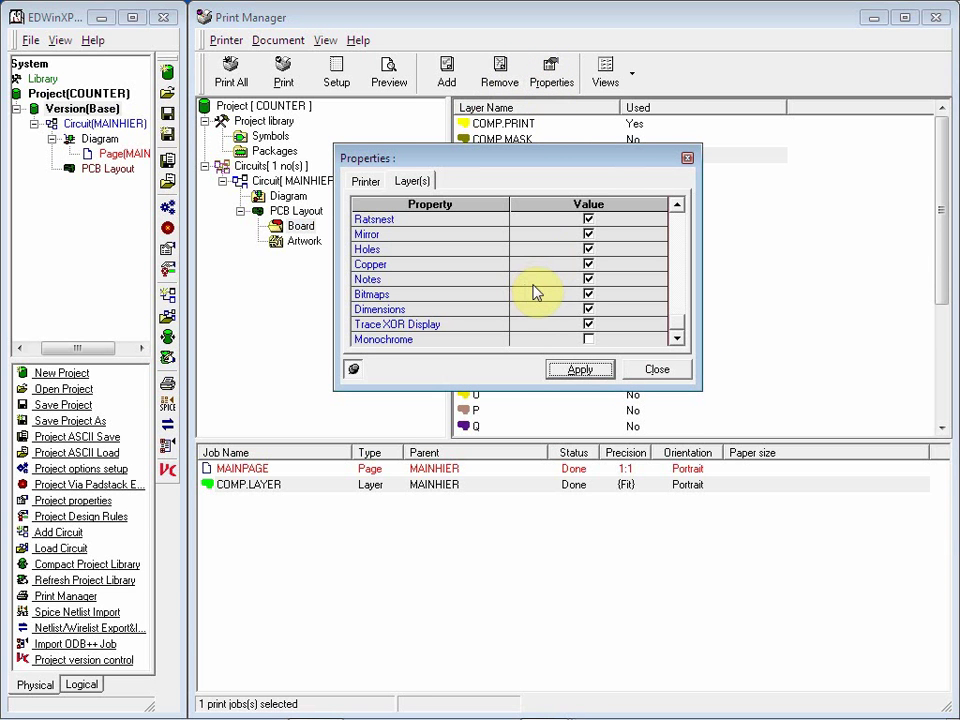
click(579, 370)
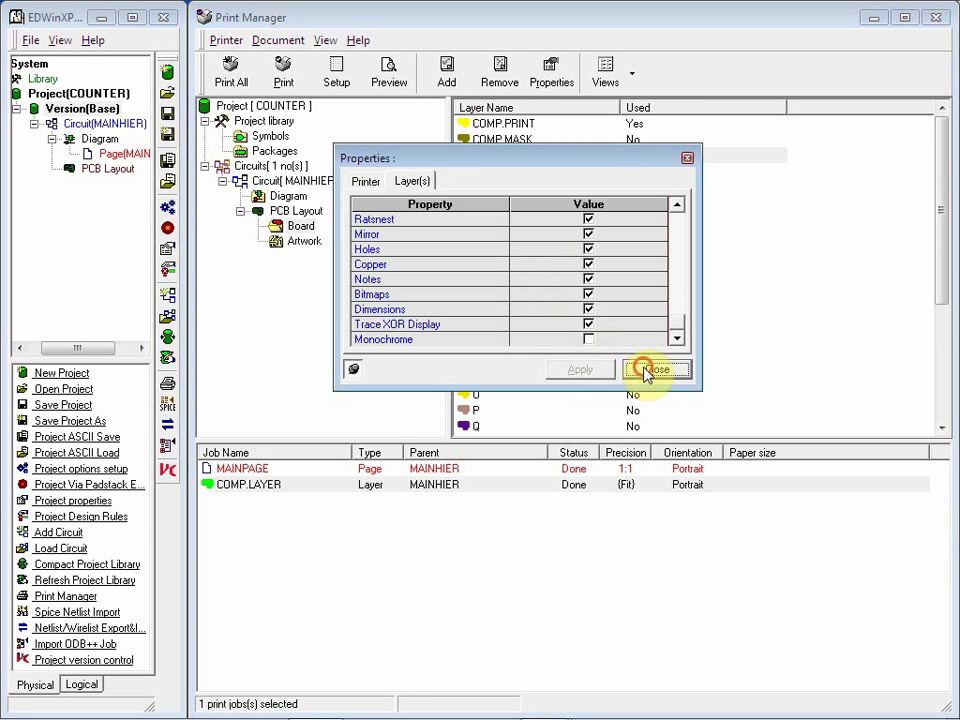
click(652, 369)
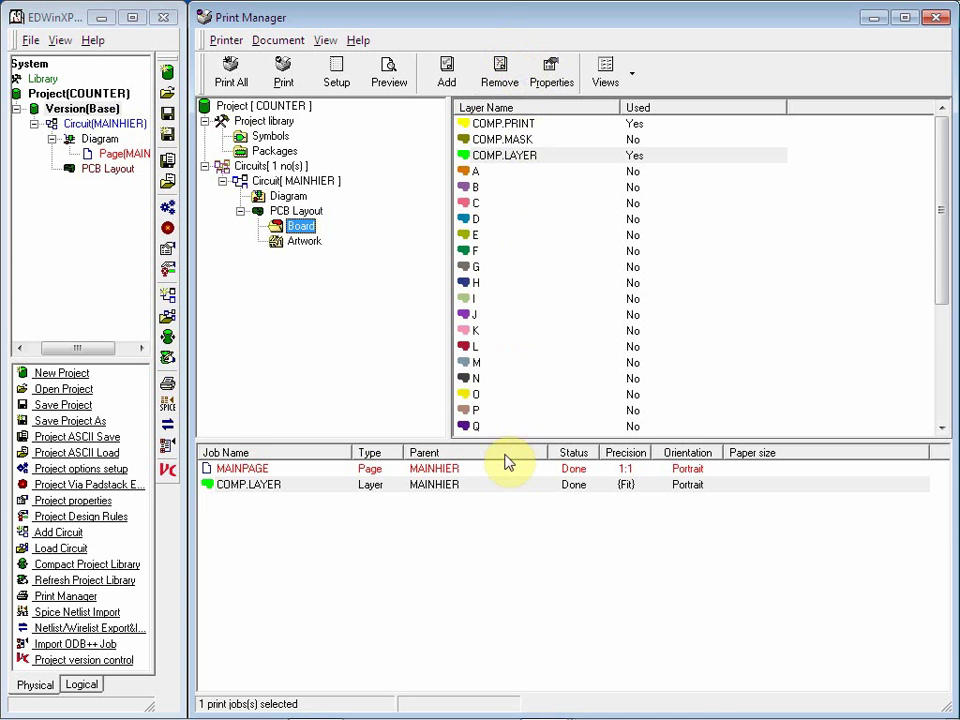
Print the COMP.LAYER job with Ratsnest enabled, overwriting Print Manager Page _ 1.pdf, and close the resulting PDF.
right_click(371, 492)
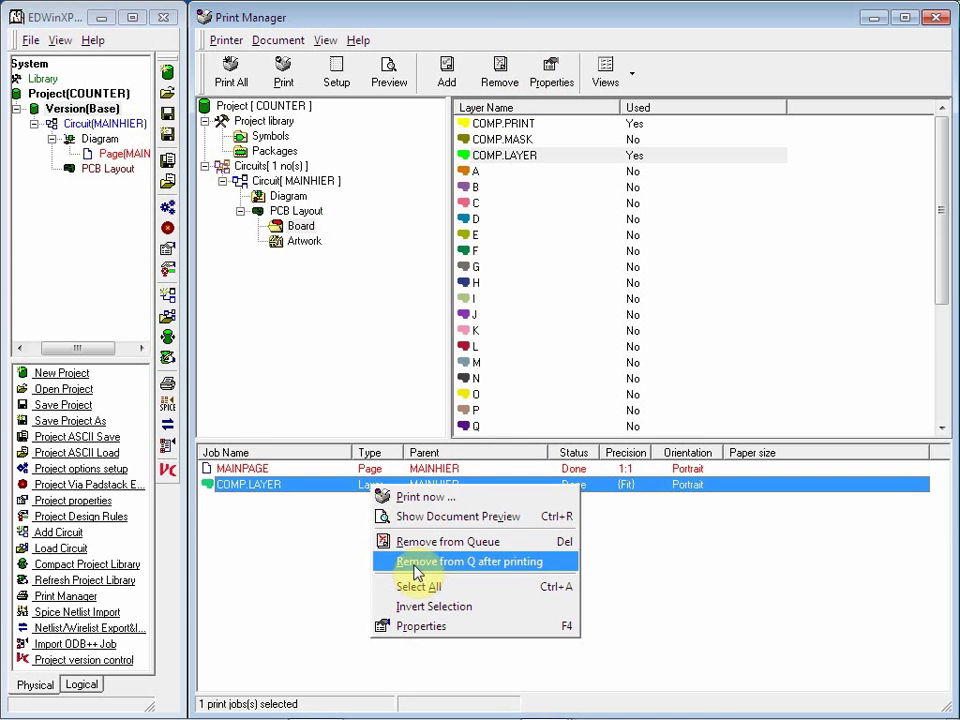
click(386, 498)
click(798, 688)
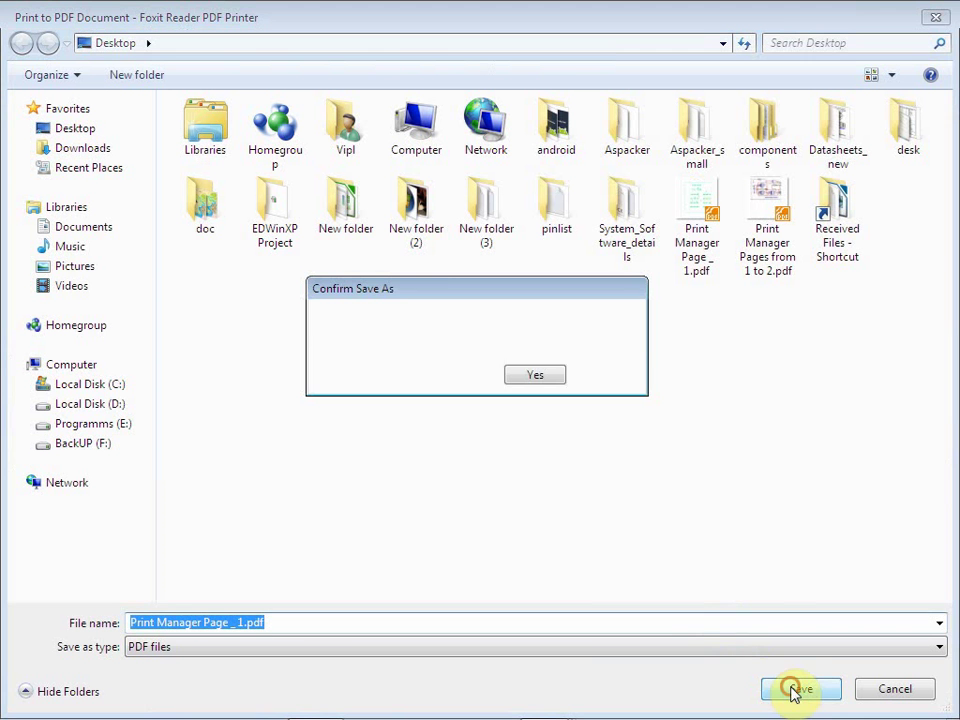
click(531, 376)
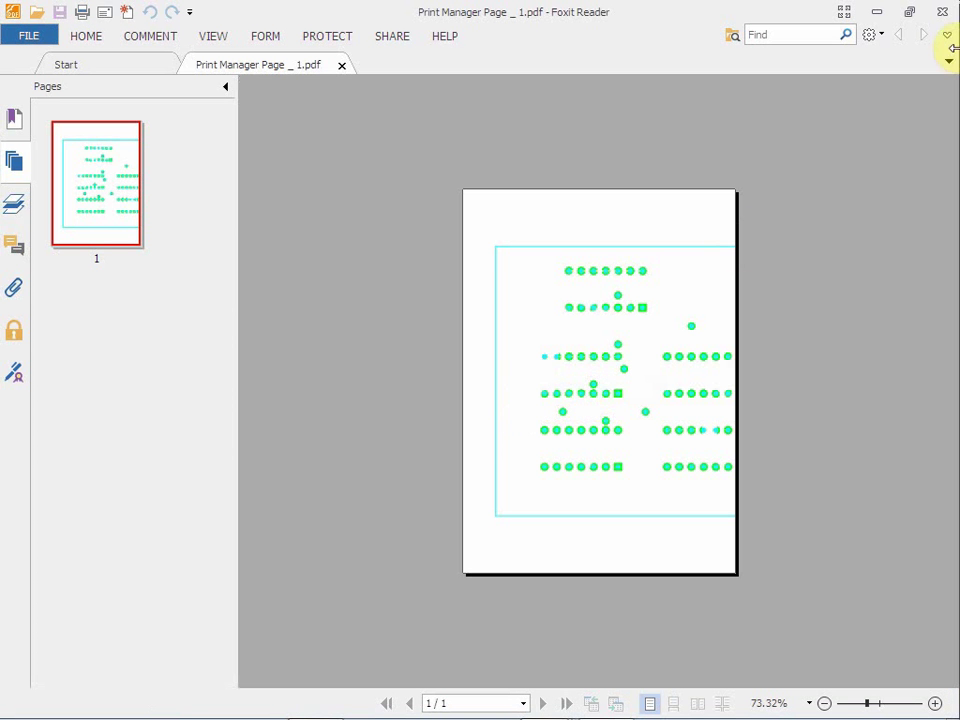
click(942, 11)
Preview the COMP.LAYER job's printed page, examine the traces and ratsnest, and close the preview.
right_click(536, 155)
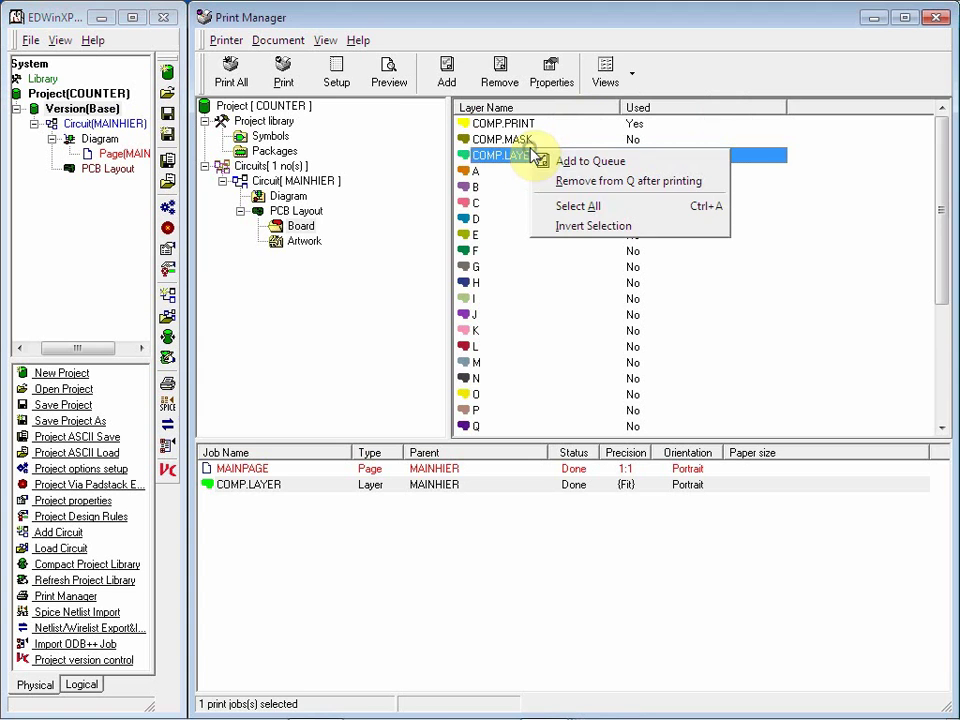
click(455, 124)
click(380, 80)
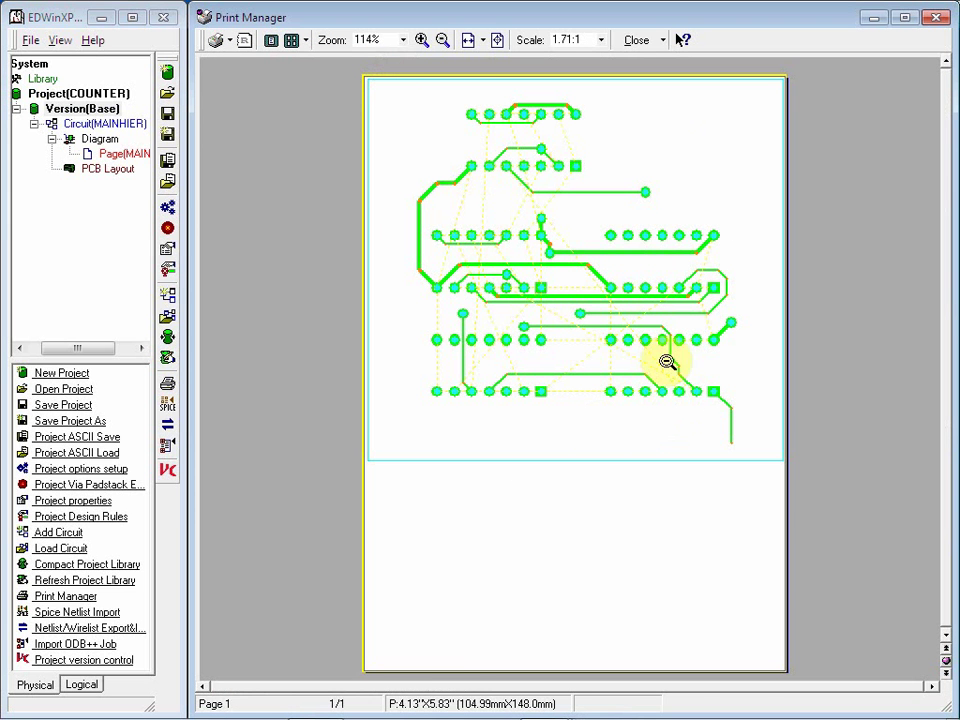
click(938, 19)
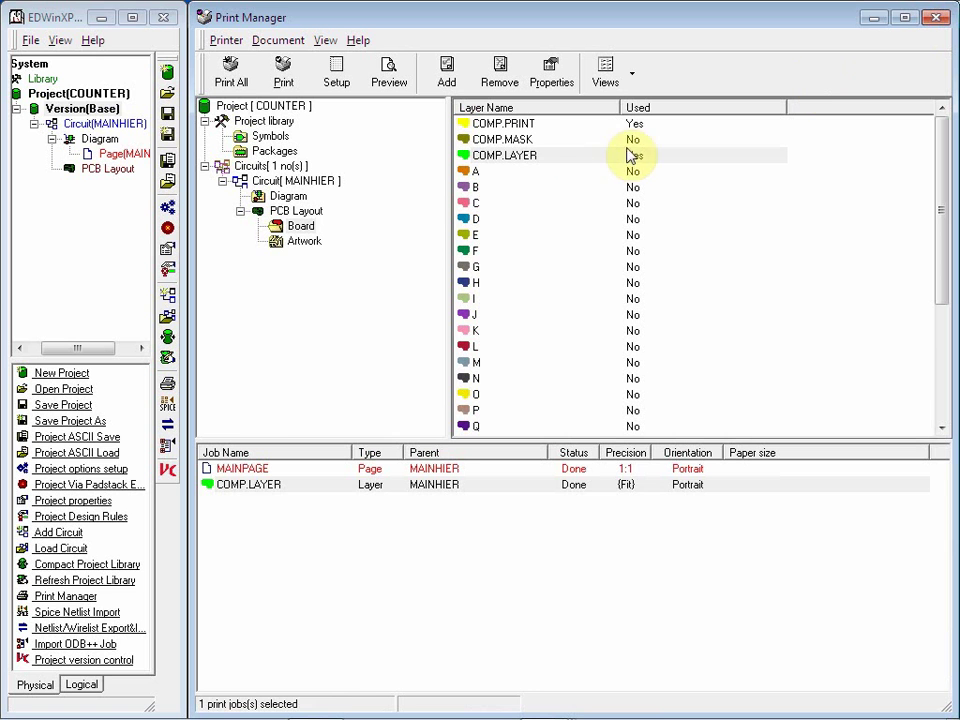
Queue another COMP.LAYER job at 1:1, print it over Print Manager Page _ 1.pdf, and close the resulting PDF.
double_click(565, 158)
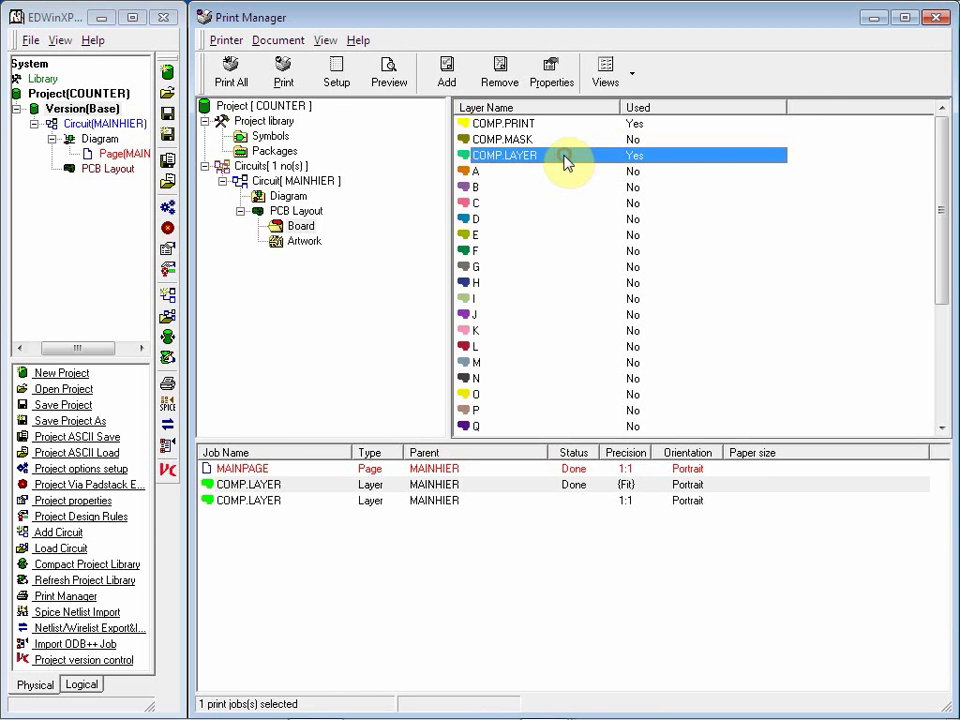
click(400, 503)
right_click(378, 500)
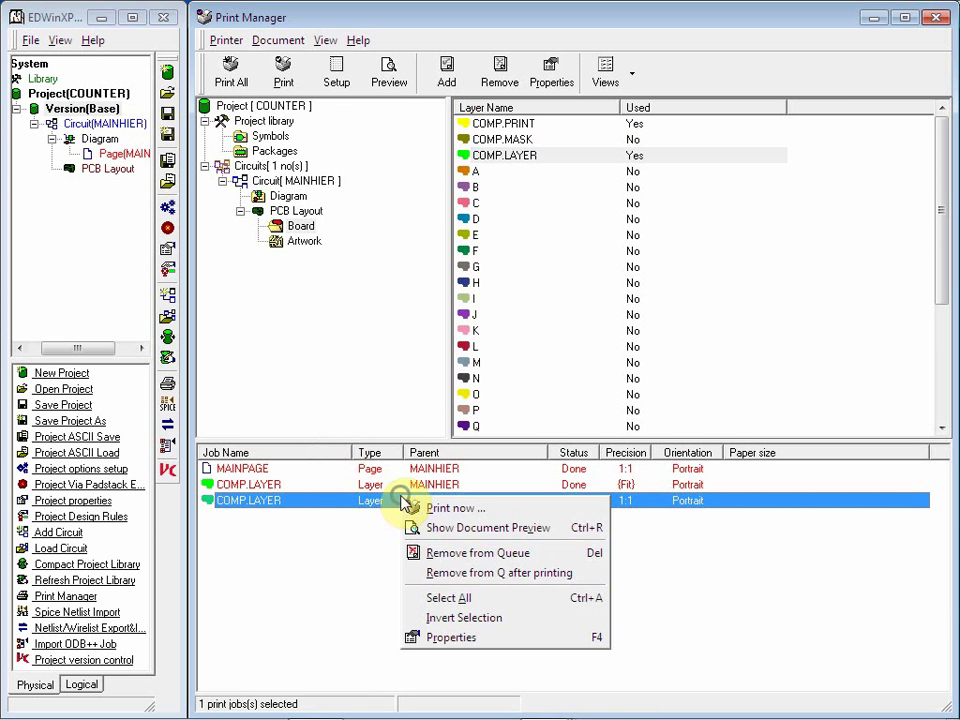
click(386, 509)
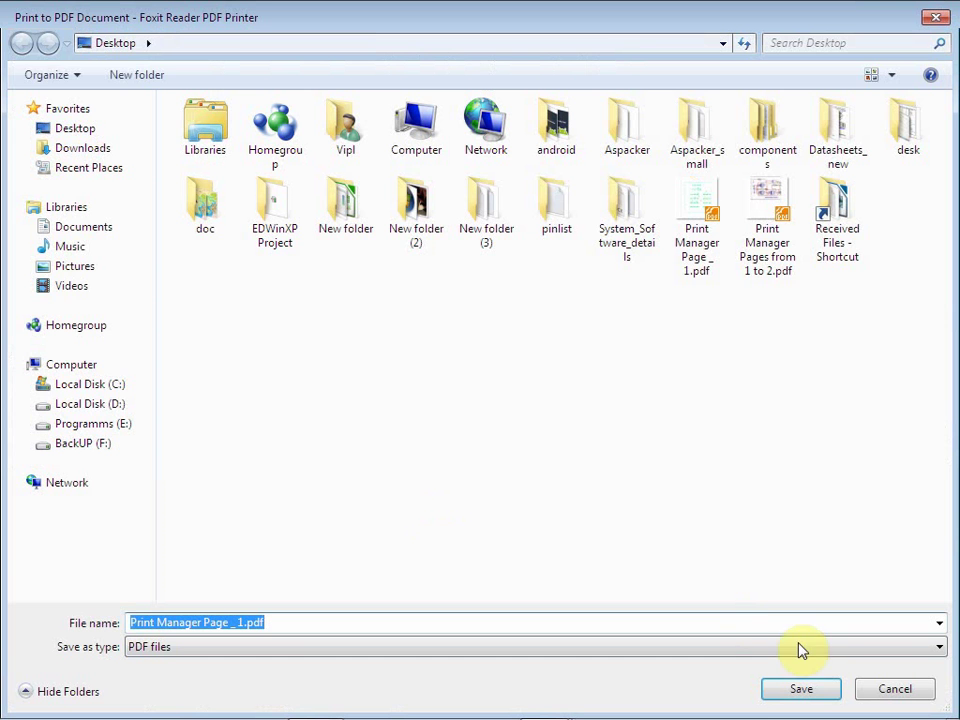
click(805, 689)
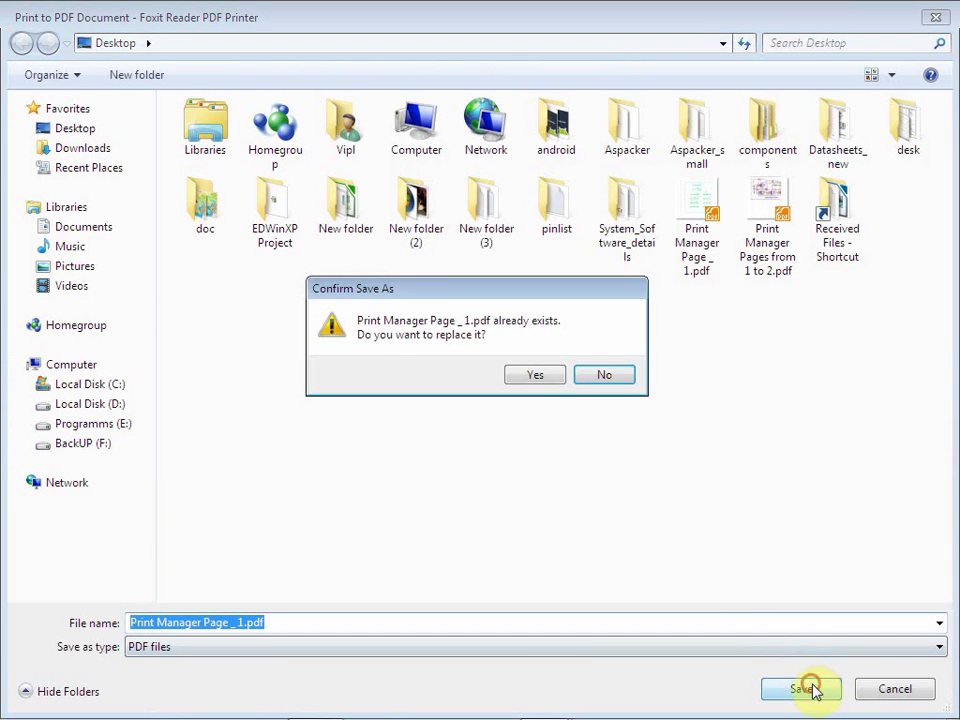
click(522, 375)
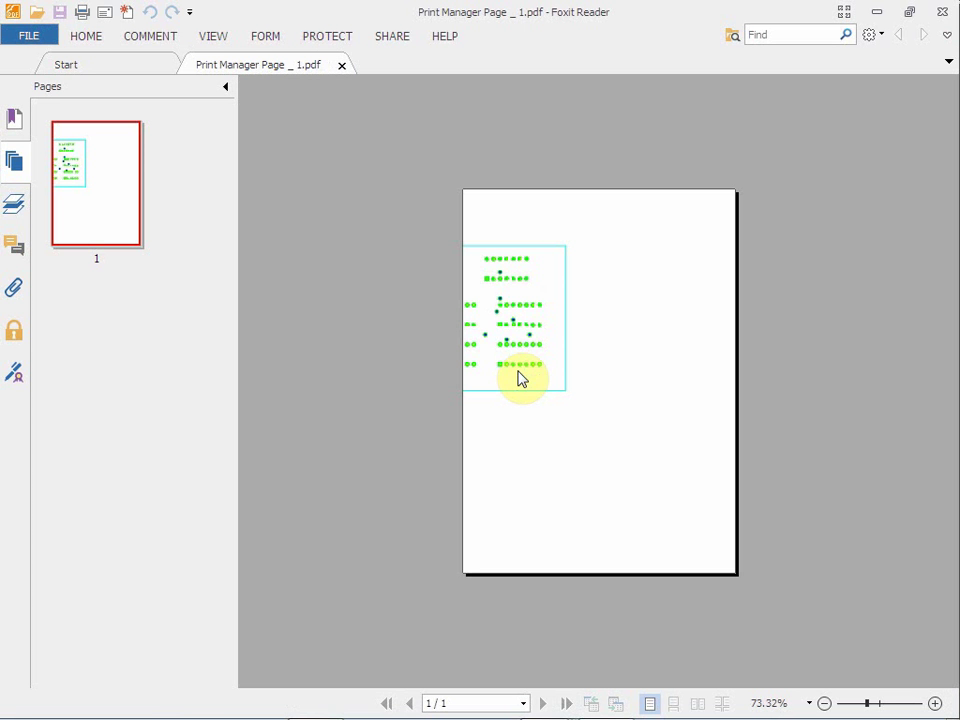
click(943, 13)
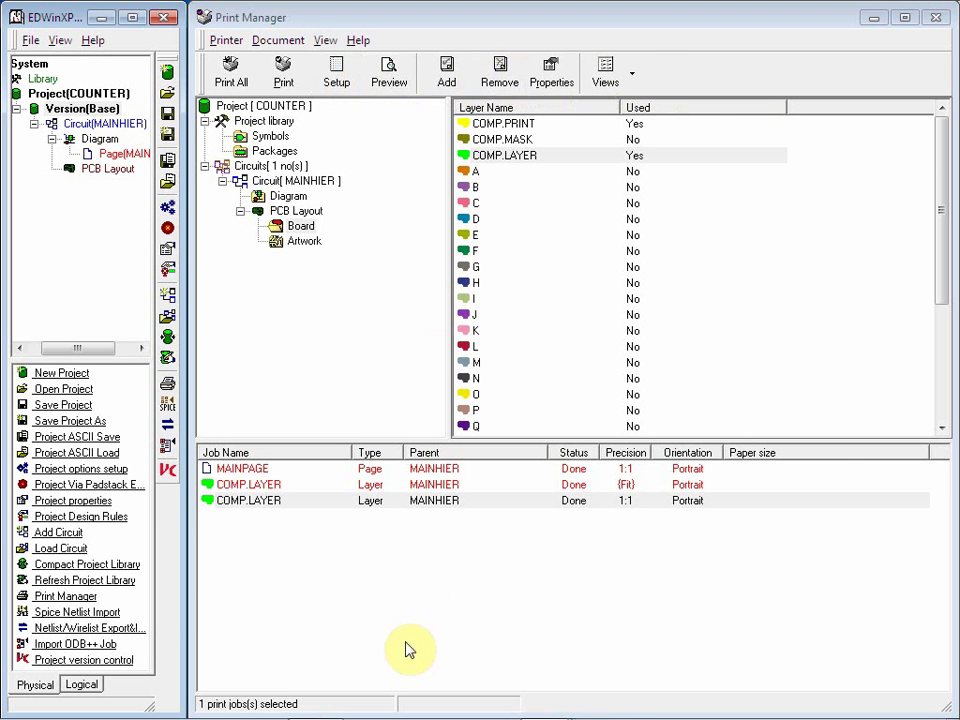
Select the second COMP.LAYER job and set the page setup's paper size to A2.
right_click(516, 157)
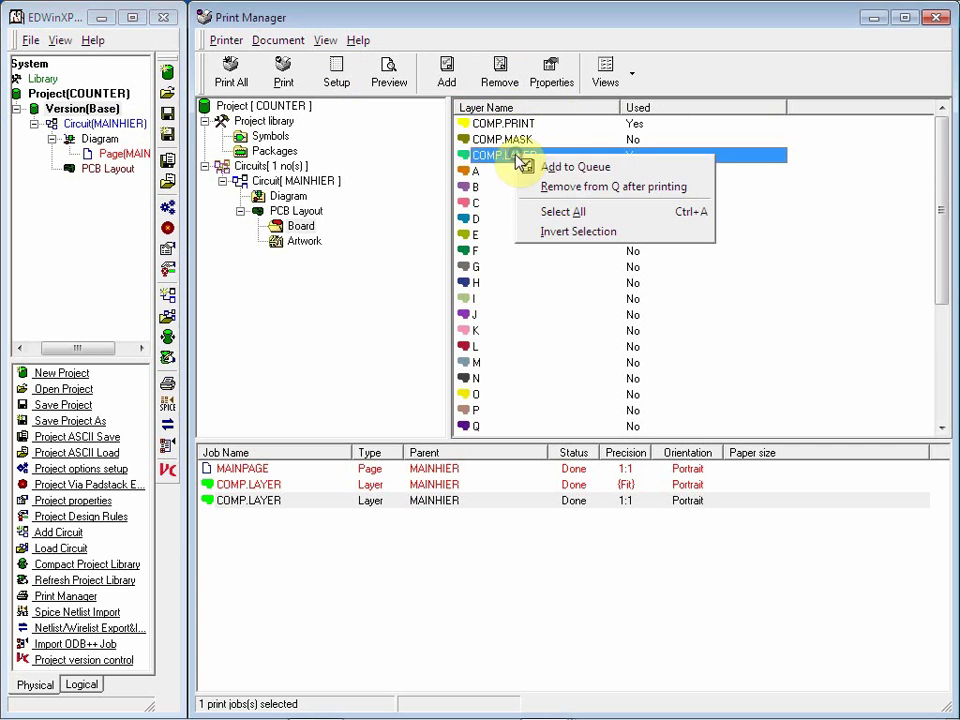
click(474, 163)
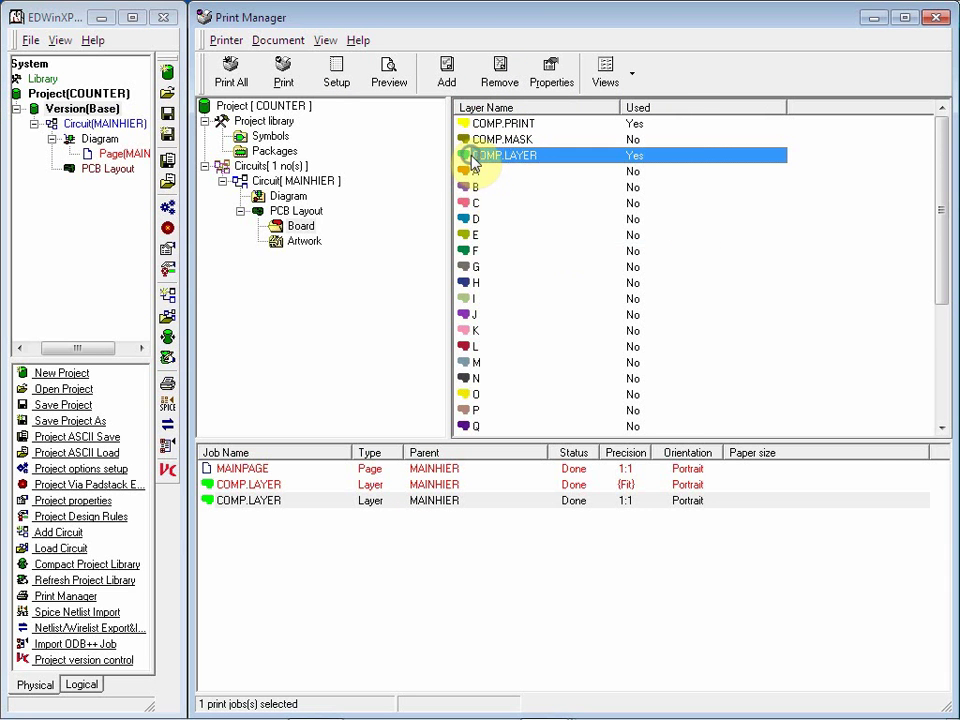
click(328, 501)
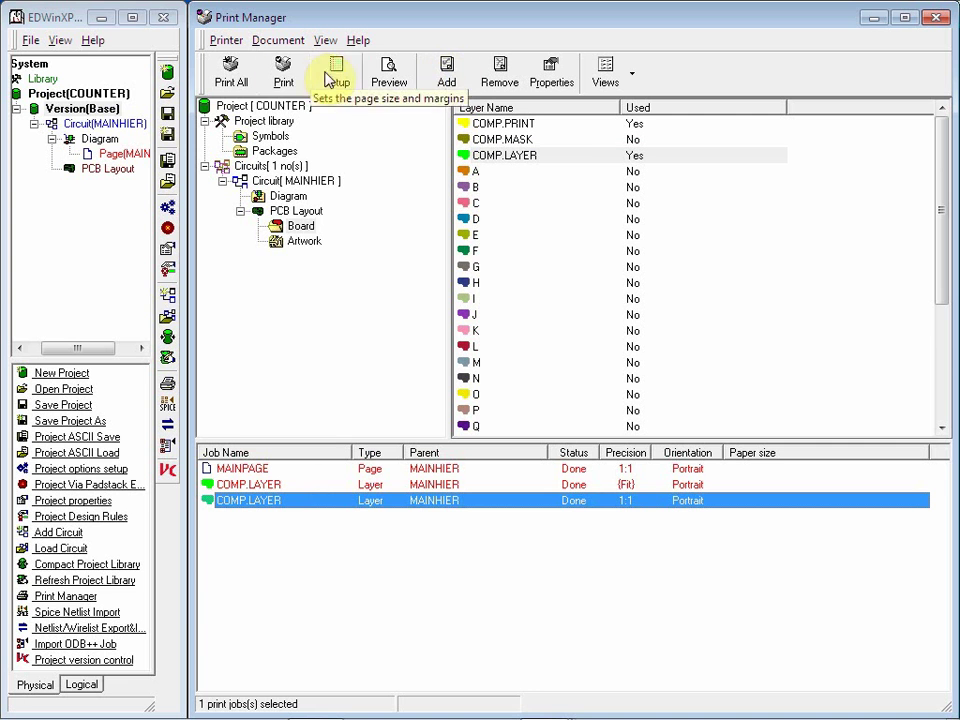
click(345, 80)
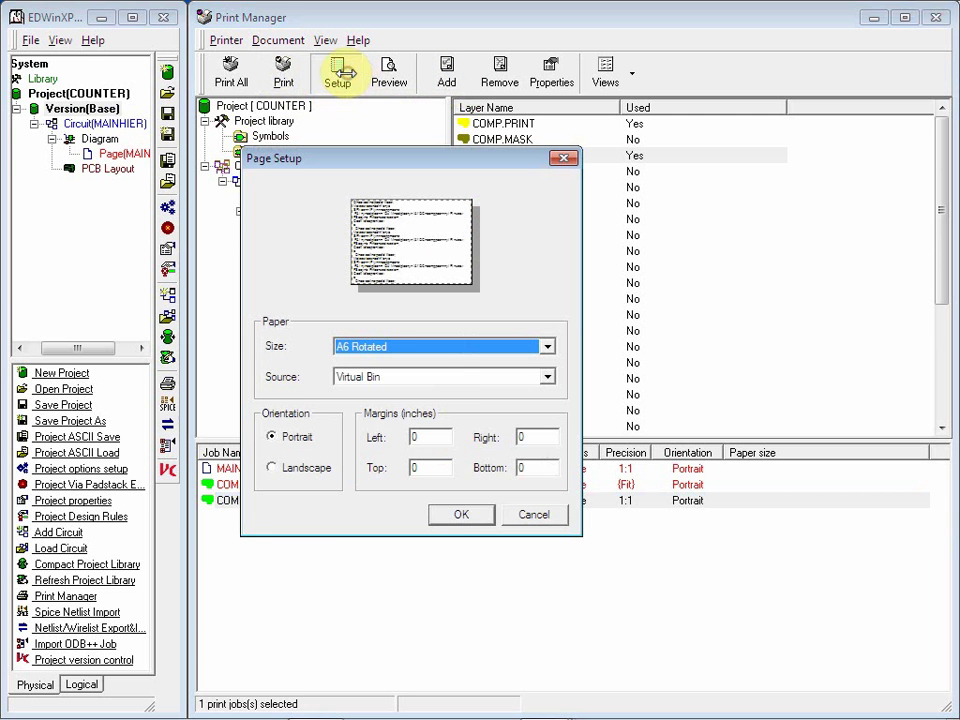
click(548, 347)
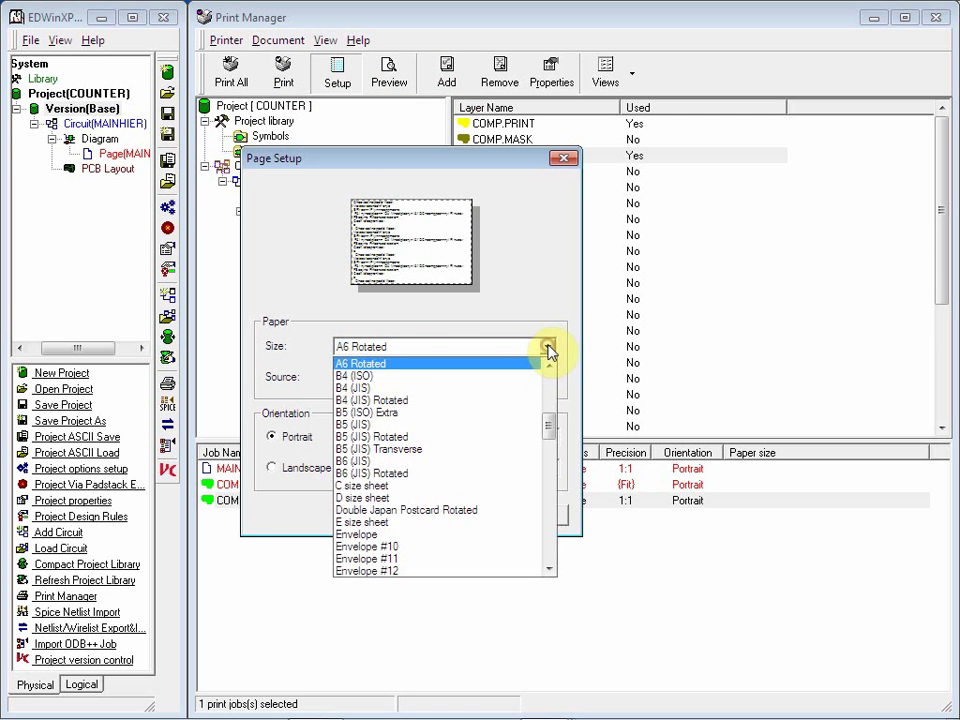
scroll(414, 381, up, 4)
scroll(418, 383, up, 3)
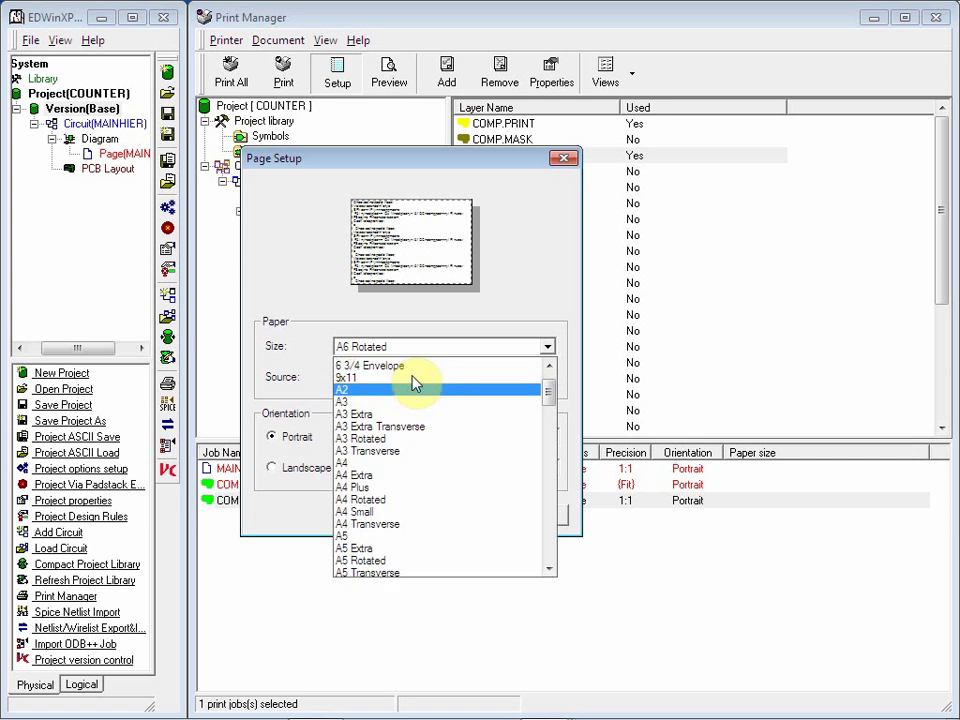
scroll(376, 418, up, 1)
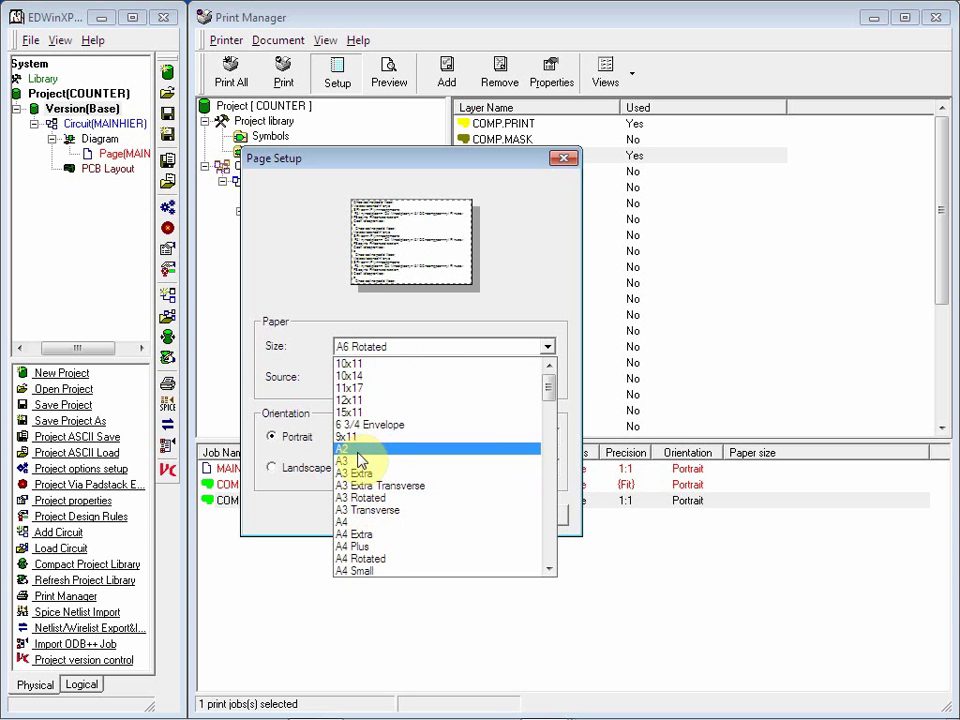
click(358, 449)
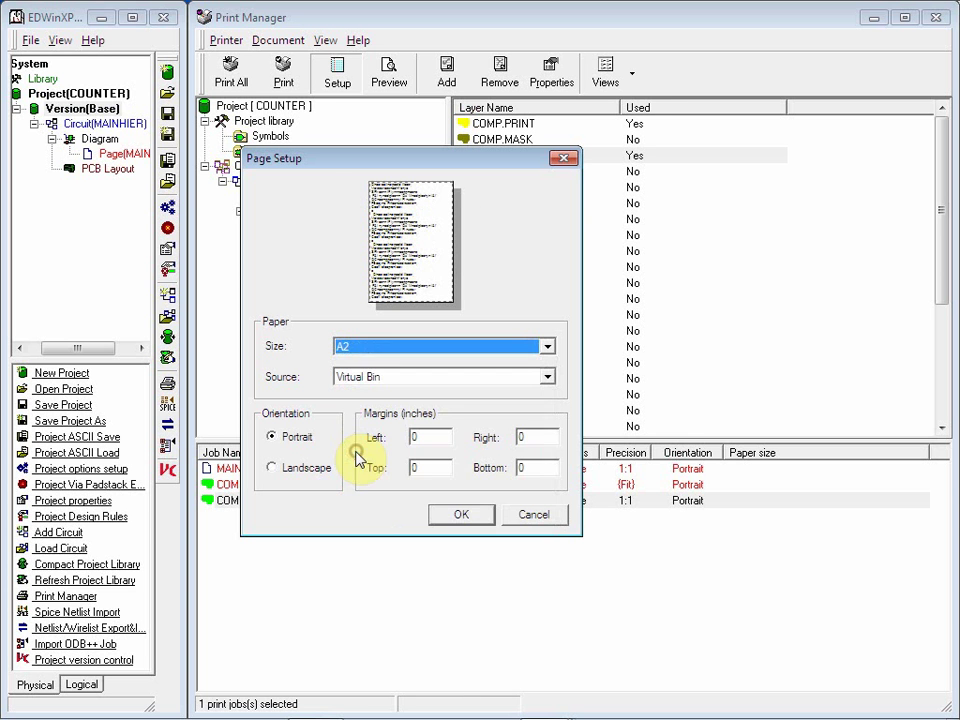
click(452, 514)
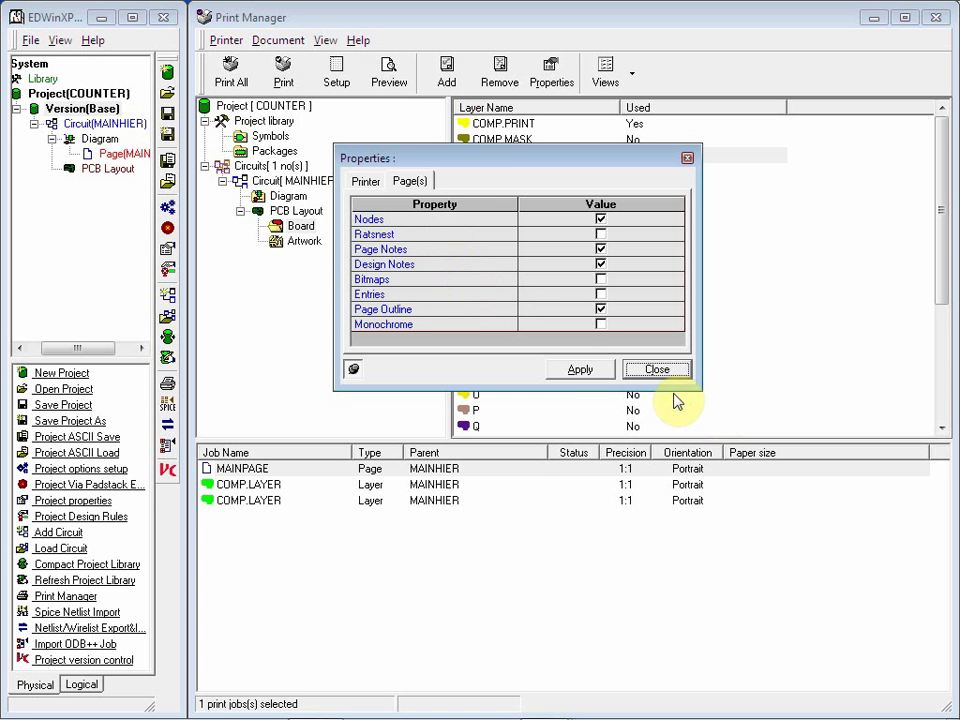
Enable Ratsnest, Bitmaps, Entries and Monochrome in the page properties, apply them and close the properties.
click(492, 230)
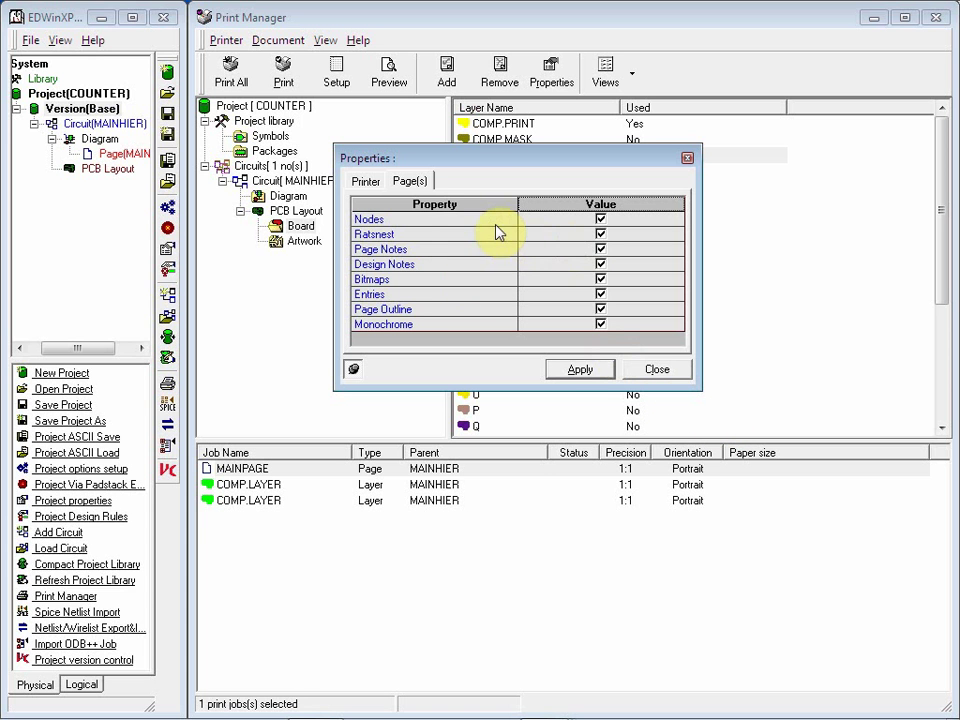
click(582, 370)
click(639, 375)
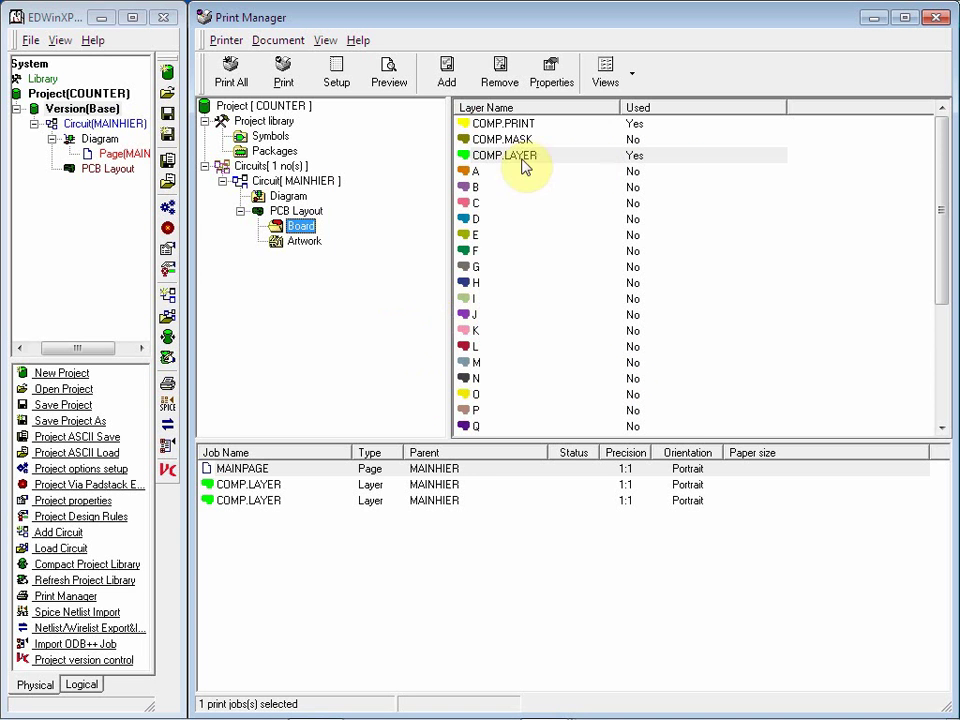
Try to print the second COMP.LAYER job on A2 paper to Print Manager Page _ 1.pdf.
click(460, 504)
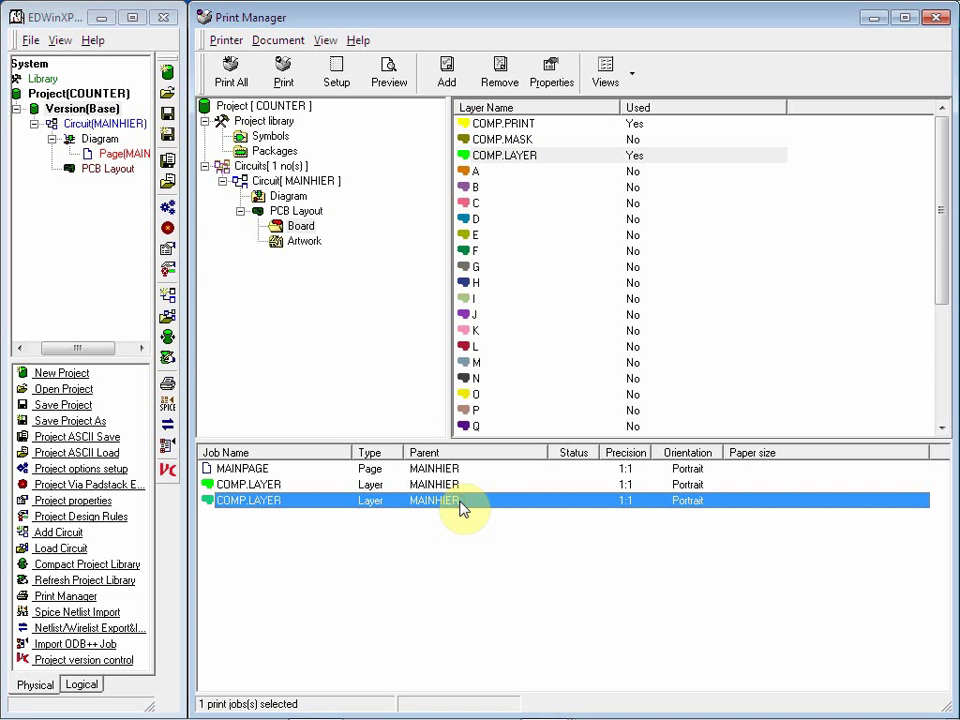
right_click(460, 504)
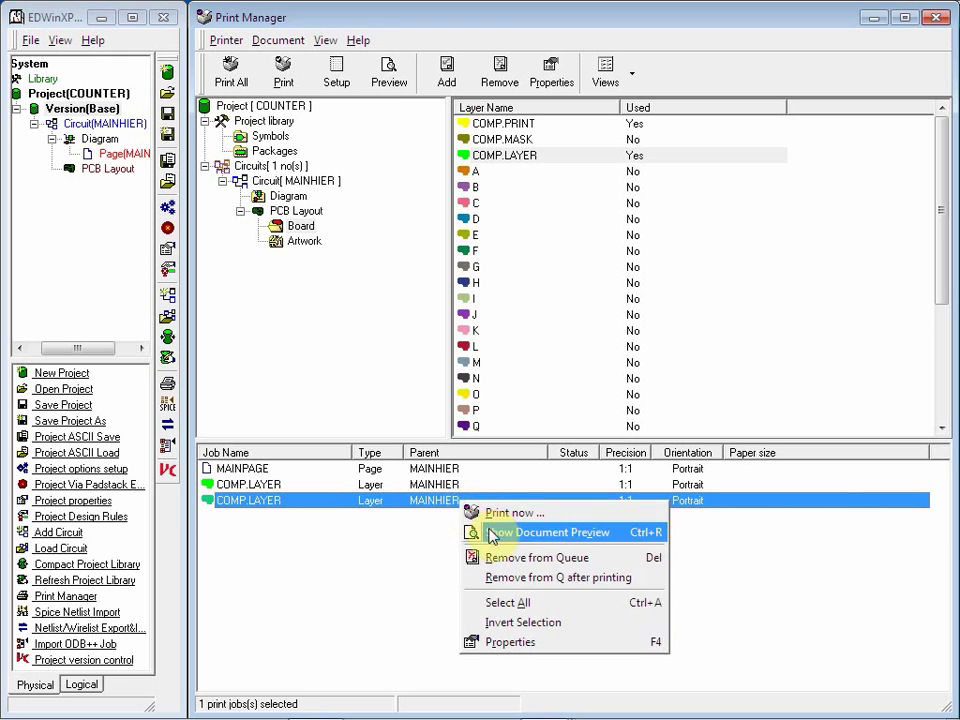
click(489, 508)
click(793, 688)
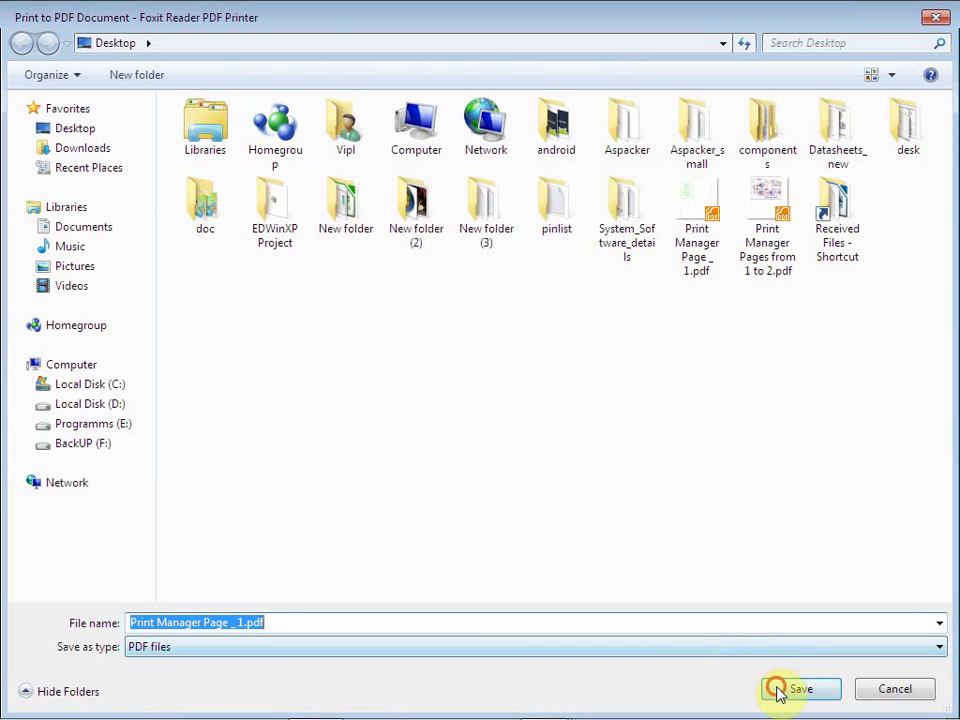
click(546, 383)
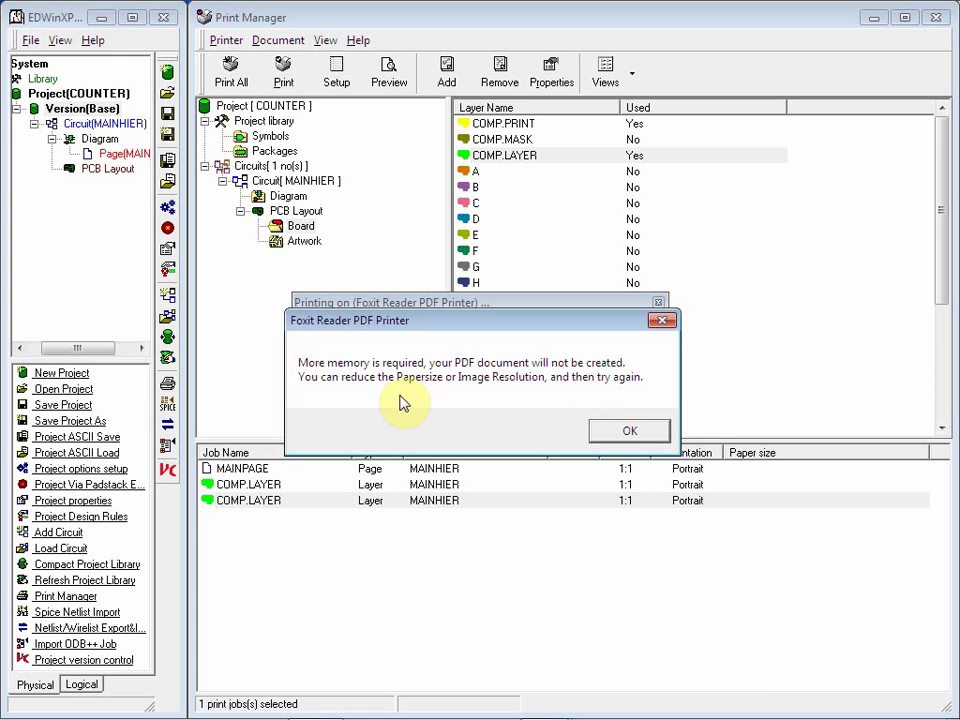
click(655, 430)
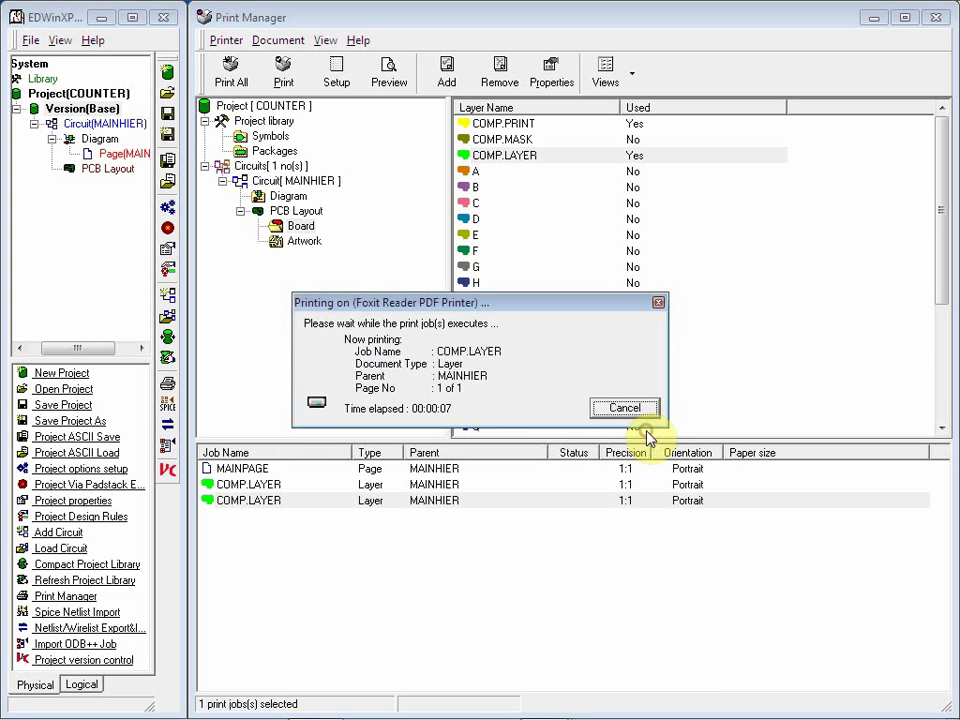
Set the page setup's paper size to A4, review the printer and page properties, and close them.
right_click(482, 160)
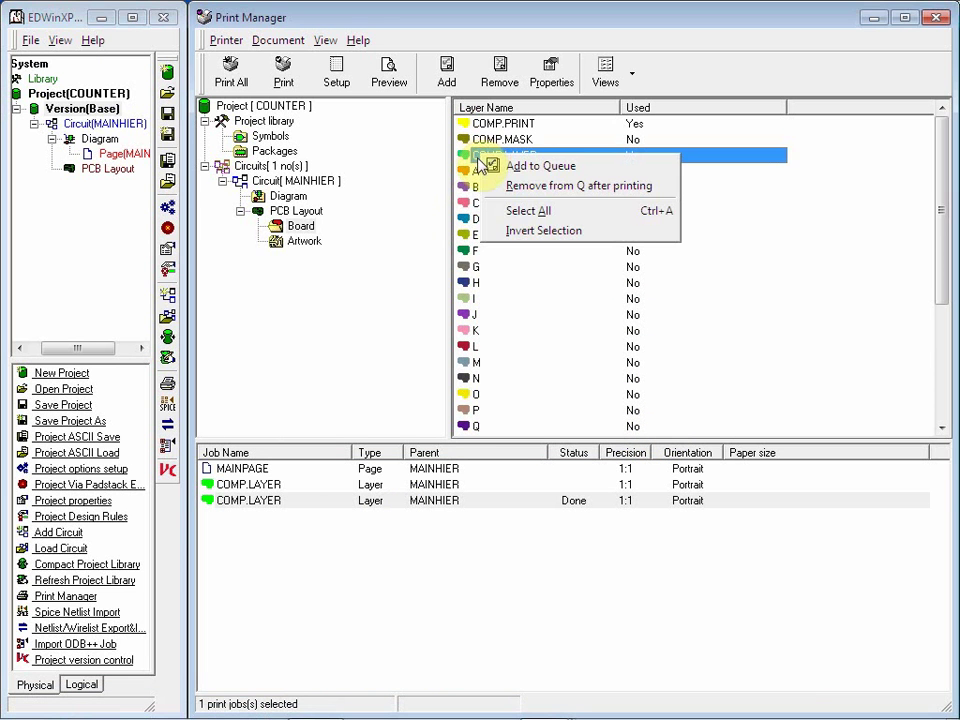
click(484, 166)
click(310, 75)
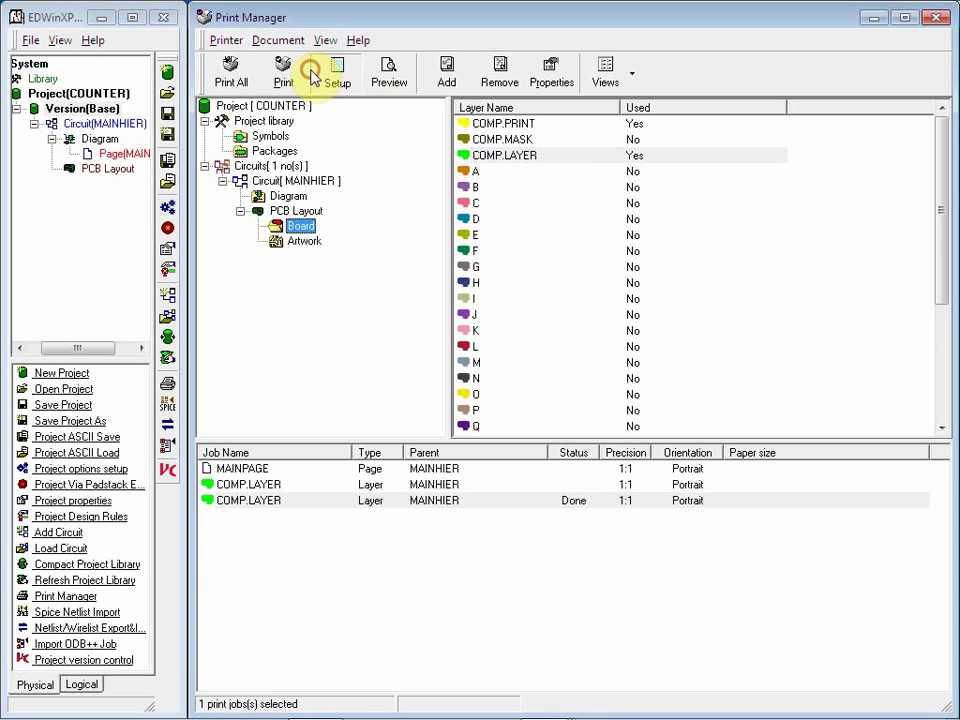
click(430, 346)
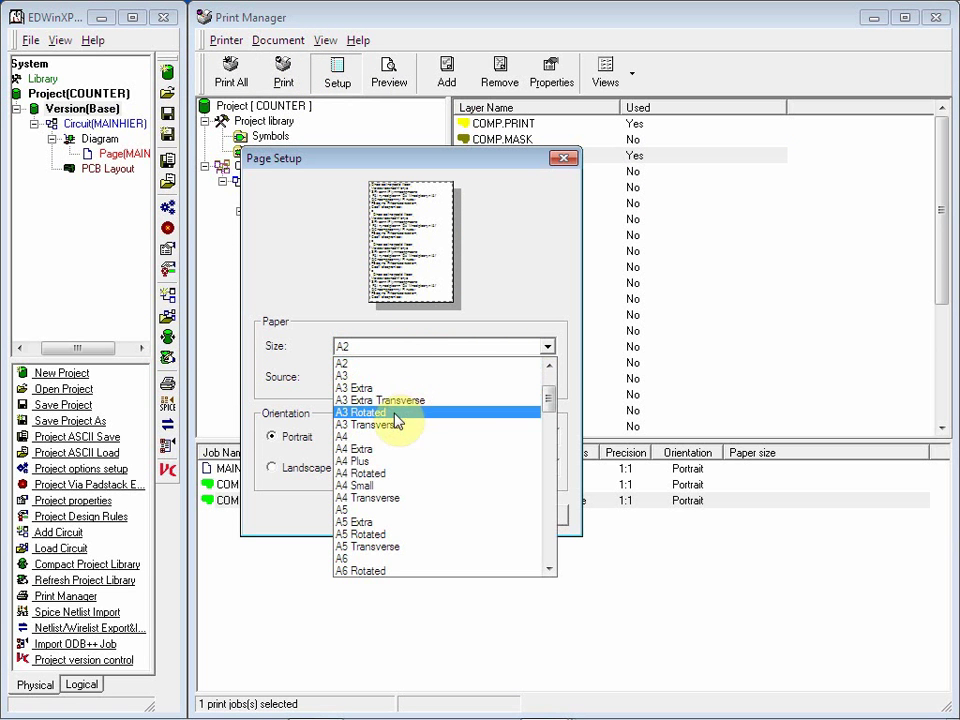
click(375, 437)
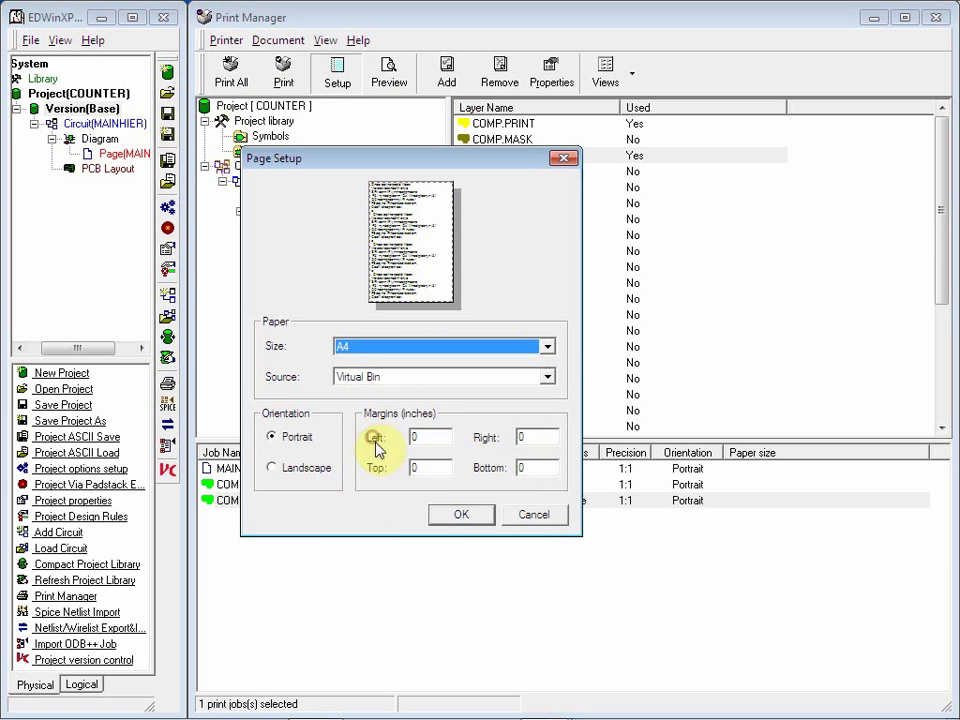
click(456, 515)
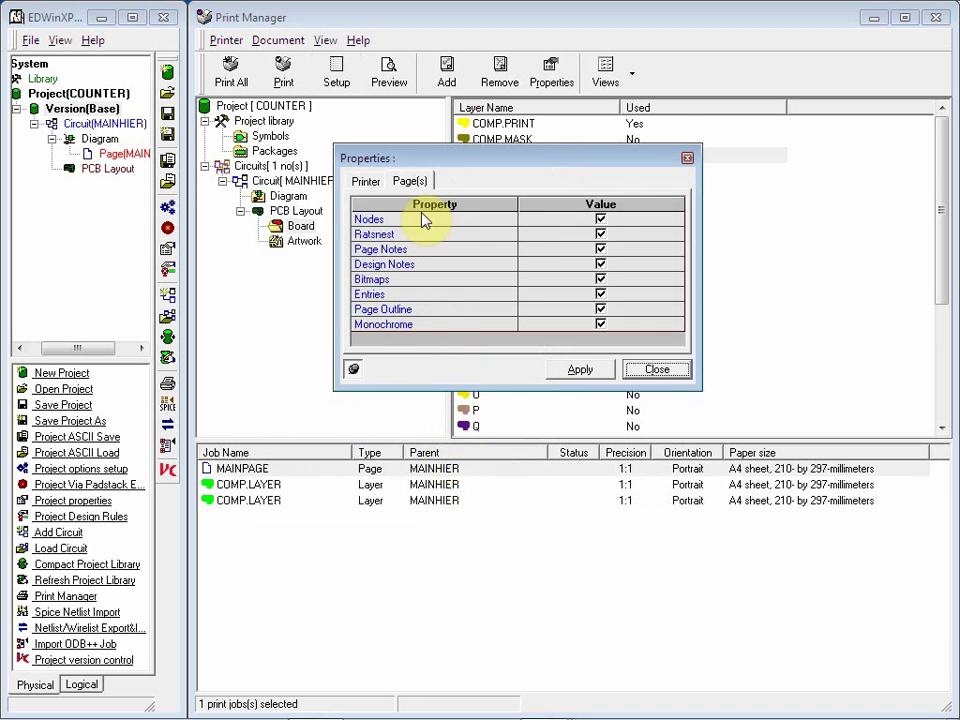
click(368, 185)
click(397, 182)
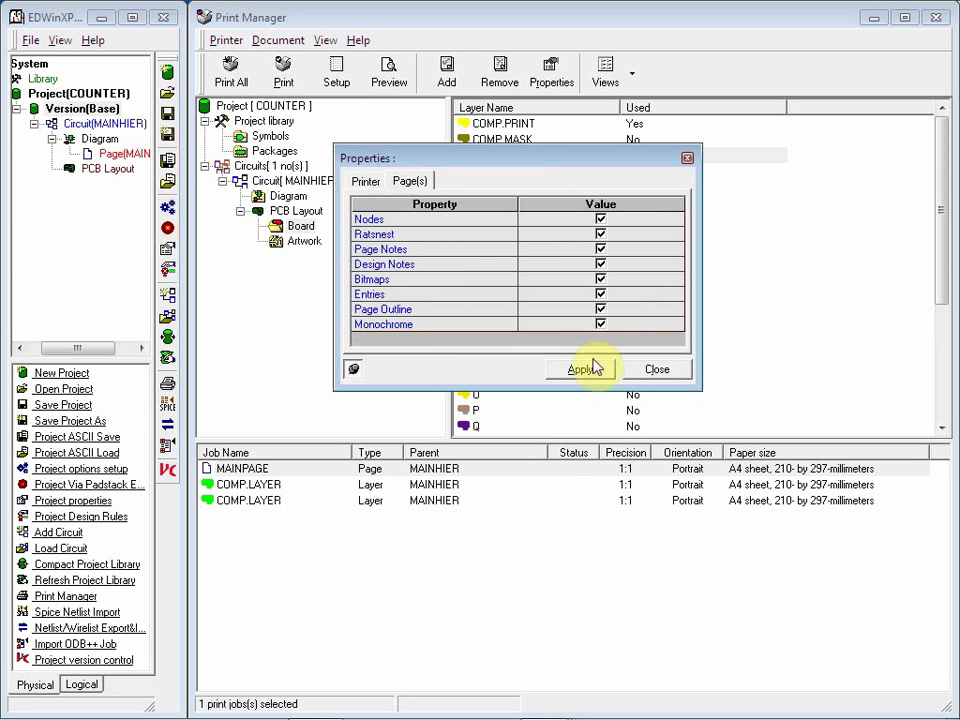
click(645, 369)
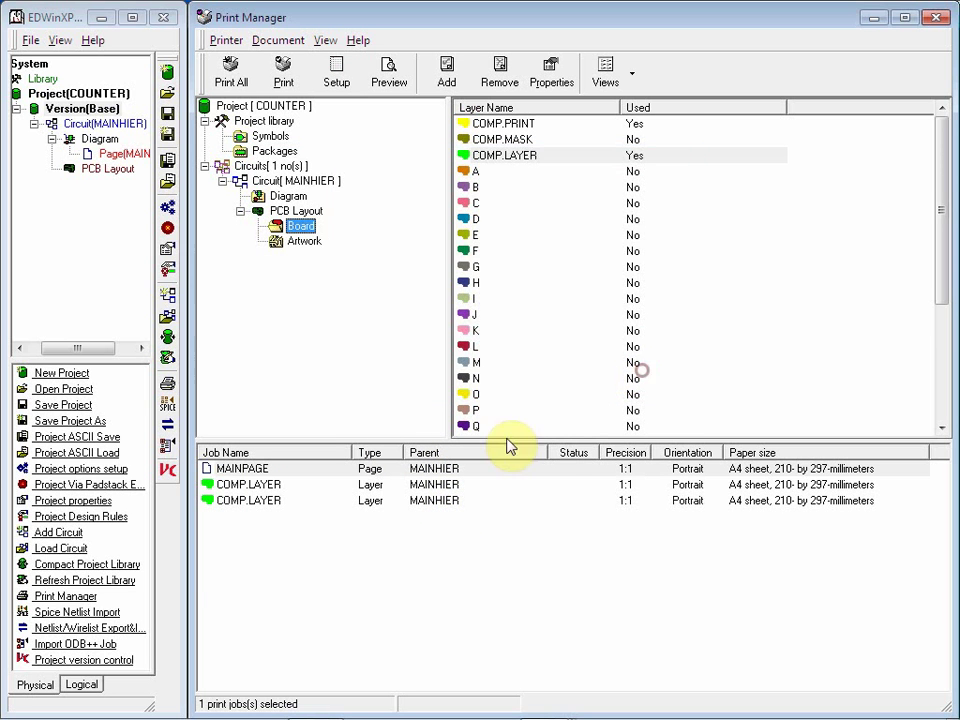
Print the second COMP.LAYER job on A4 to Print Manager Page _ 1.pdf, check the board's placement and close the PDF.
click(437, 504)
right_click(437, 504)
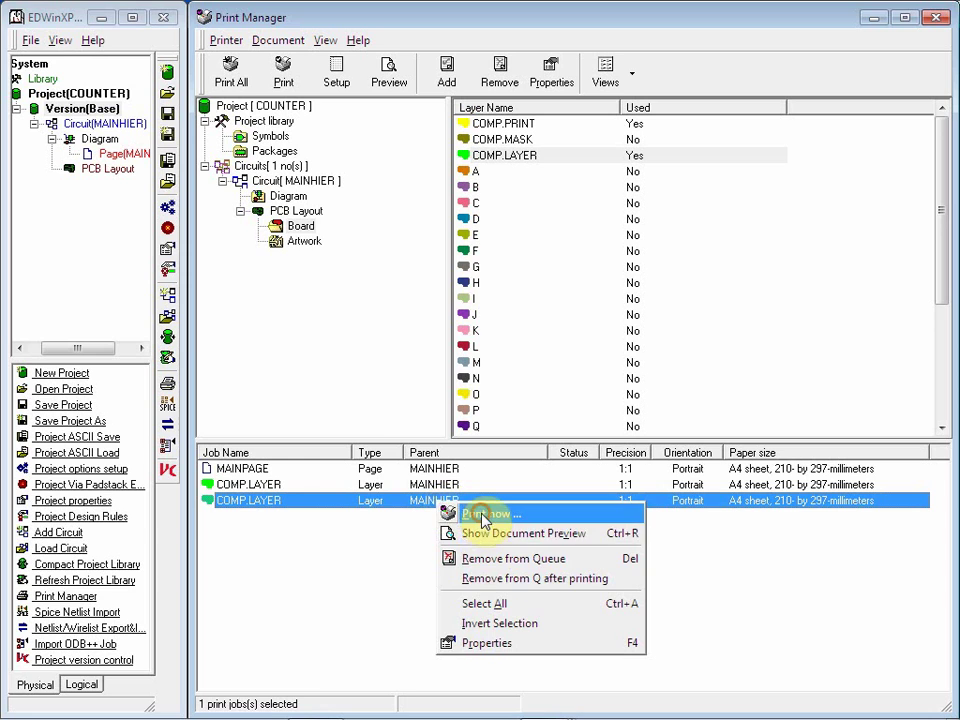
click(458, 512)
click(824, 691)
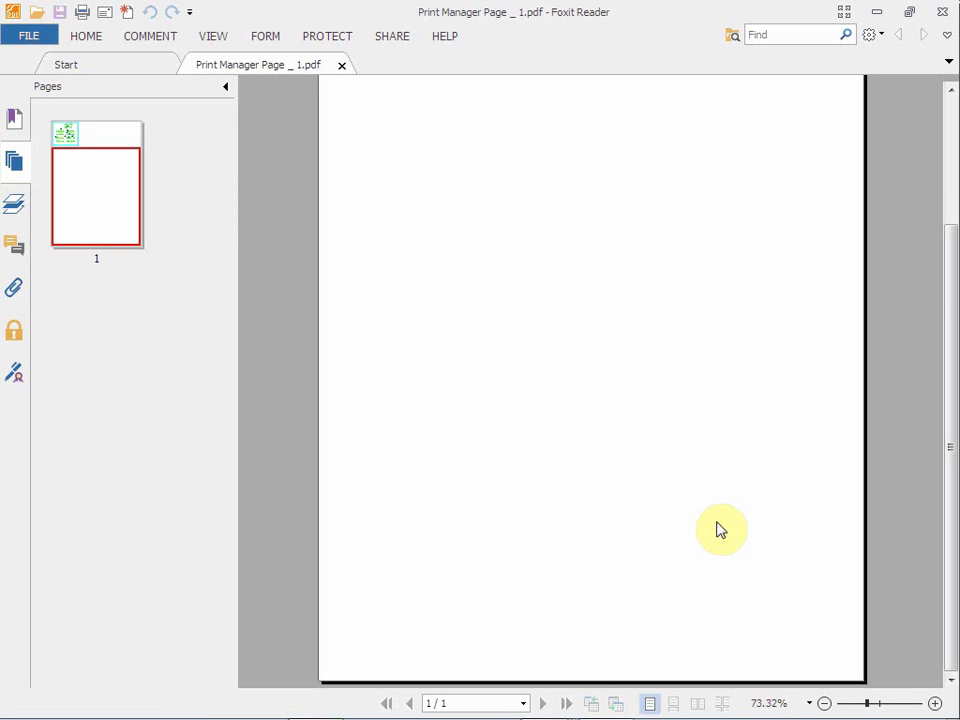
drag(432, 227, 430, 394)
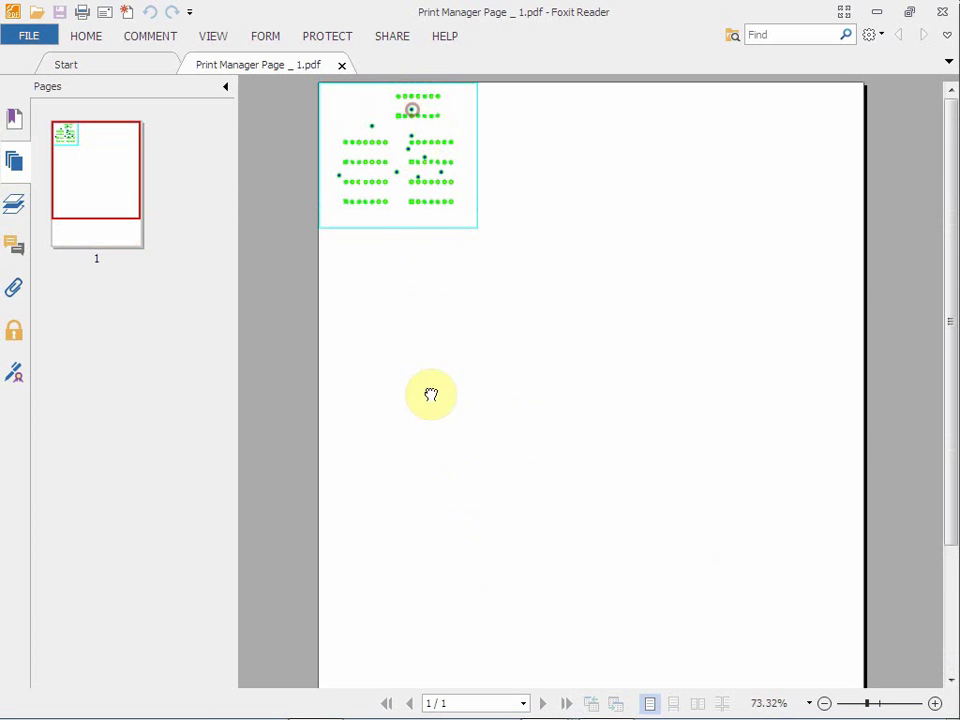
click(947, 12)
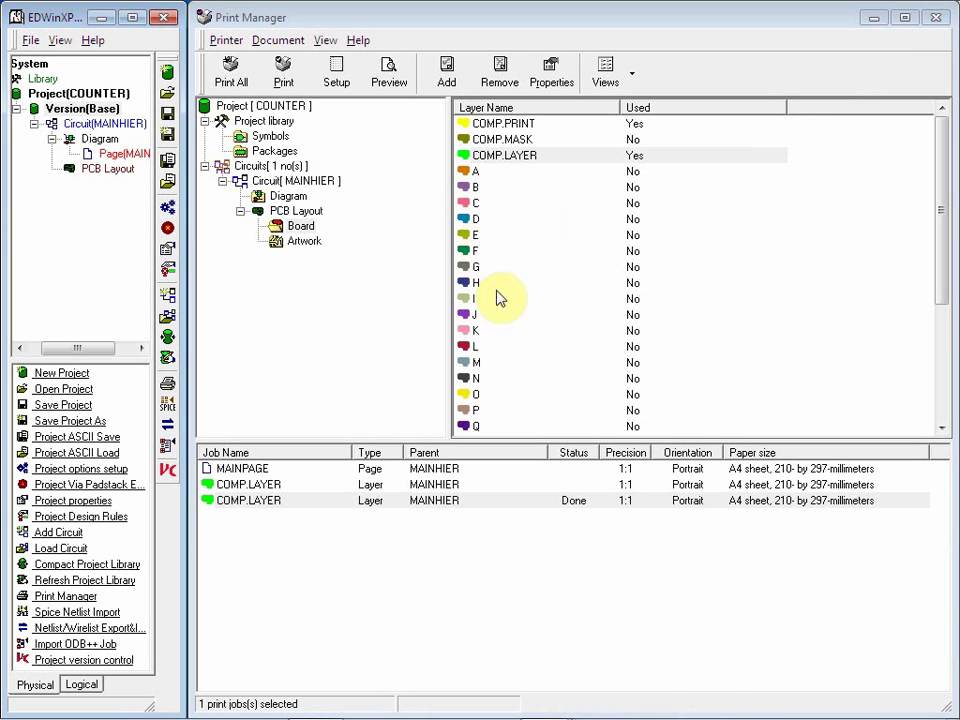
Queue the board's SOLD.LAYER and enable Ratsnest, Mirror, Holes, Copper, Bitmaps, Dimensions and Monochrome in its layer properties, then apply them.
scroll(860, 320, down, 4)
double_click(506, 396)
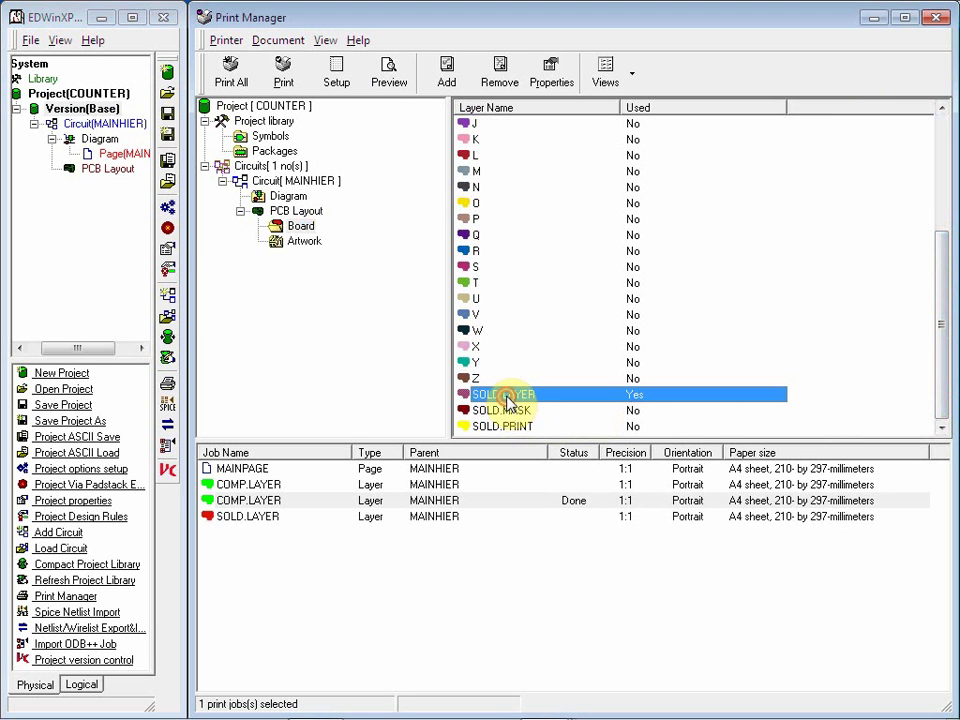
click(490, 517)
right_click(487, 519)
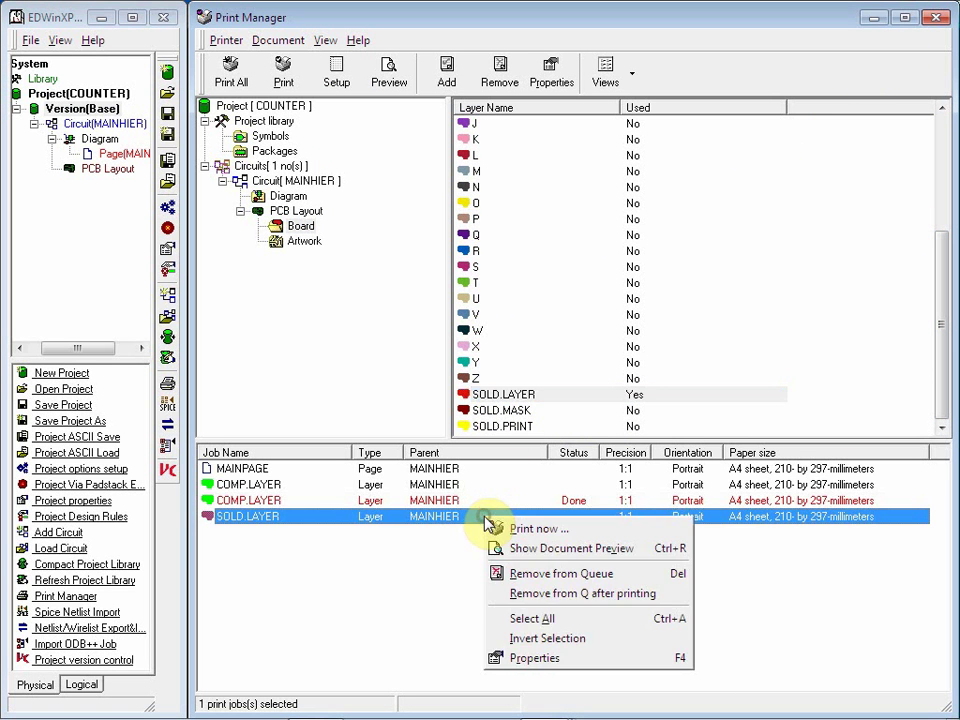
click(525, 658)
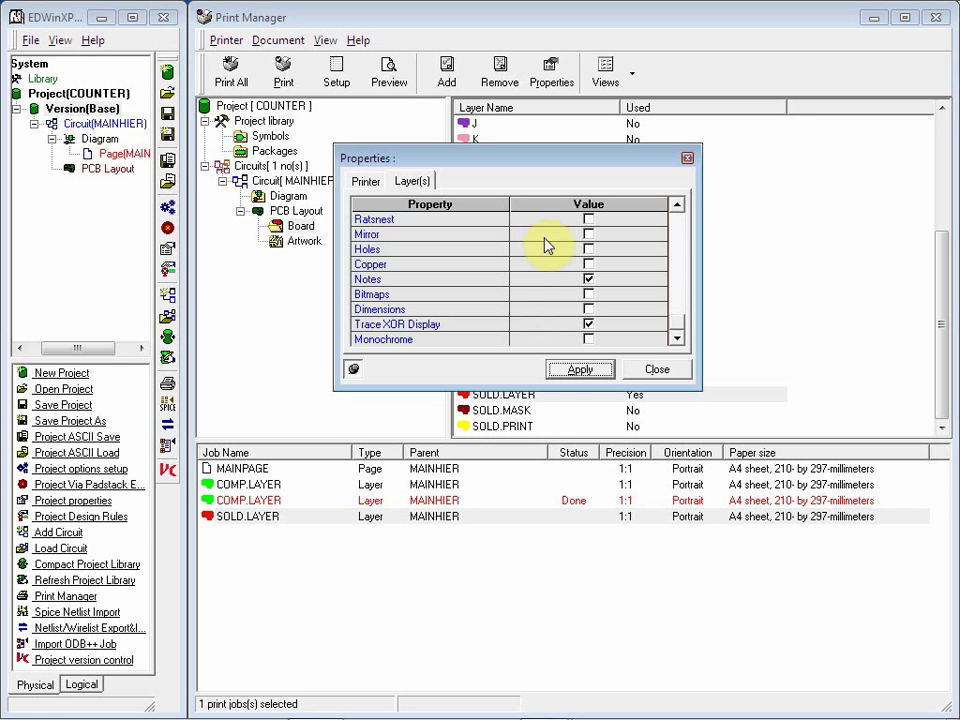
click(562, 294)
click(583, 370)
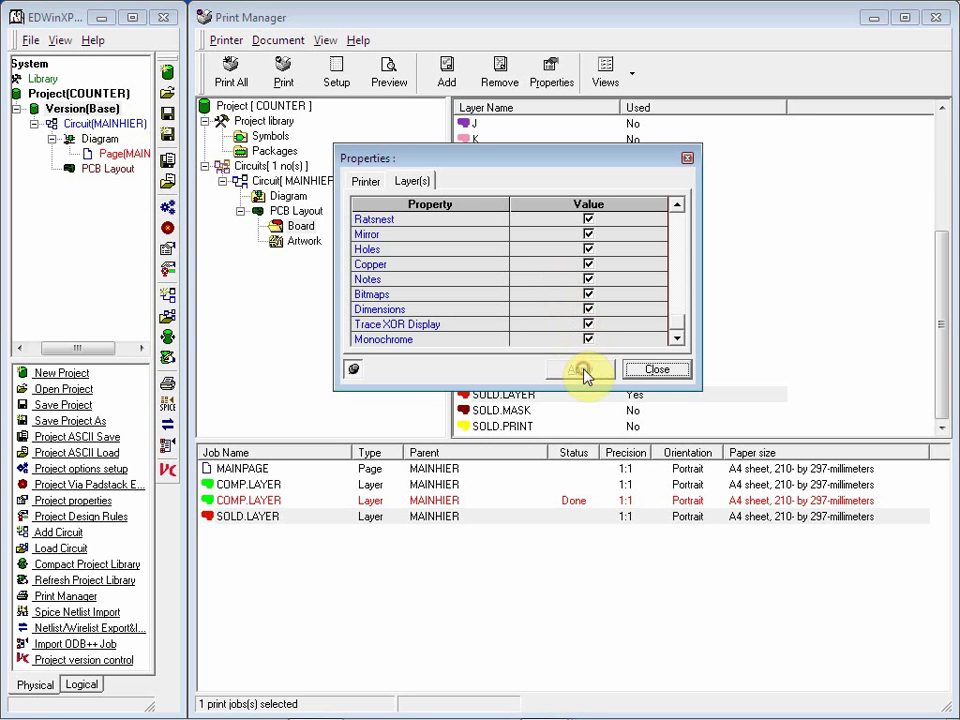
click(366, 182)
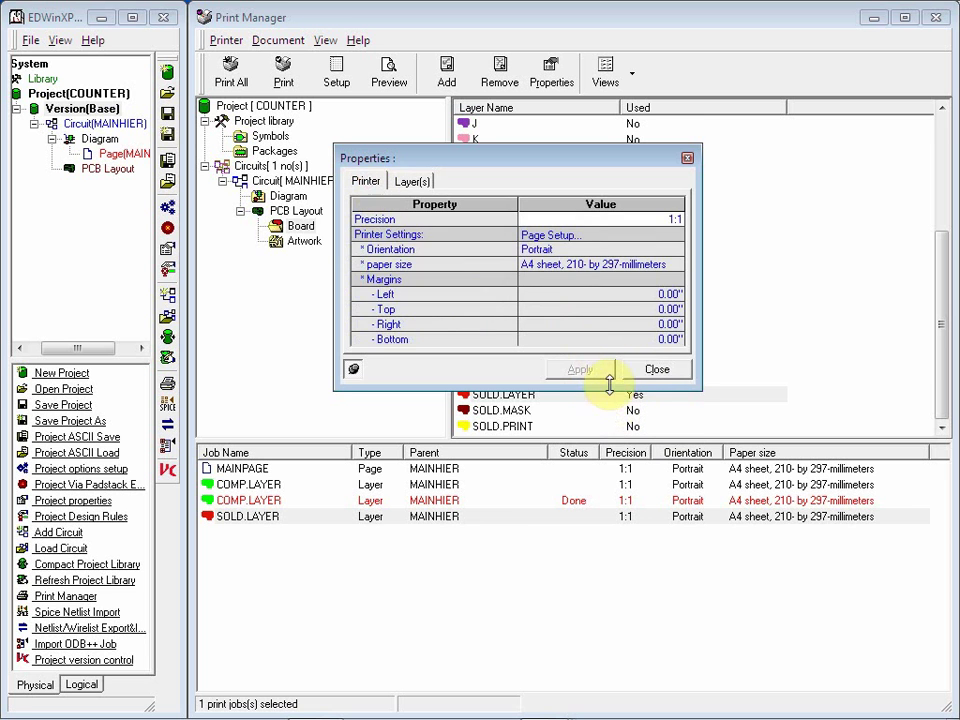
click(650, 369)
Print the SOLD.LAYER job with Mirror enabled to Print Manager Page _ 1.pdf, replacing the existing file, inspect the board and close the PDF.
click(440, 520)
right_click(440, 520)
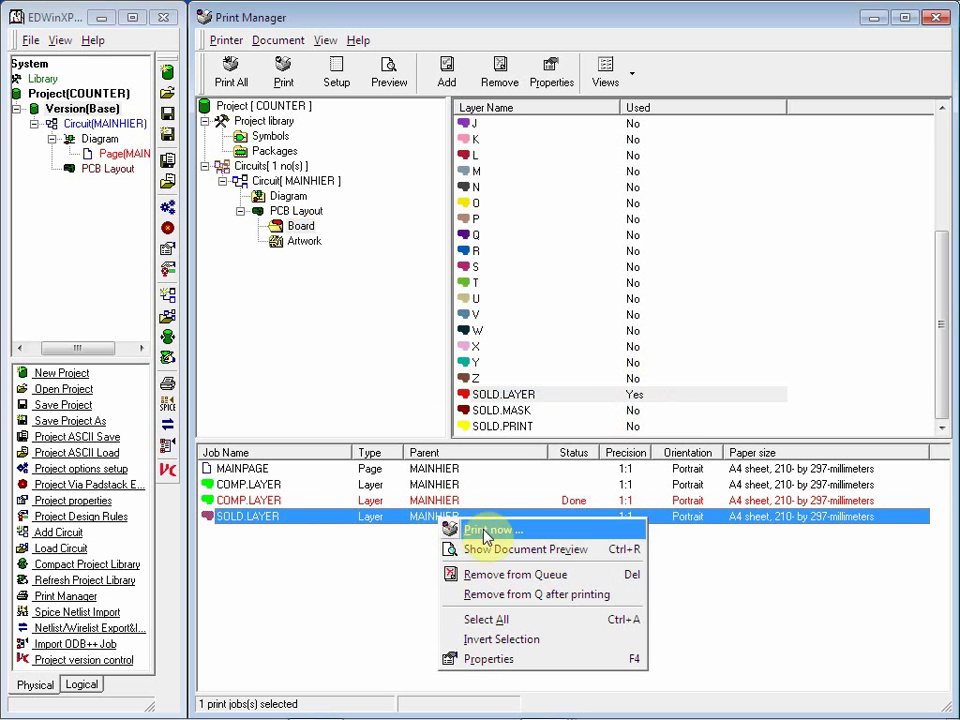
click(489, 533)
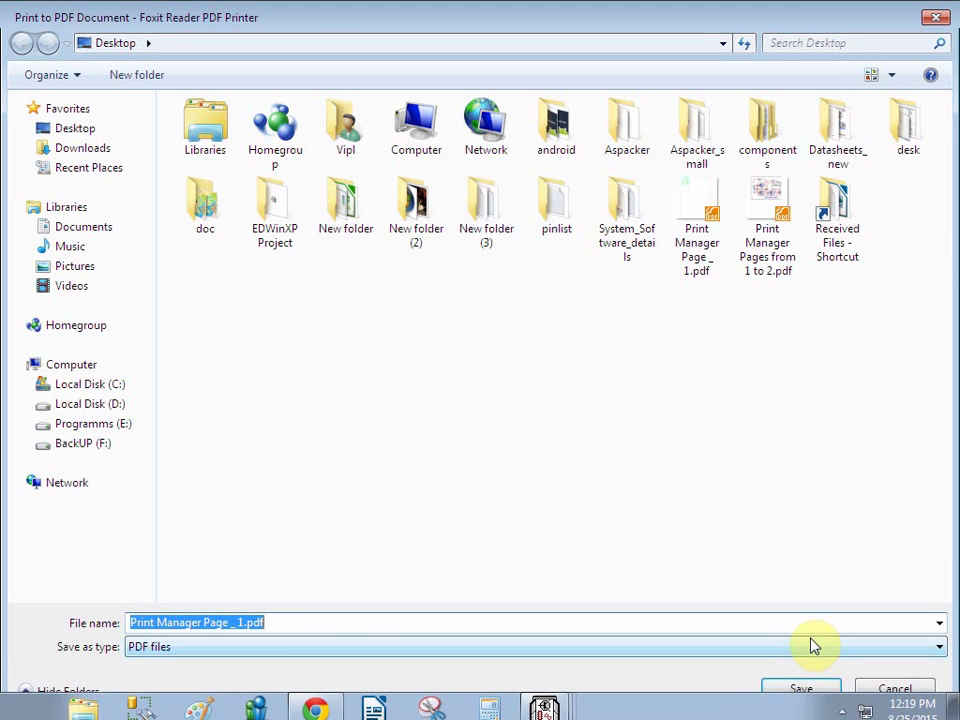
click(804, 688)
click(537, 375)
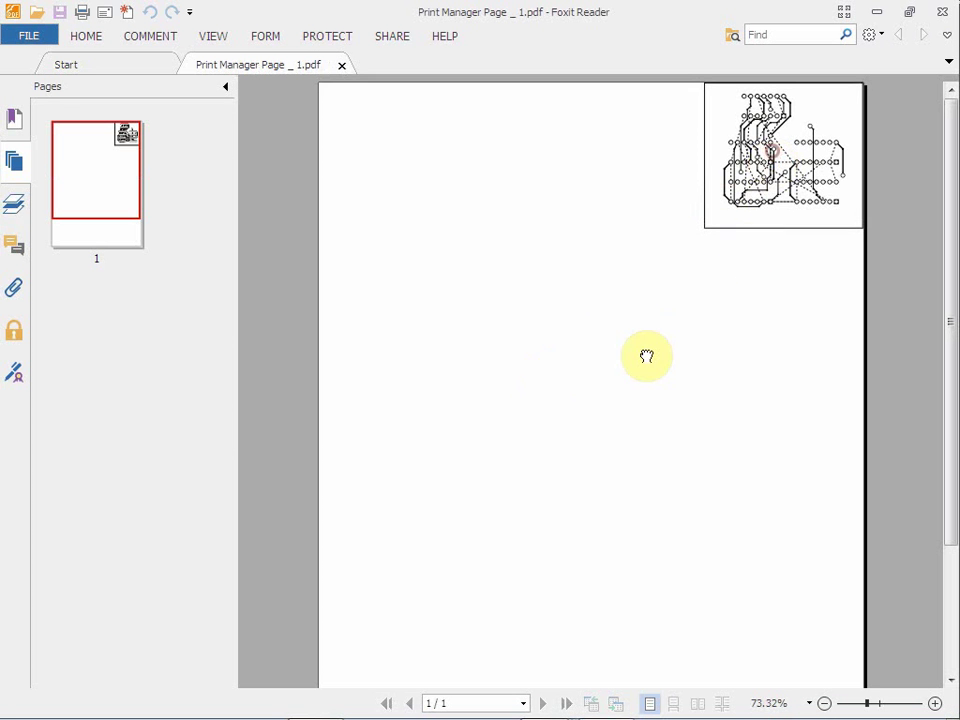
click(930, 704)
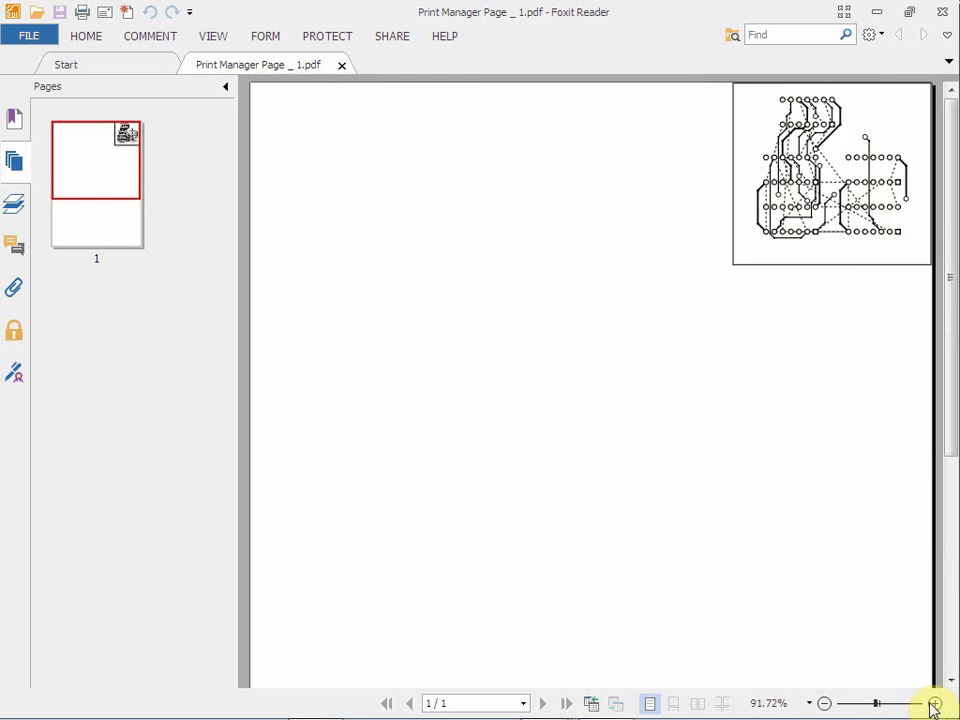
click(930, 704)
drag(754, 287, 438, 332)
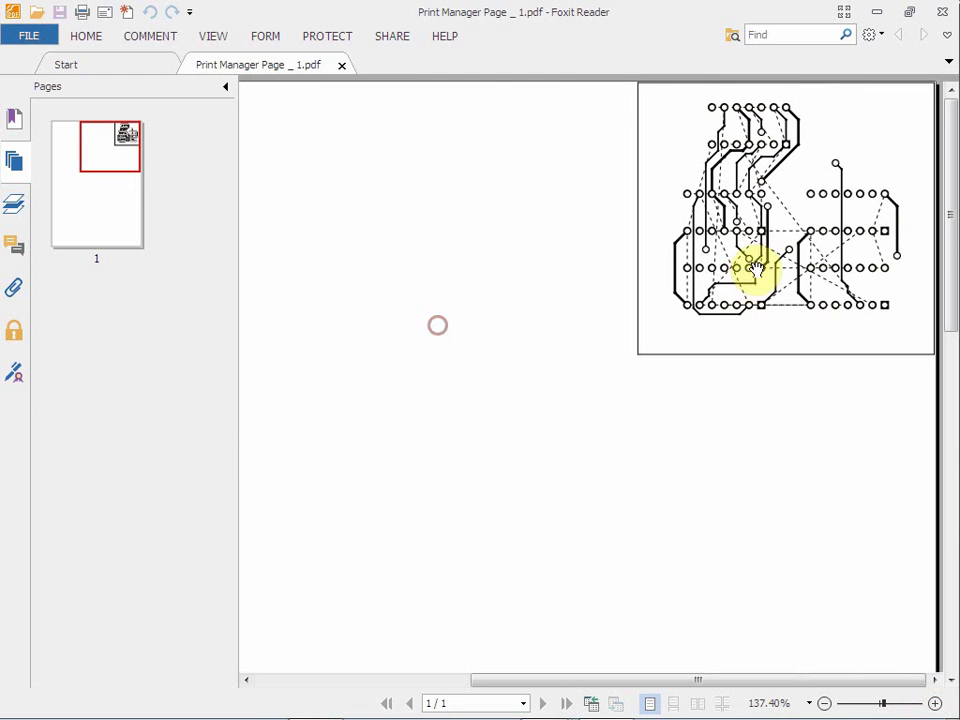
click(942, 12)
Disable Mirror and Monochrome in the SOLD.LAYER job's layer properties, apply the changes and close the properties.
right_click(527, 516)
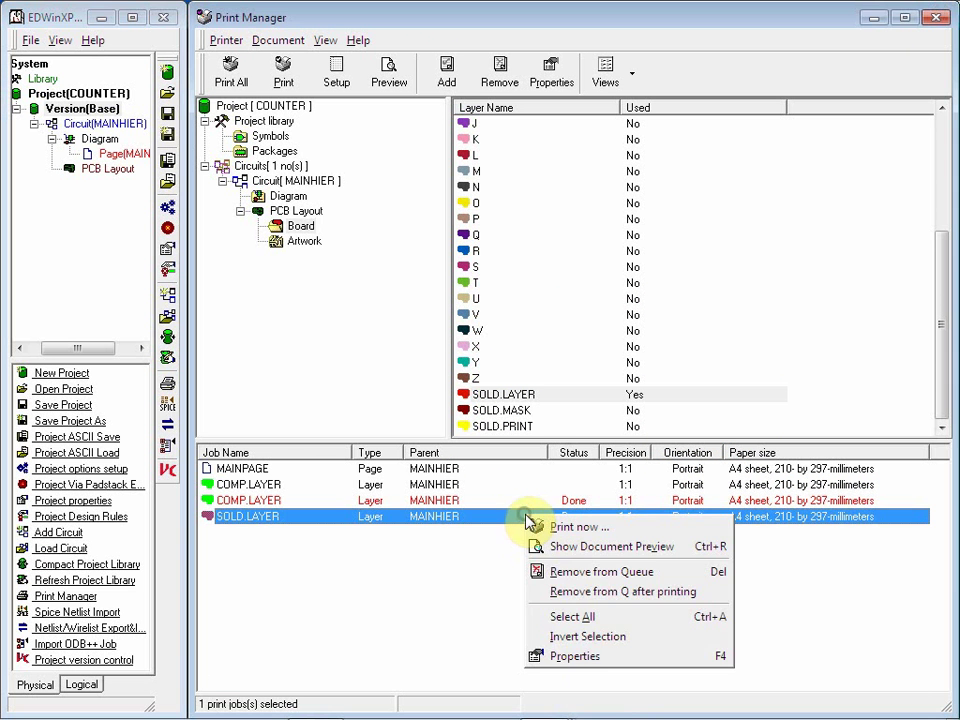
click(559, 651)
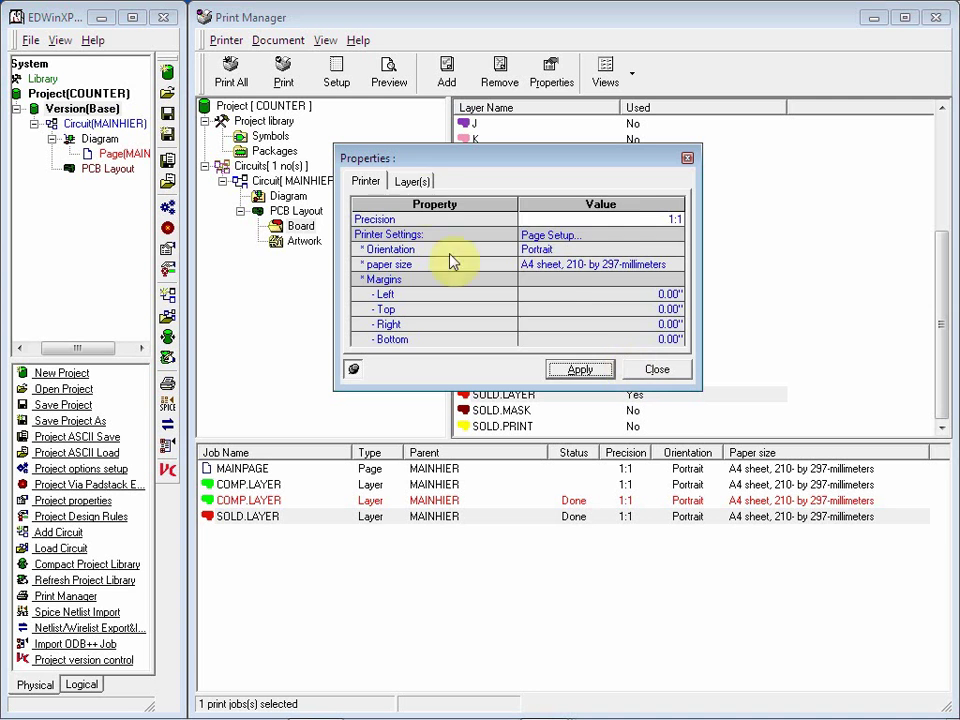
click(414, 181)
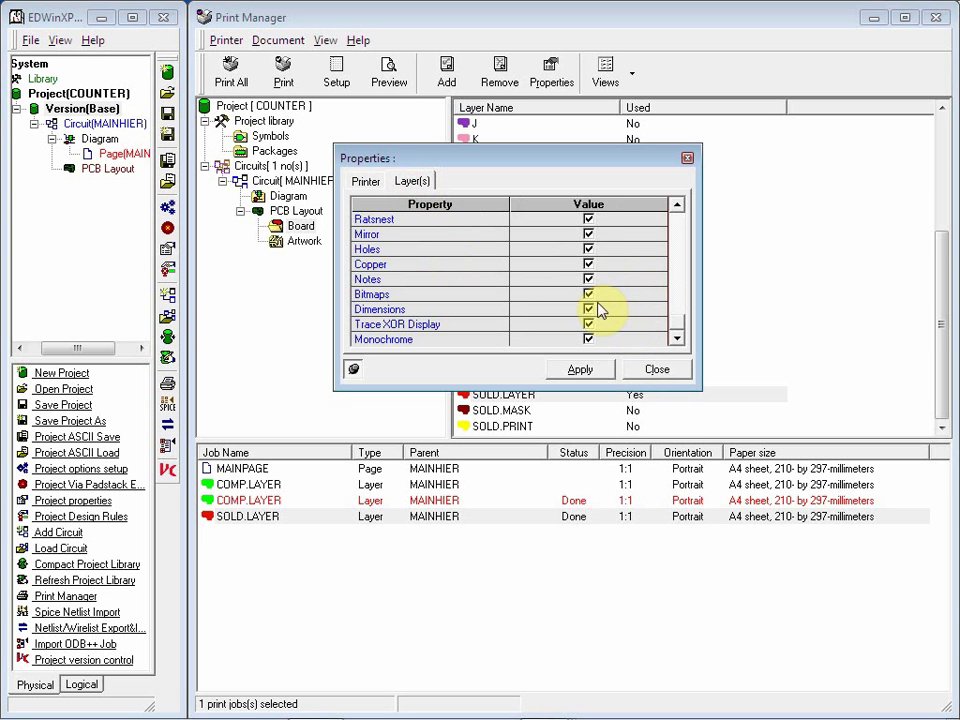
click(589, 234)
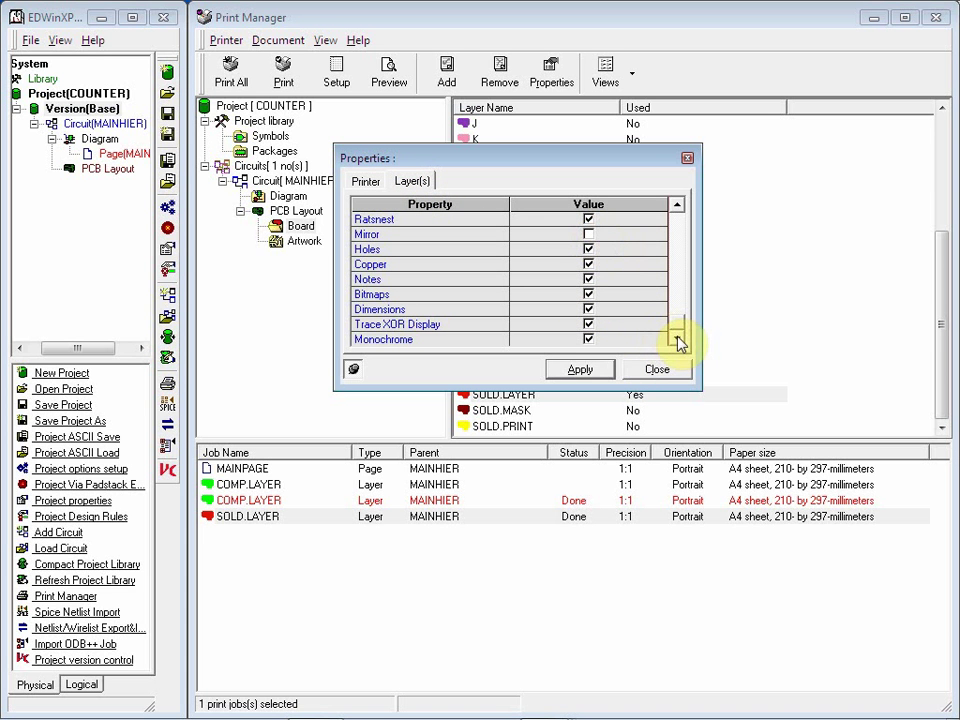
click(588, 370)
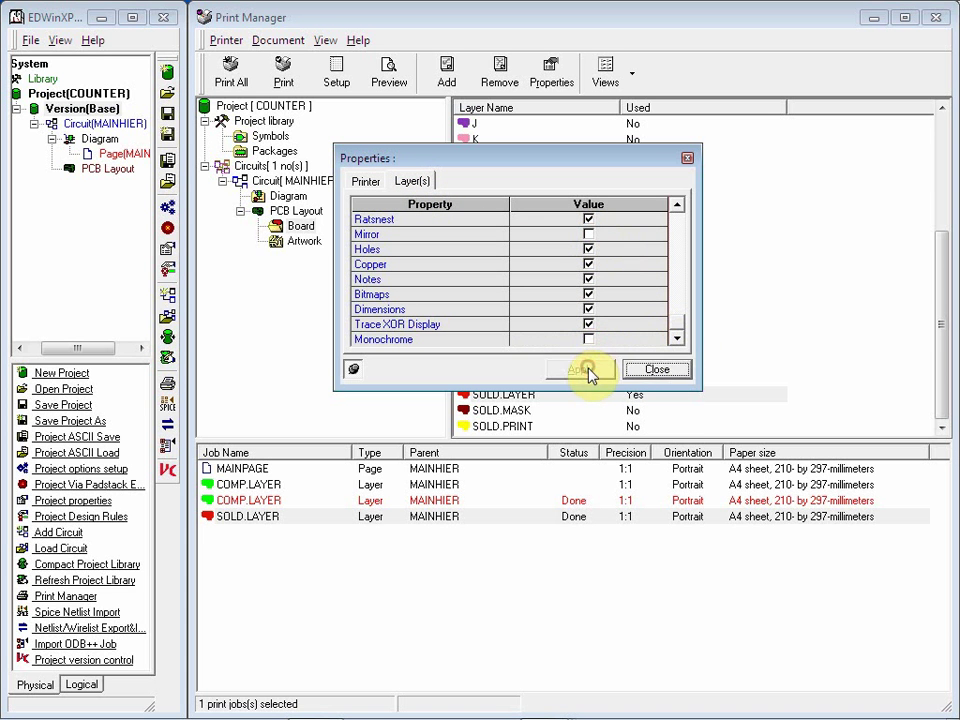
click(655, 369)
Print the SOLD.LAYER job in colour without mirroring to Print Manager Page _ 1.pdf, inspect the pads up close and close the PDF.
click(444, 527)
right_click(444, 527)
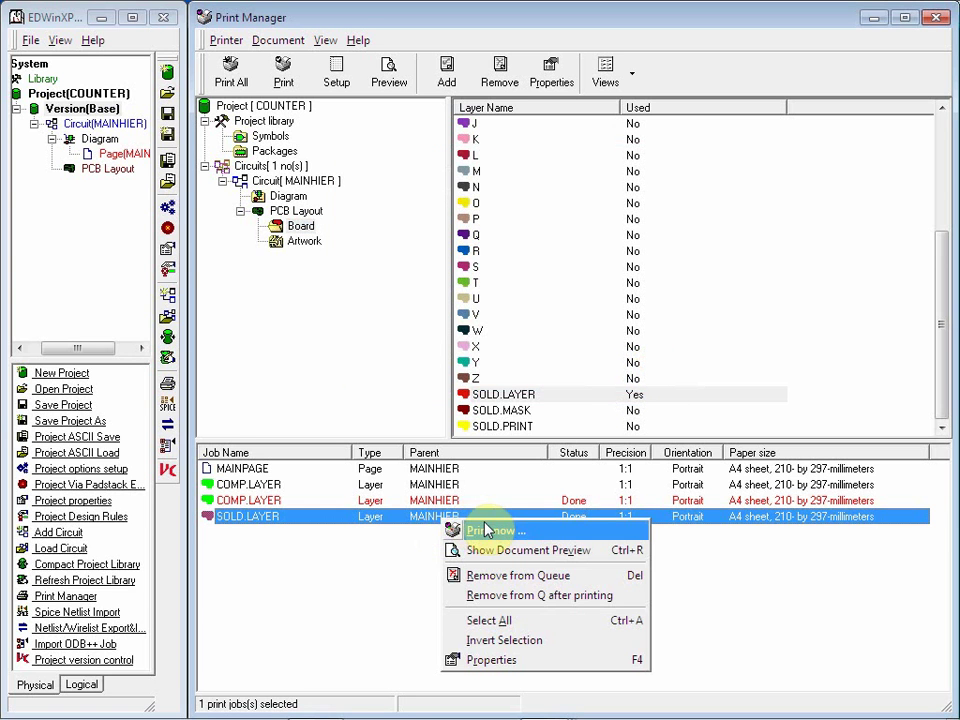
click(487, 532)
click(789, 688)
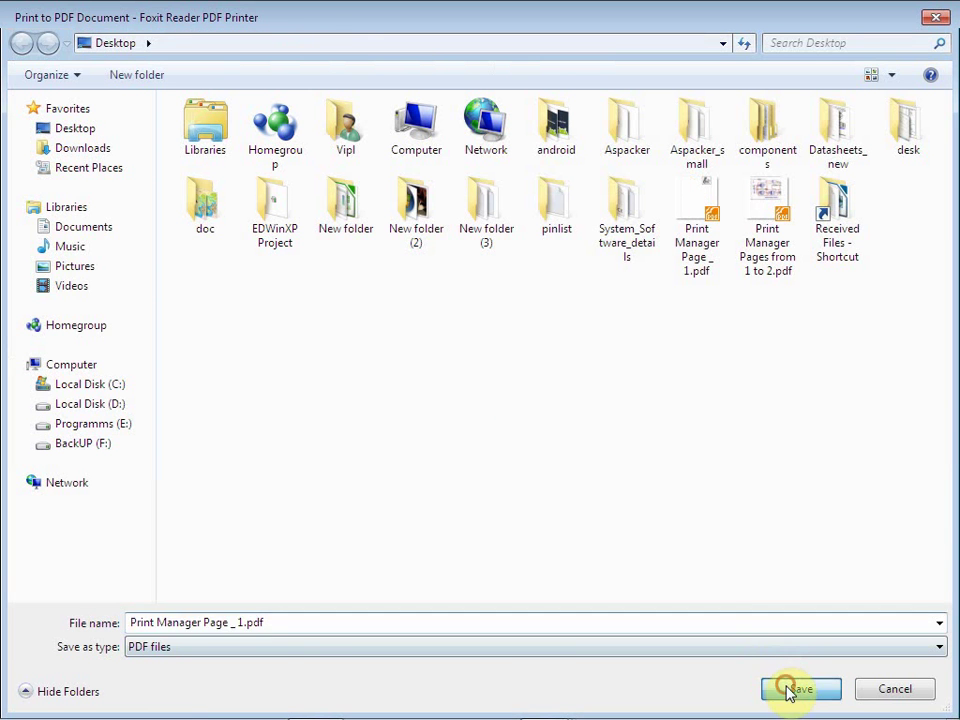
click(534, 375)
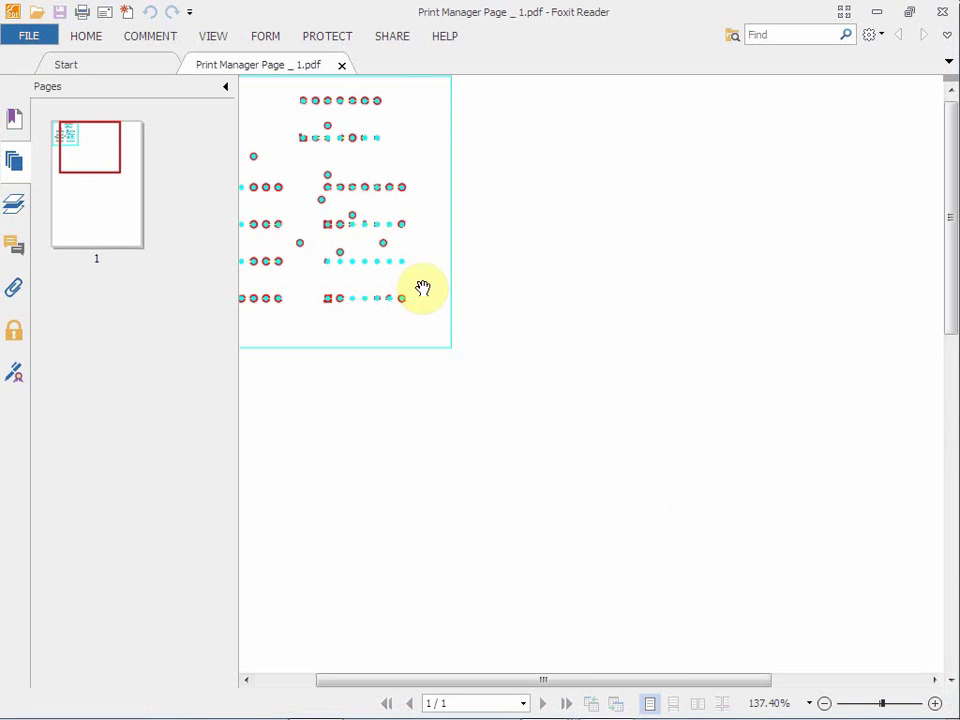
drag(424, 294, 617, 283)
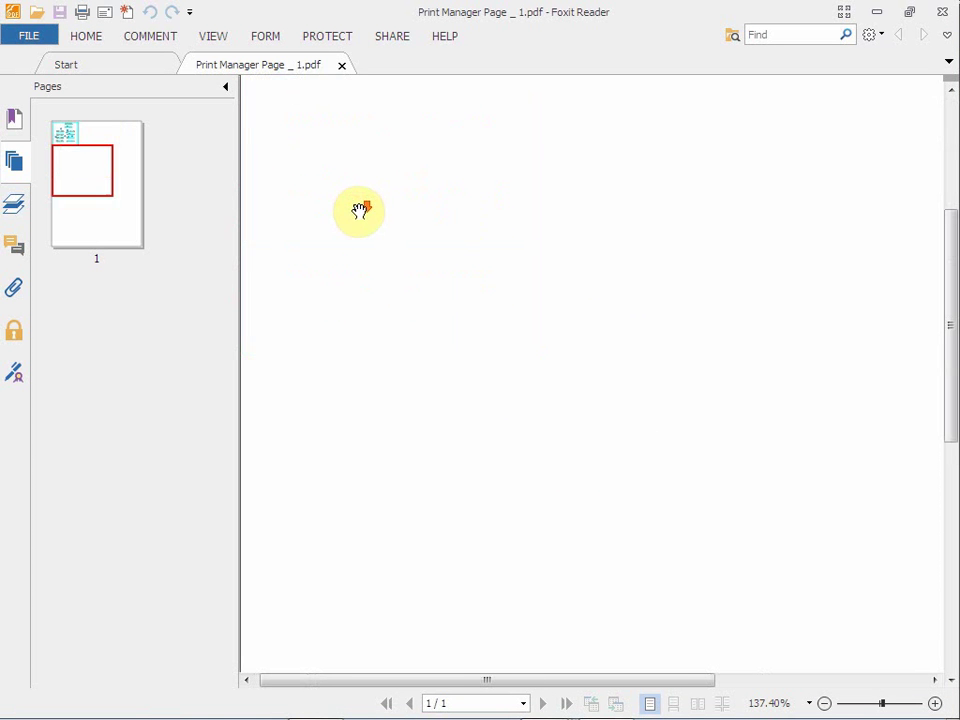
click(935, 704)
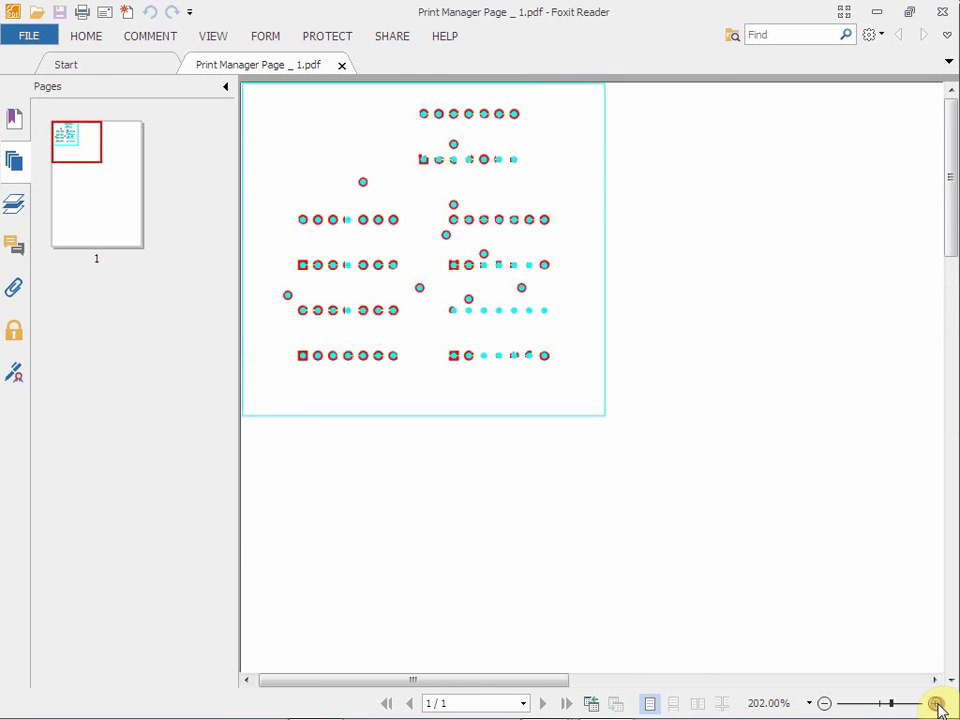
click(935, 704)
scroll(694, 509, down, 3)
scroll(695, 510, down, 3)
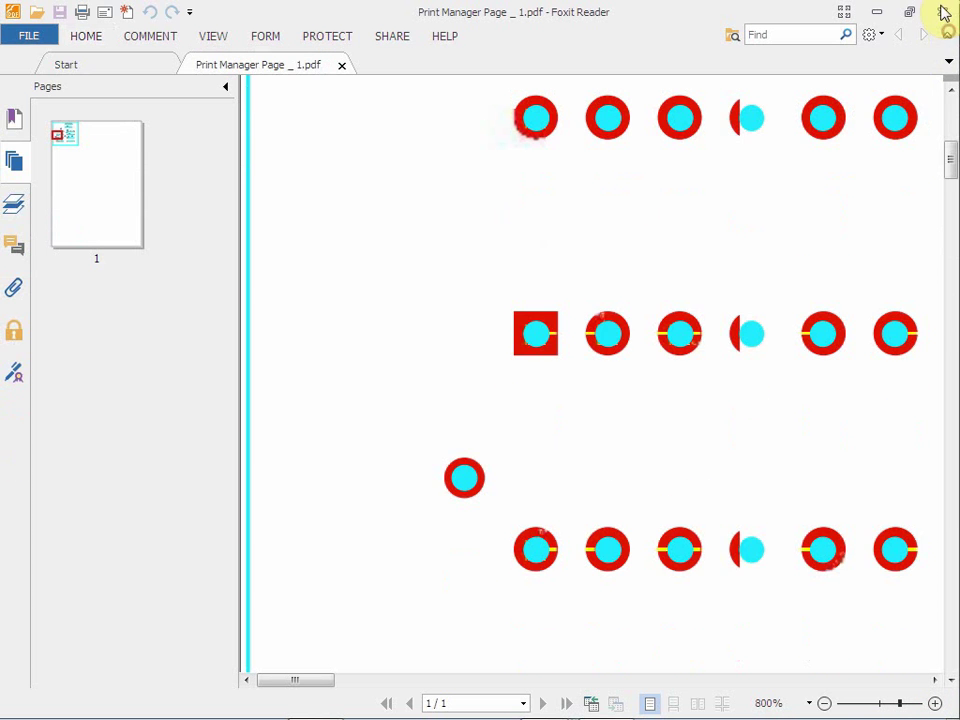
click(940, 15)
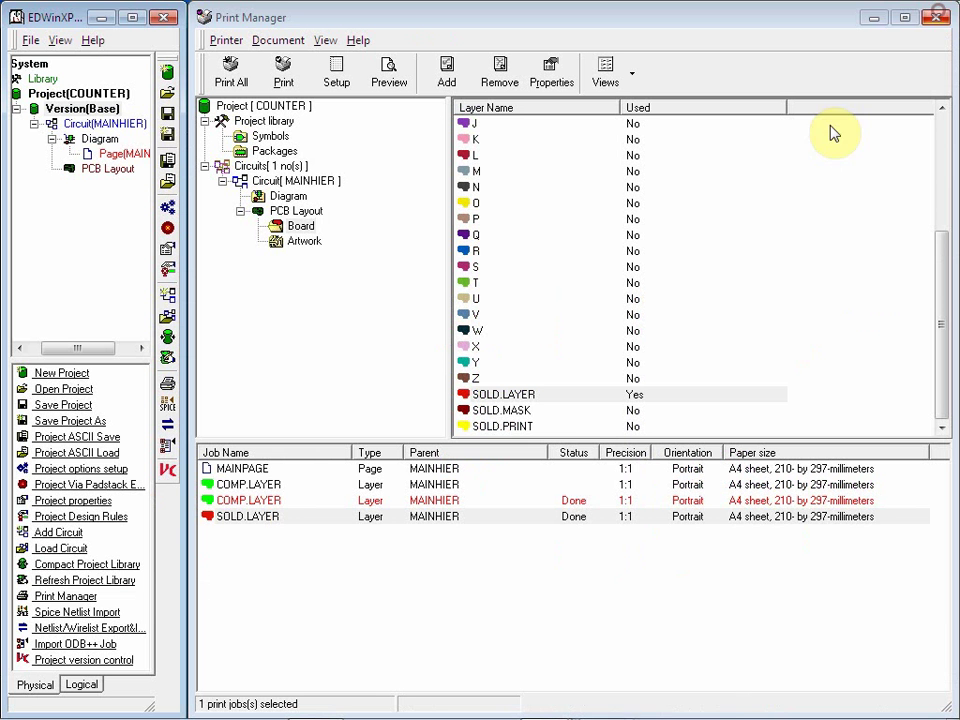
Enable Monochrome again in the SOLD.LAYER job's layer properties, apply it and close the properties.
right_click(452, 514)
click(515, 654)
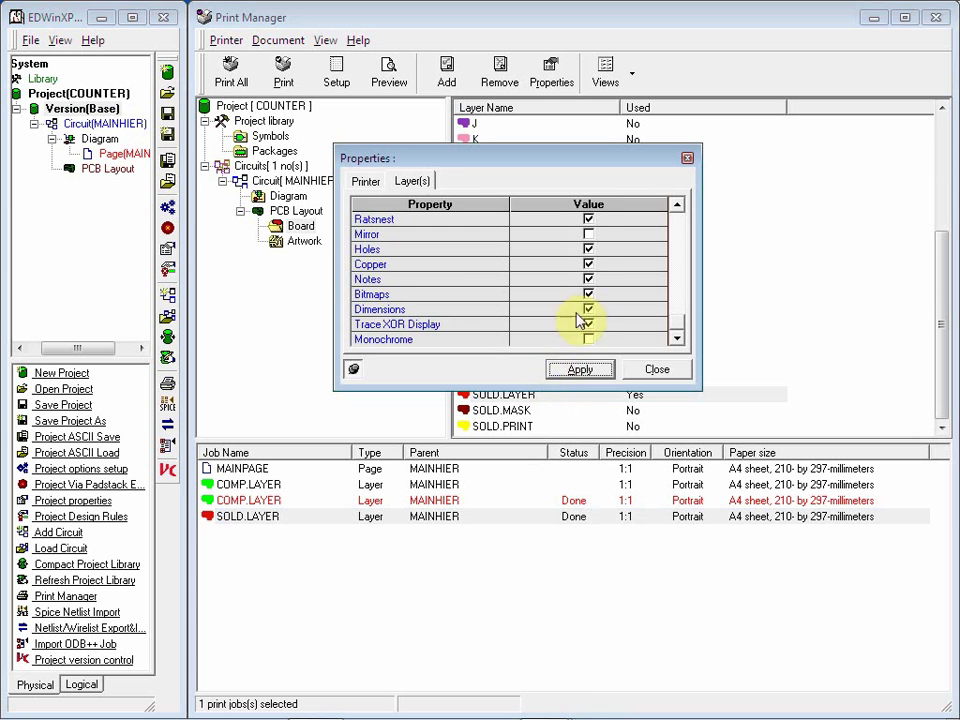
click(588, 339)
click(580, 369)
click(650, 369)
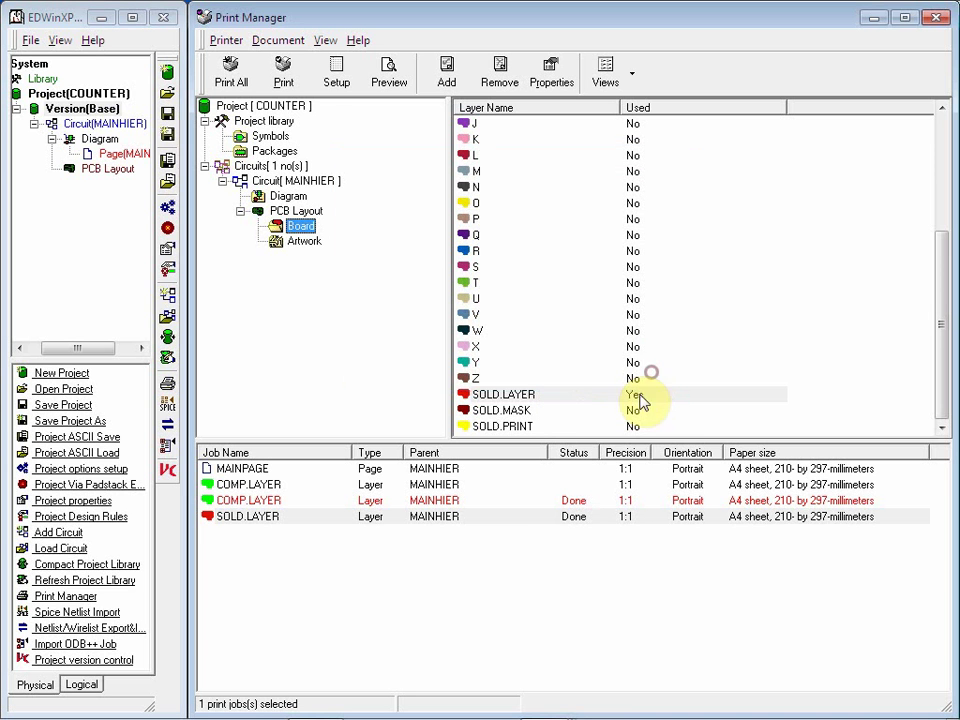
Print the unmirrored SOLD.LAYER job in monochrome over Print Manager Page _ 1.pdf, inspect the traces and whole board, and close the PDF.
click(292, 80)
click(800, 683)
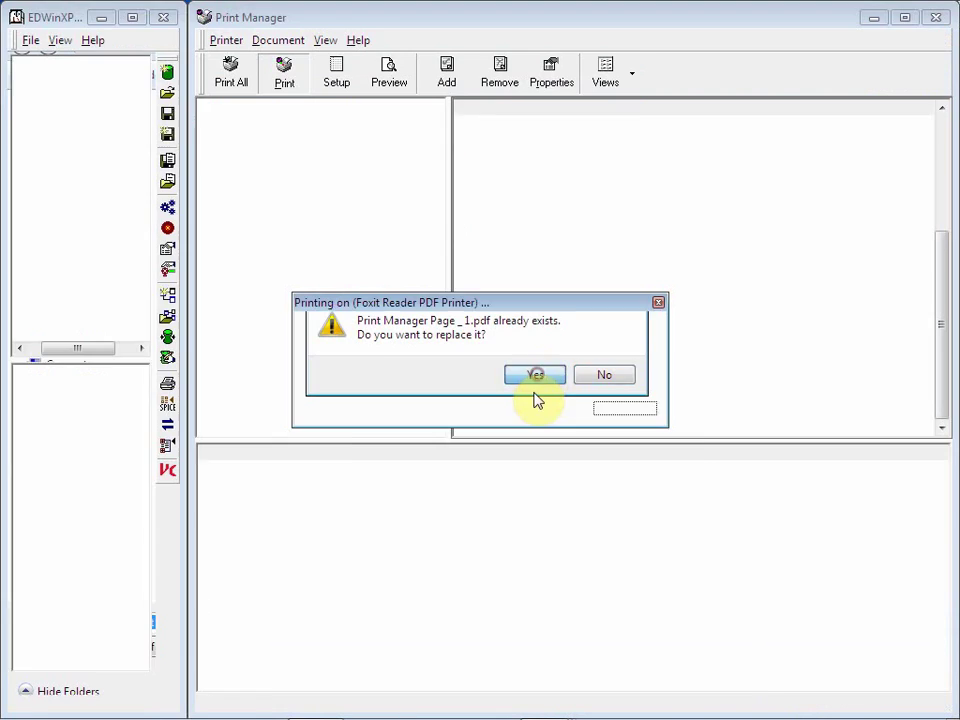
click(535, 374)
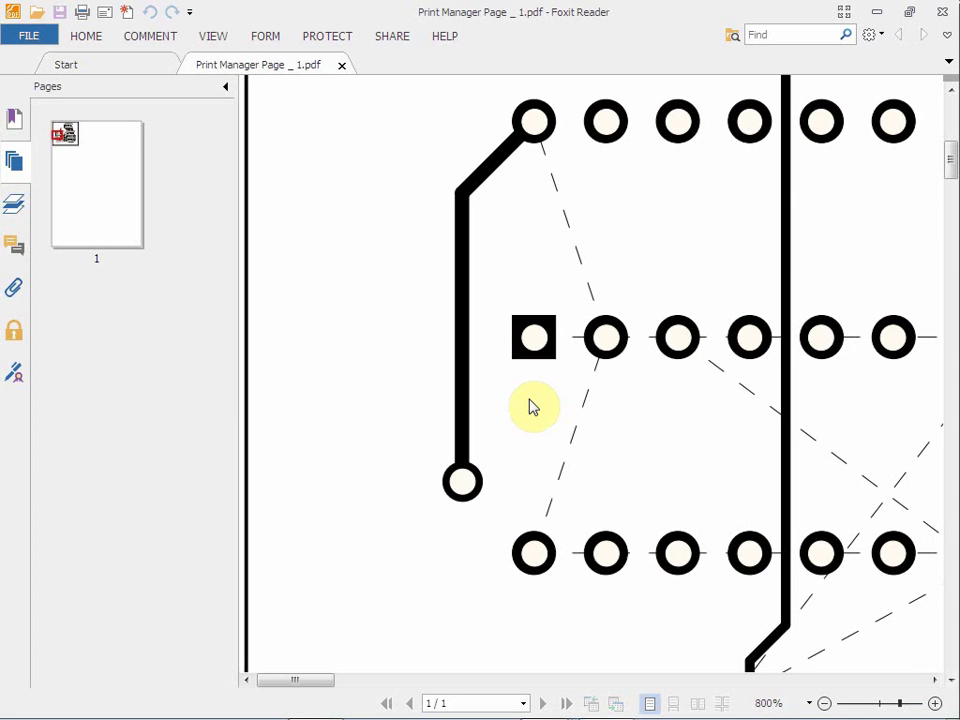
scroll(800, 300, up, 4)
scroll(793, 364, down, 3)
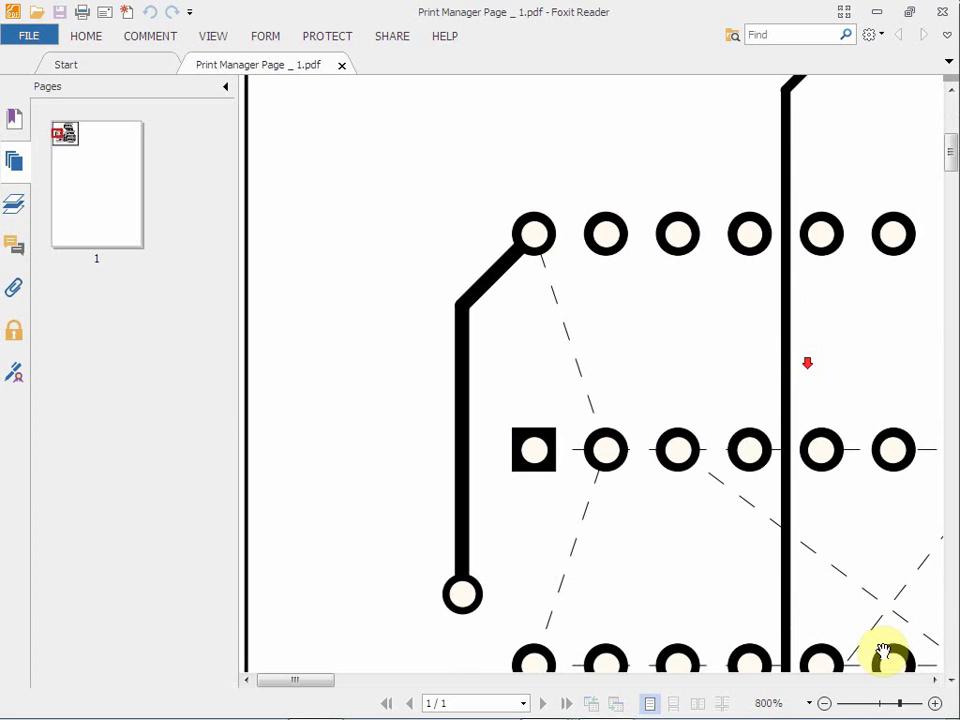
click(825, 703)
click(825, 703)
scroll(455, 400, up, 3)
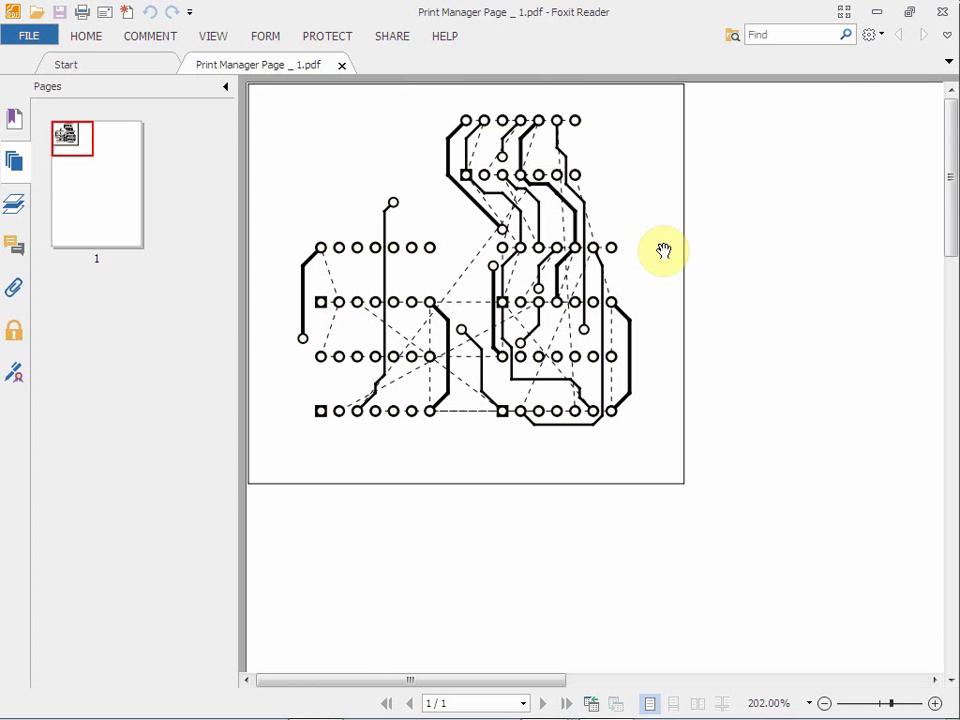
click(942, 11)
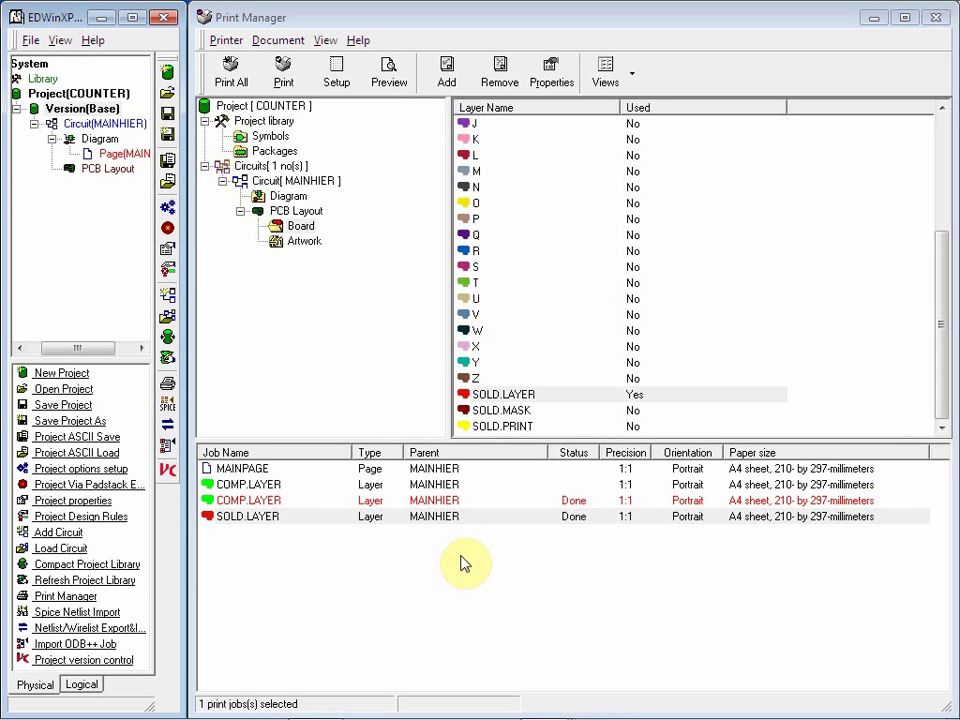
Select all jobs in the print queue and remove them from the queue.
click(444, 484)
right_click(444, 484)
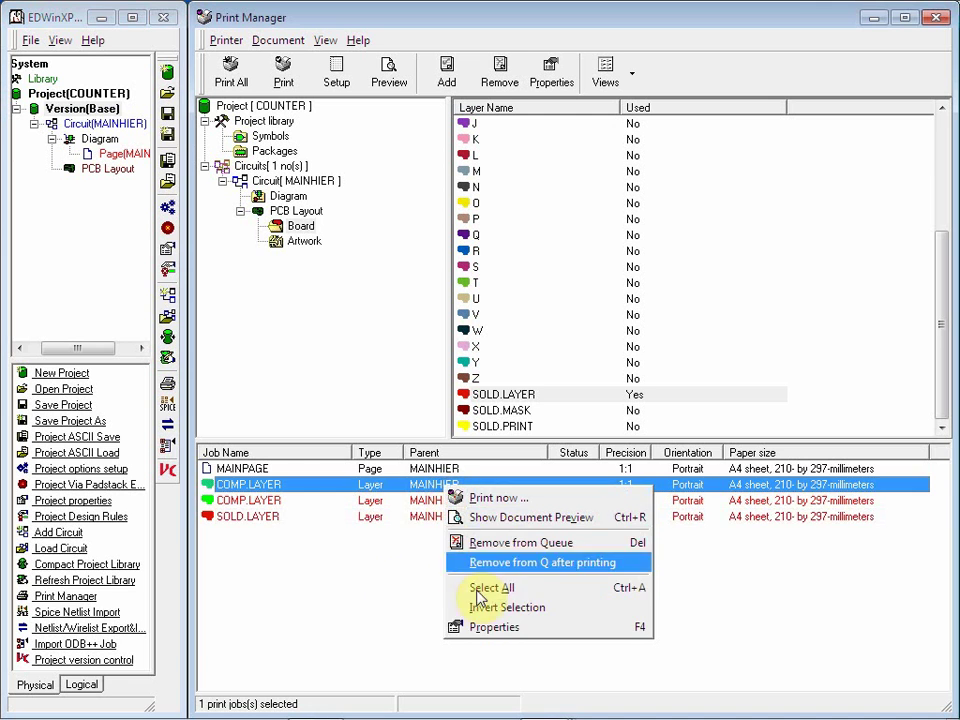
click(458, 581)
right_click(391, 480)
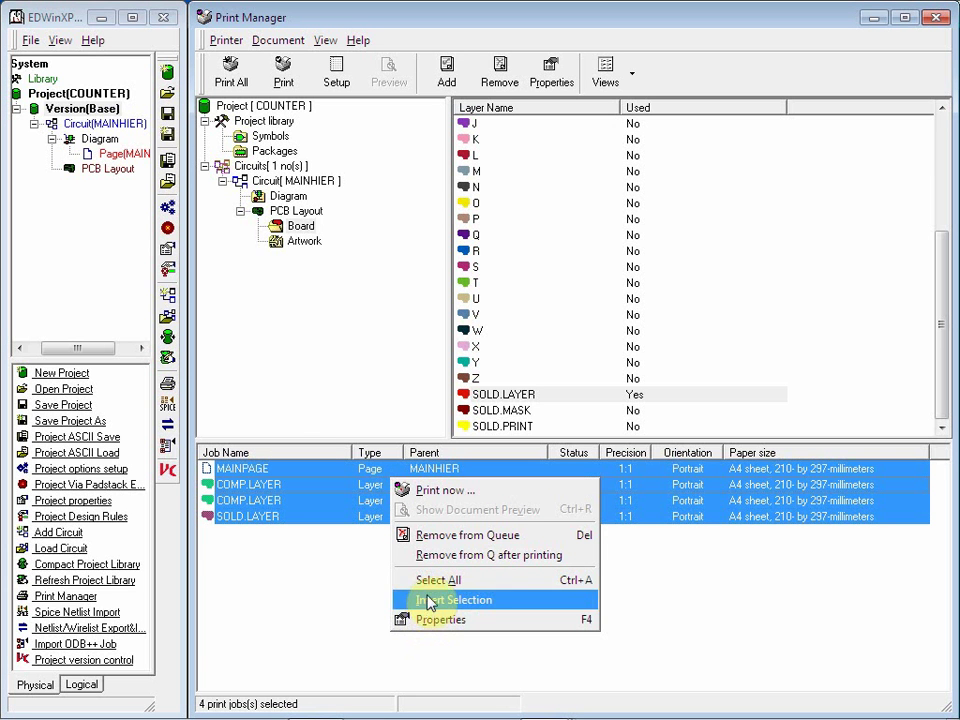
click(437, 537)
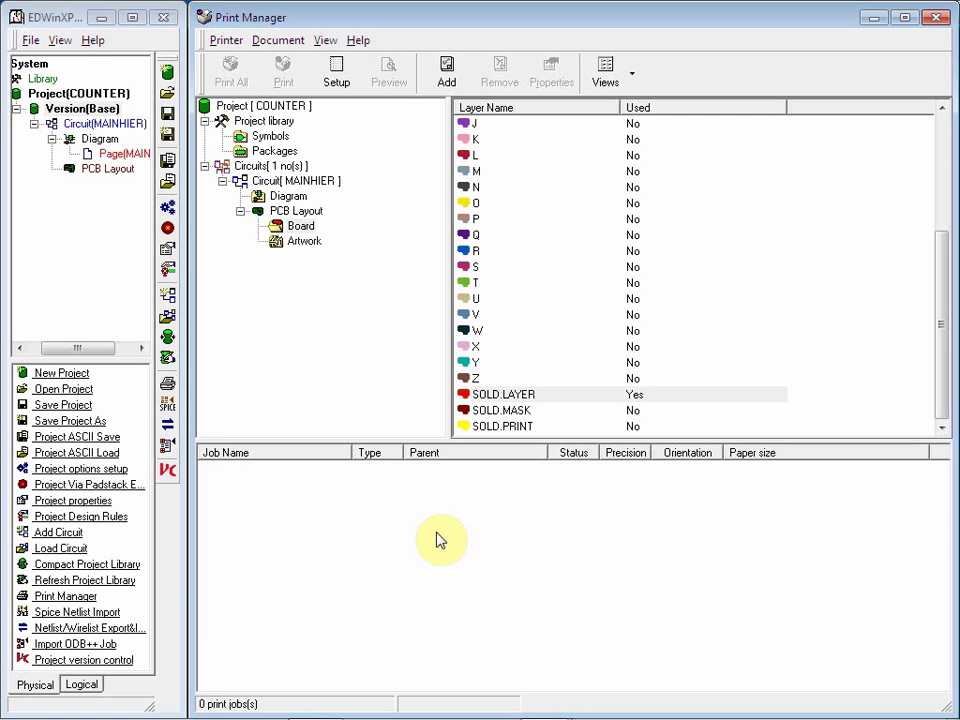